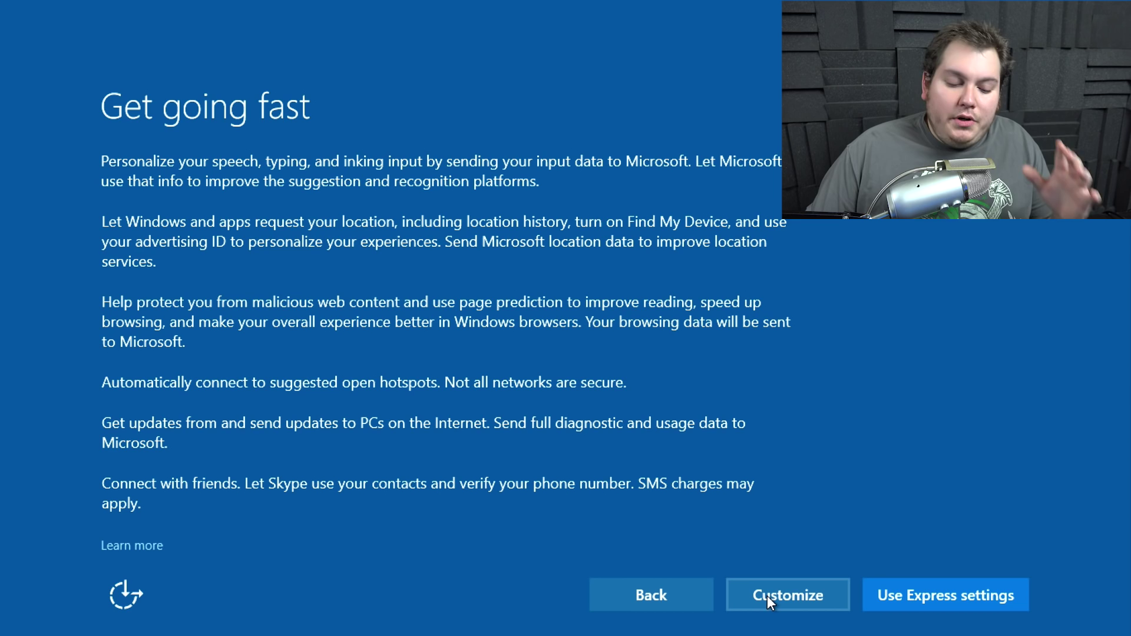
# Choose Customize, then turn off speech/inking personalization and sending typing and inking data to Microsoft
pyautogui.click(767, 595)
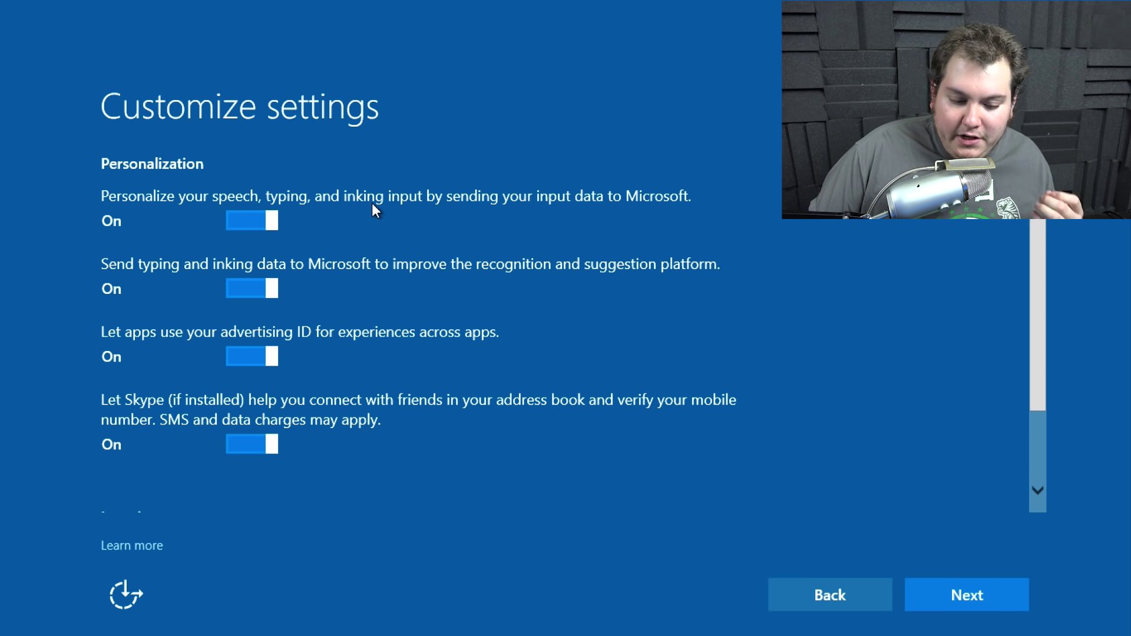
pyautogui.click(261, 217)
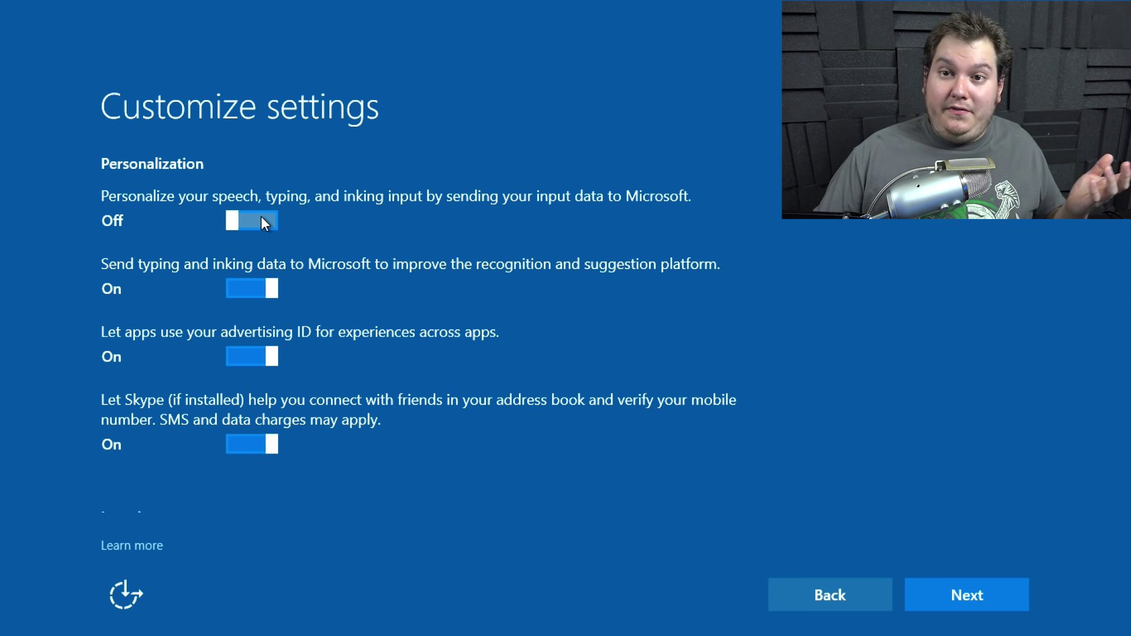
pyautogui.scroll(-2, 306, 212)
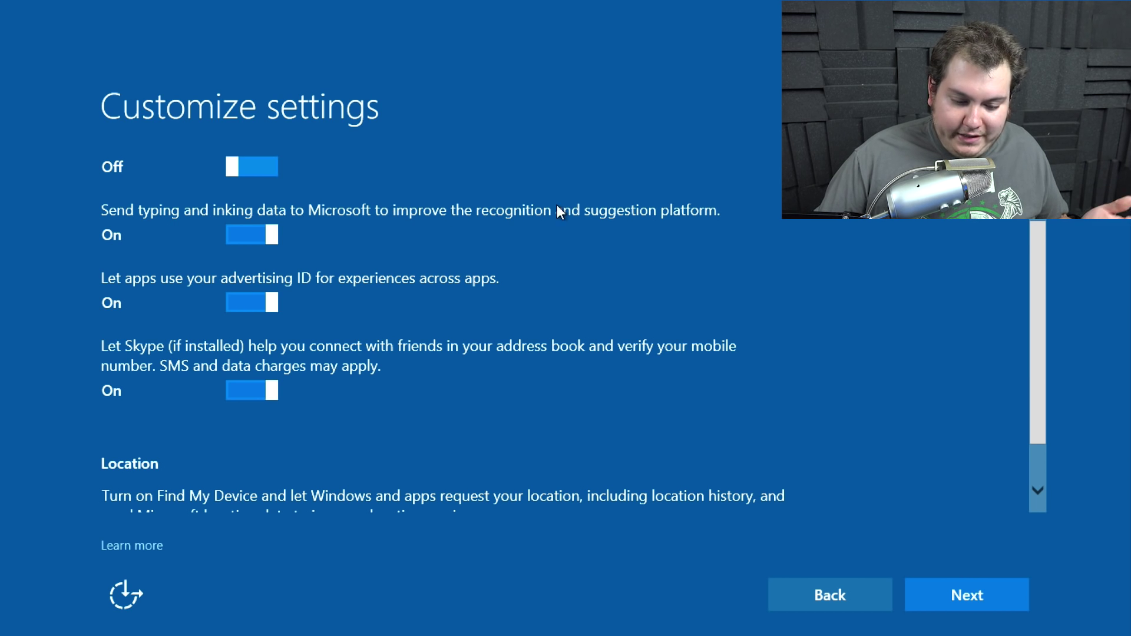
pyautogui.click(269, 231)
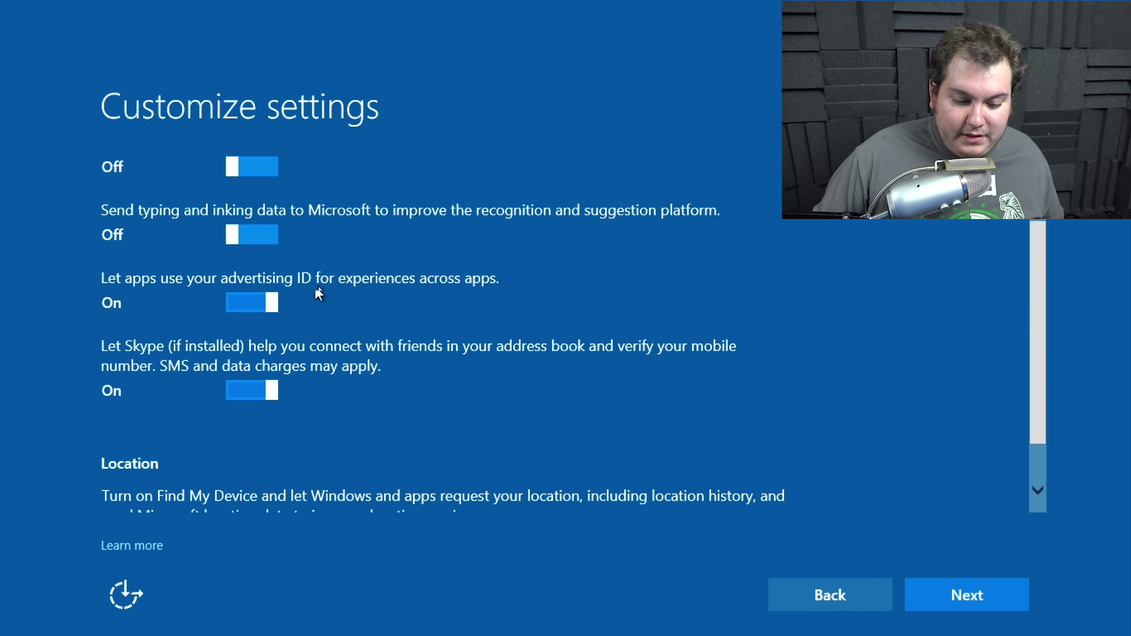
# Switch off the advertising ID, Skype contacts and Location toggles, and continue
pyautogui.click(259, 302)
pyautogui.scroll(-1, 436, 315)
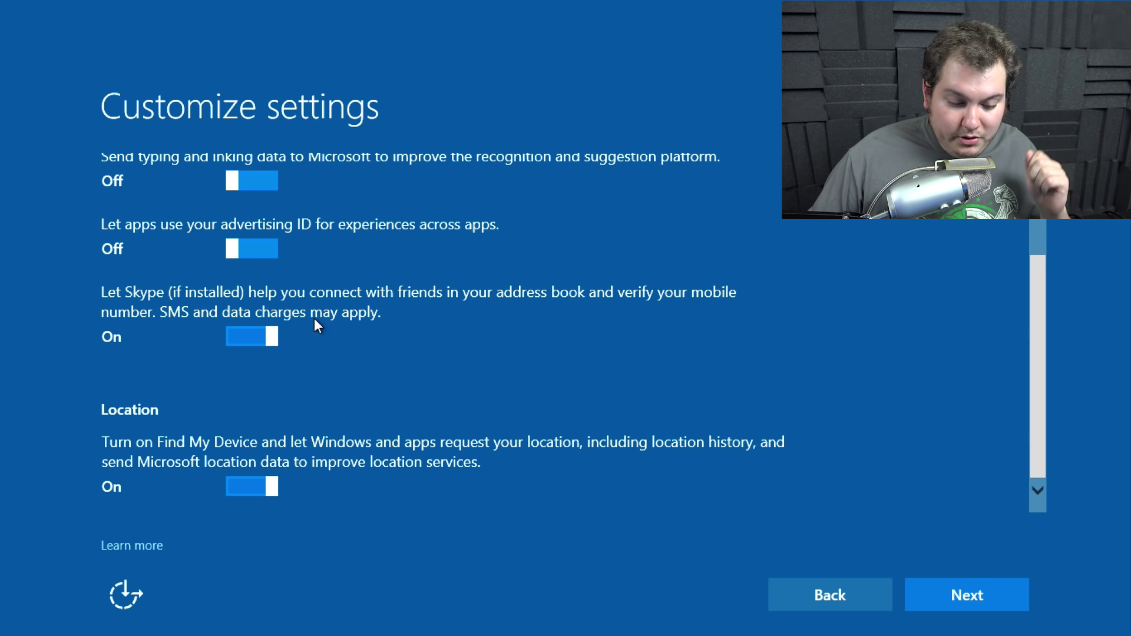
pyautogui.click(266, 348)
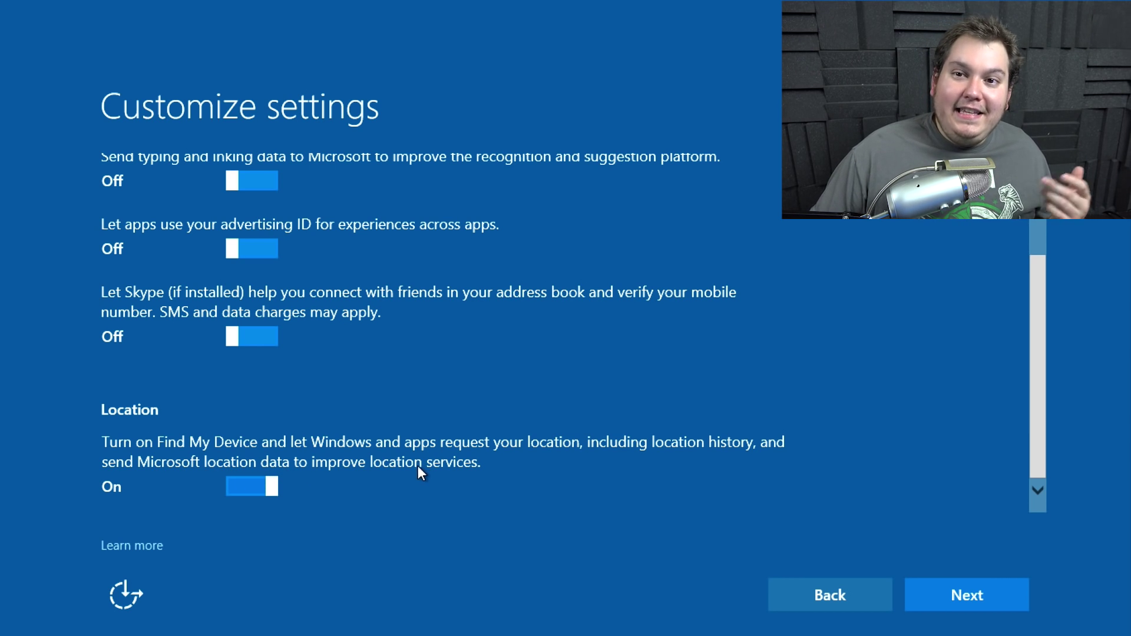
pyautogui.click(239, 489)
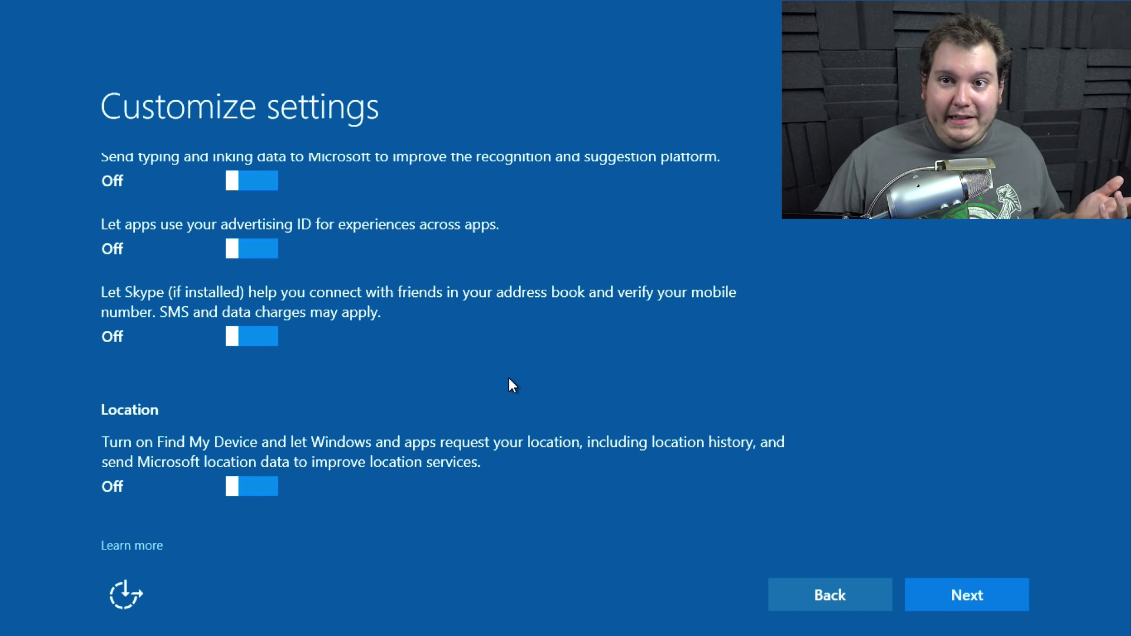
pyautogui.click(991, 603)
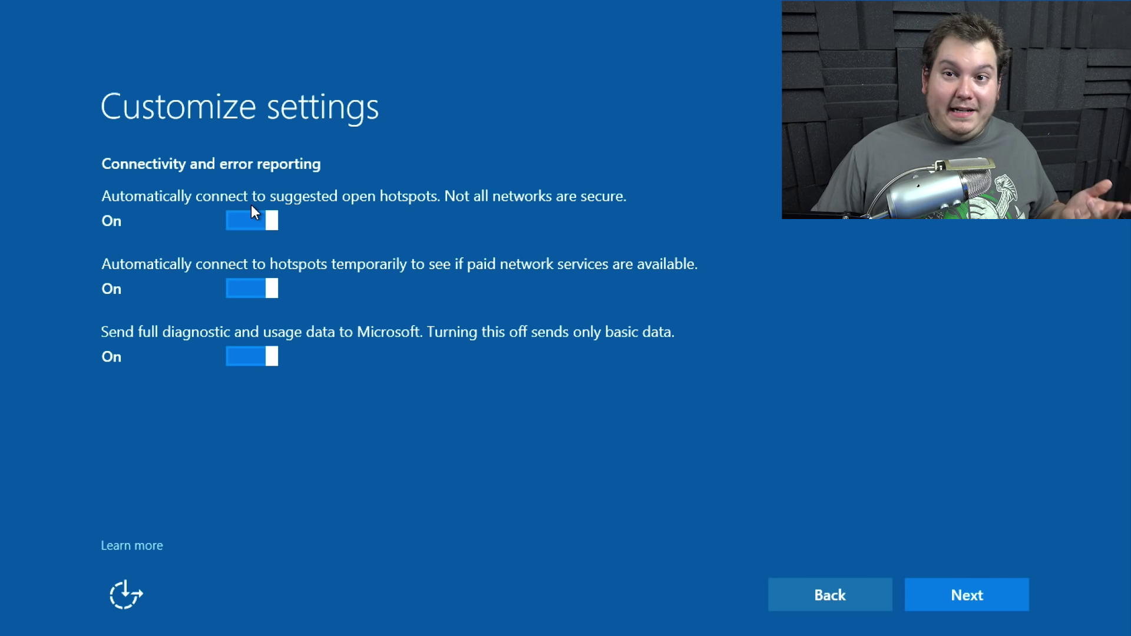
# Switch off open-hotspot auto-connect, paid-hotspot connections and full diagnostic data, then continue
pyautogui.click(256, 220)
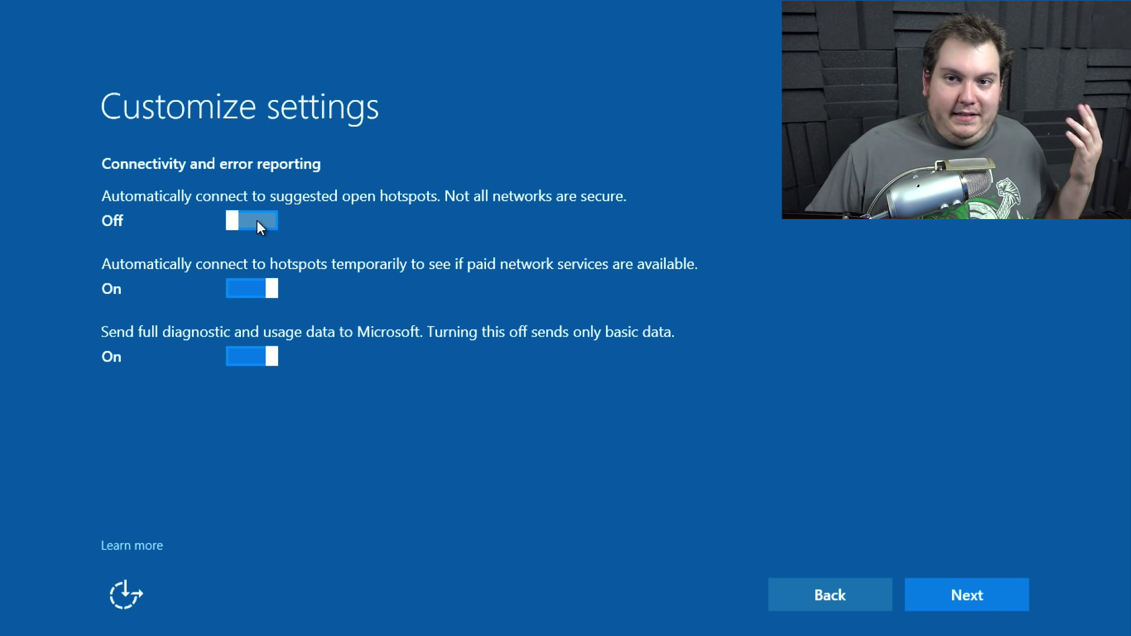
pyautogui.click(255, 287)
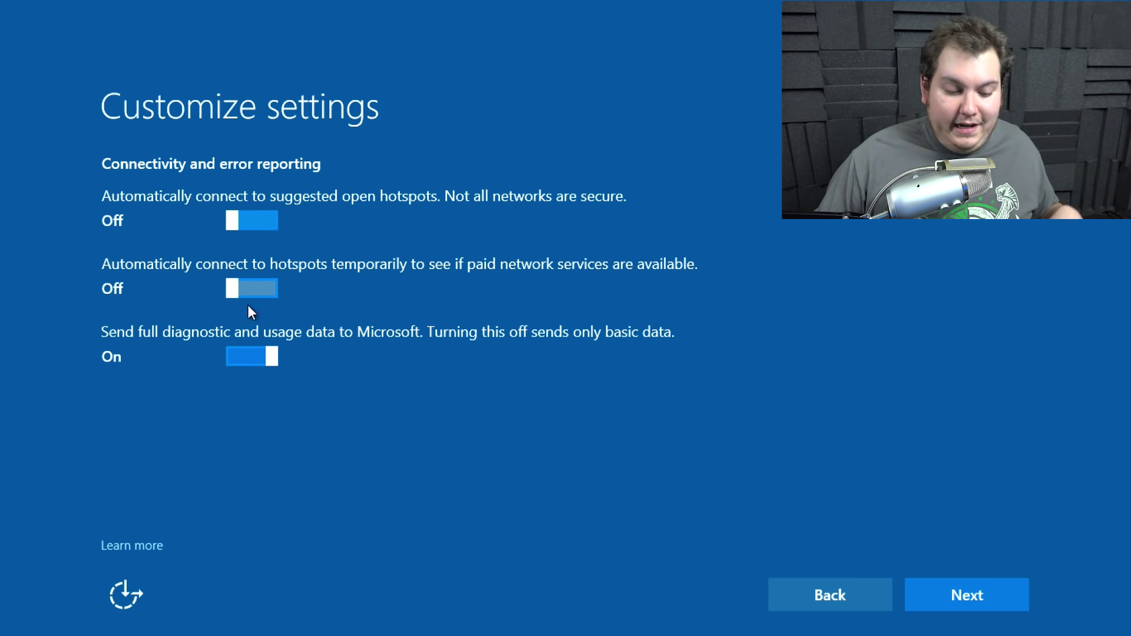
pyautogui.click(255, 358)
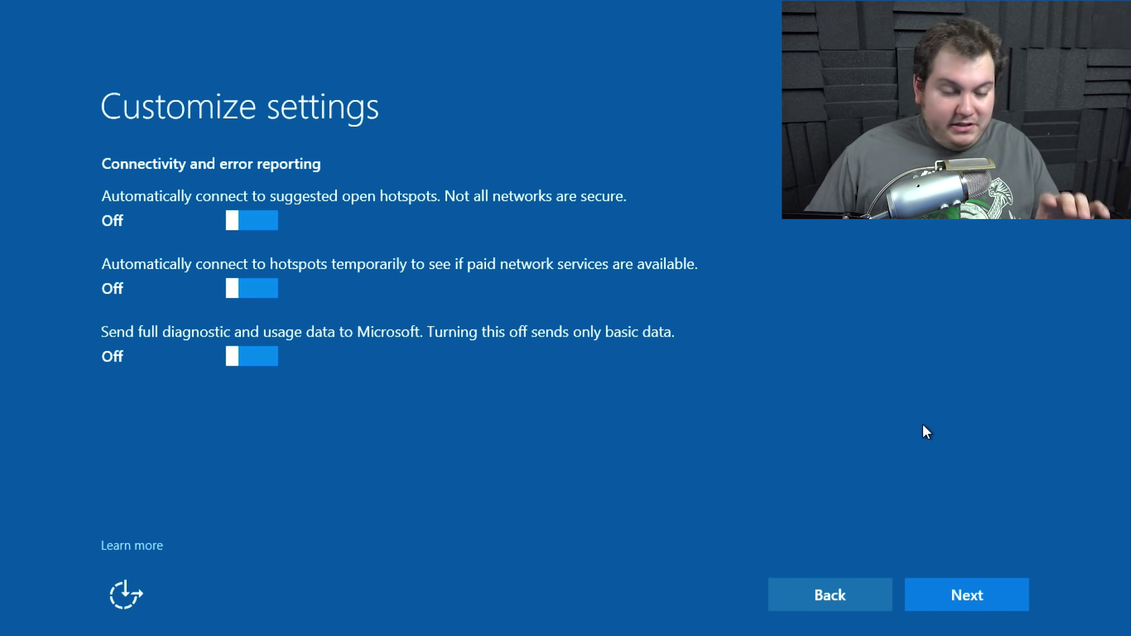
pyautogui.click(990, 602)
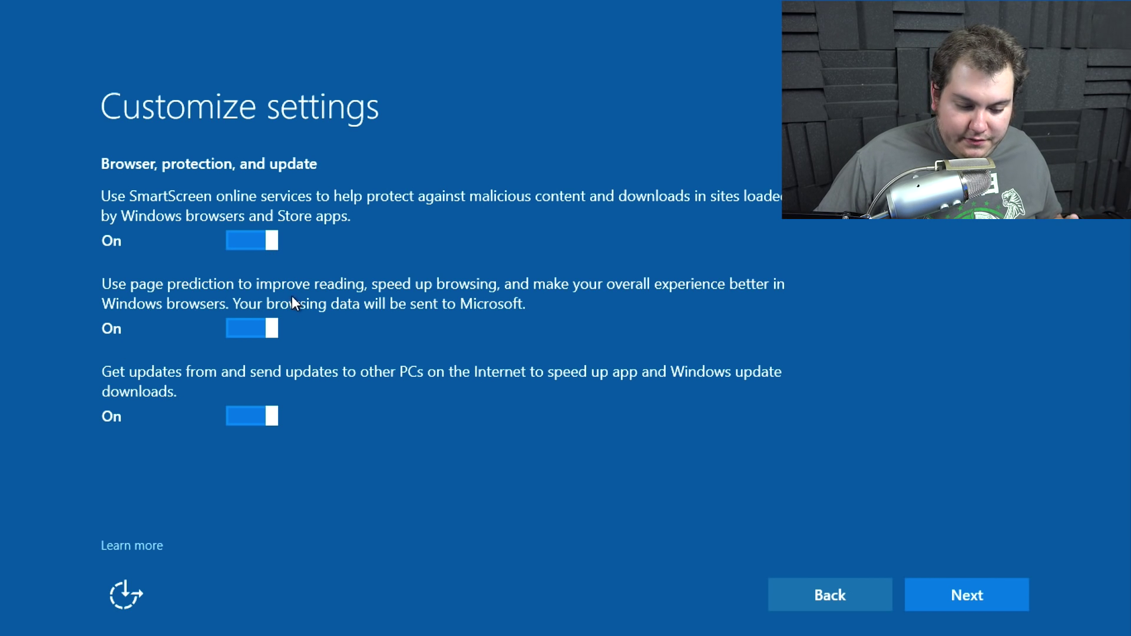
# Switch off page prediction, updates from other PCs, and SmartScreen online services
pyautogui.click(259, 327)
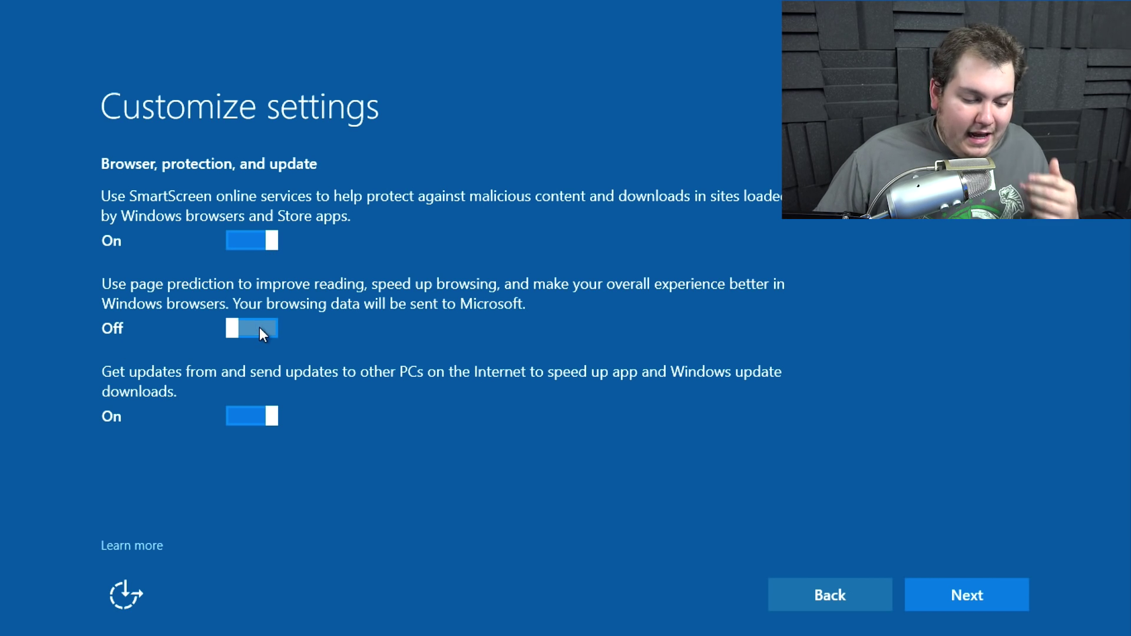
pyautogui.click(254, 417)
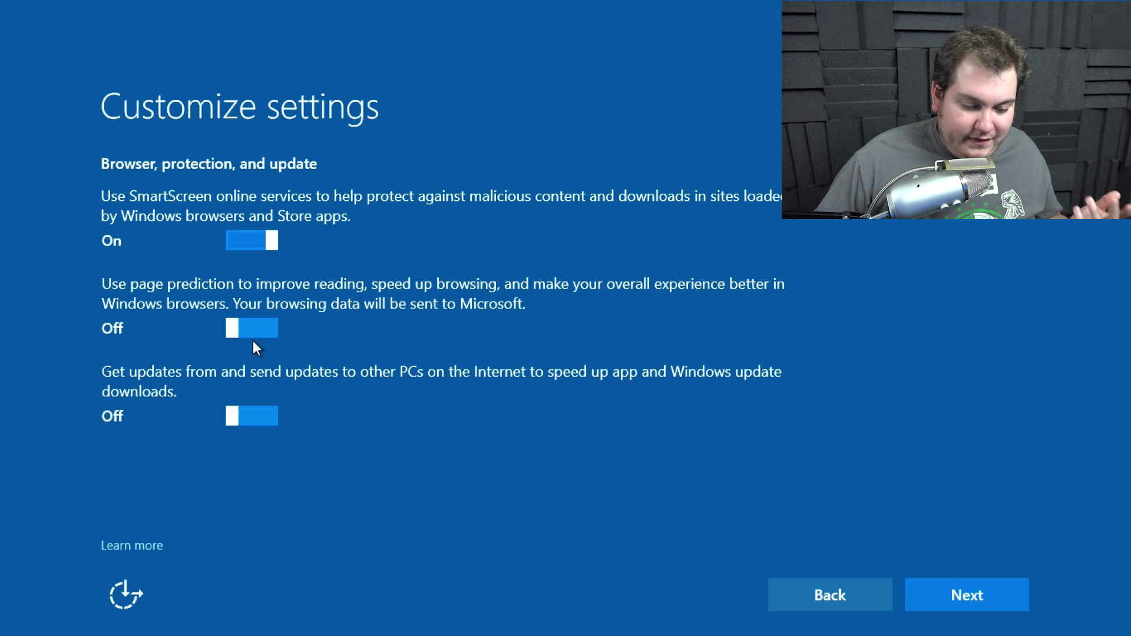
pyautogui.click(248, 239)
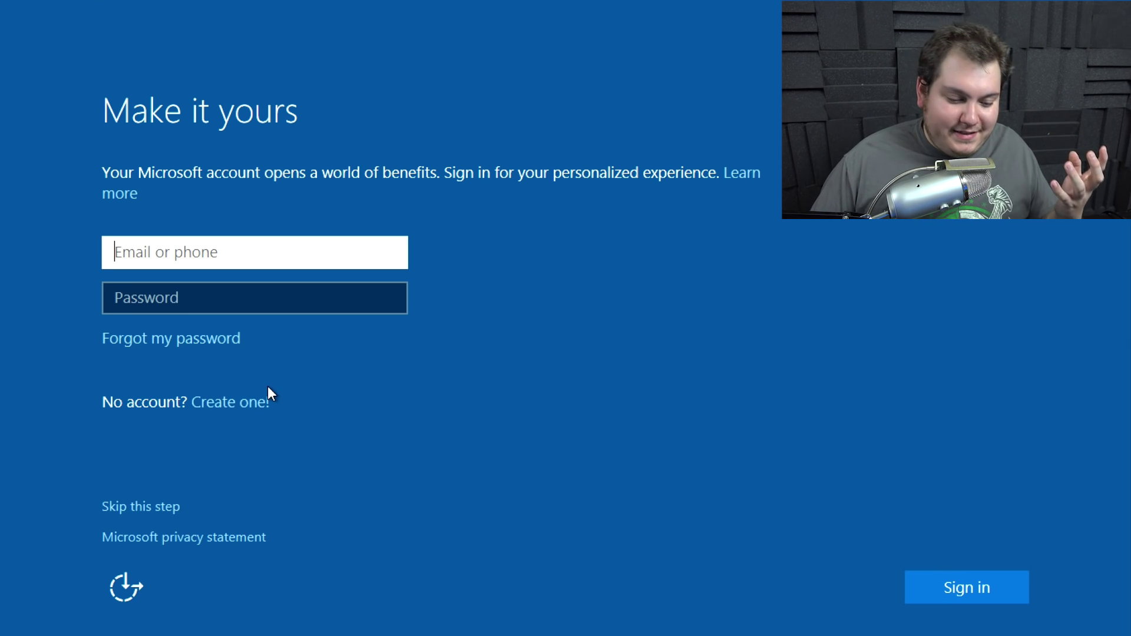
# Skip the Microsoft account sign-in to create a local account instead
pyautogui.click(174, 507)
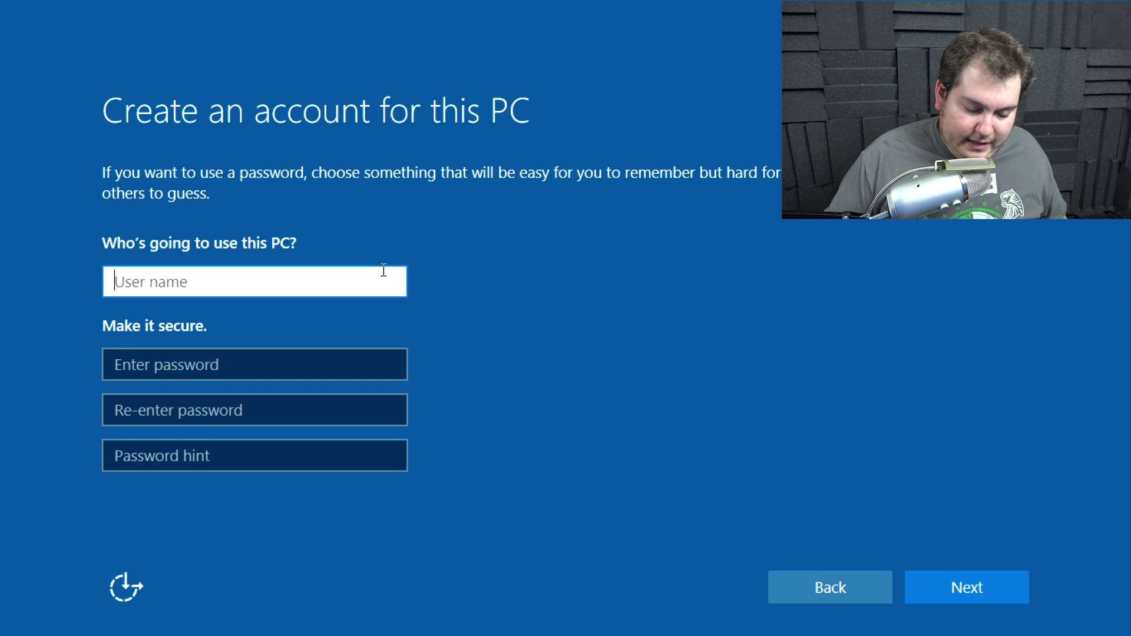
# Enter a user name for the local account, leave the password blank, and continue
pyautogui.write('Billy Bob')
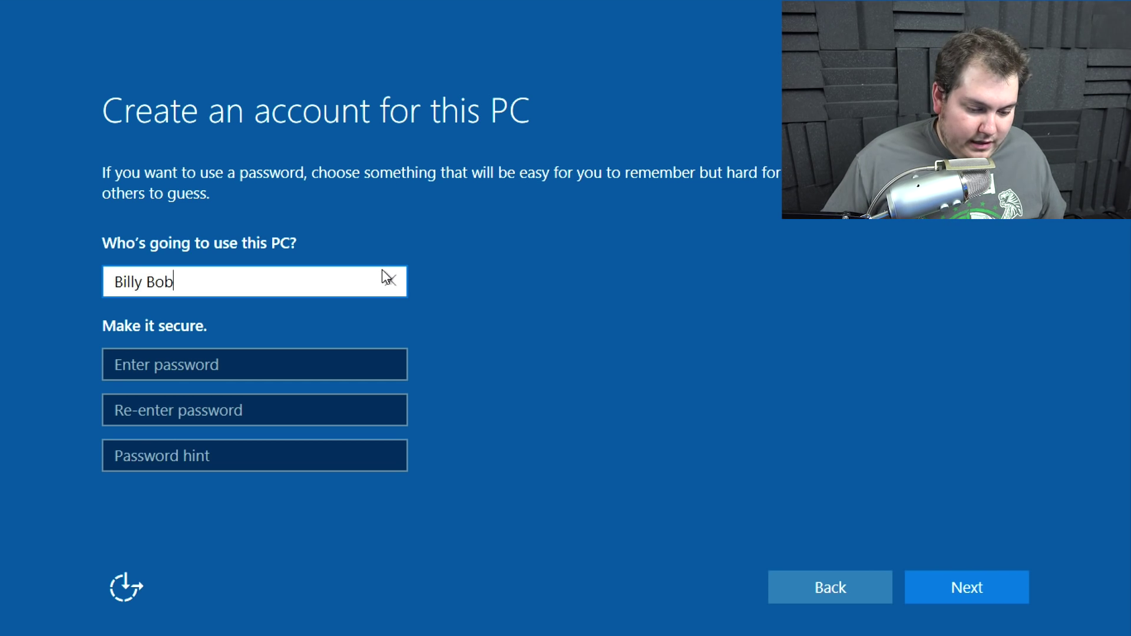
pyautogui.press('Tab')
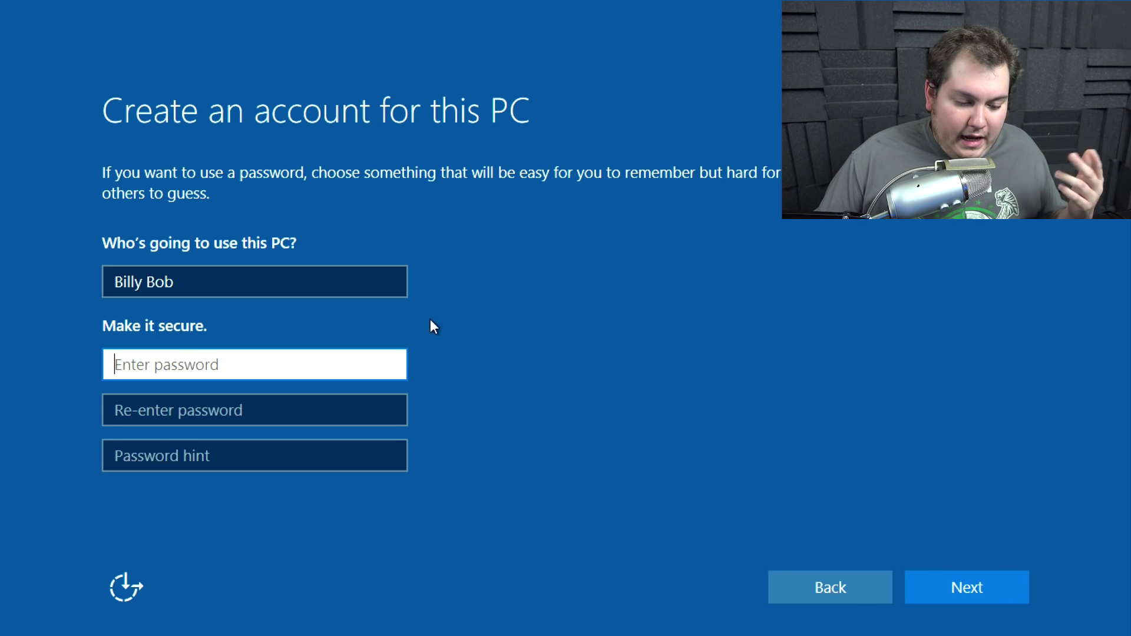
pyautogui.click(987, 588)
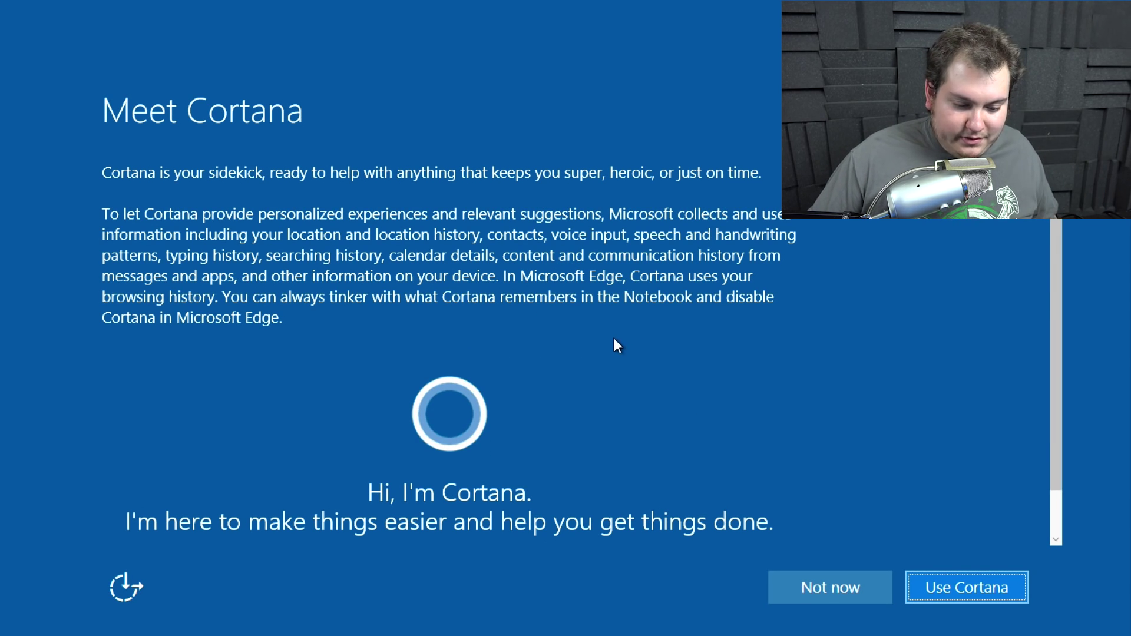
# Decline Cortana with 'Not now' on the Meet Cortana page
pyautogui.scroll(-1, 614, 339)
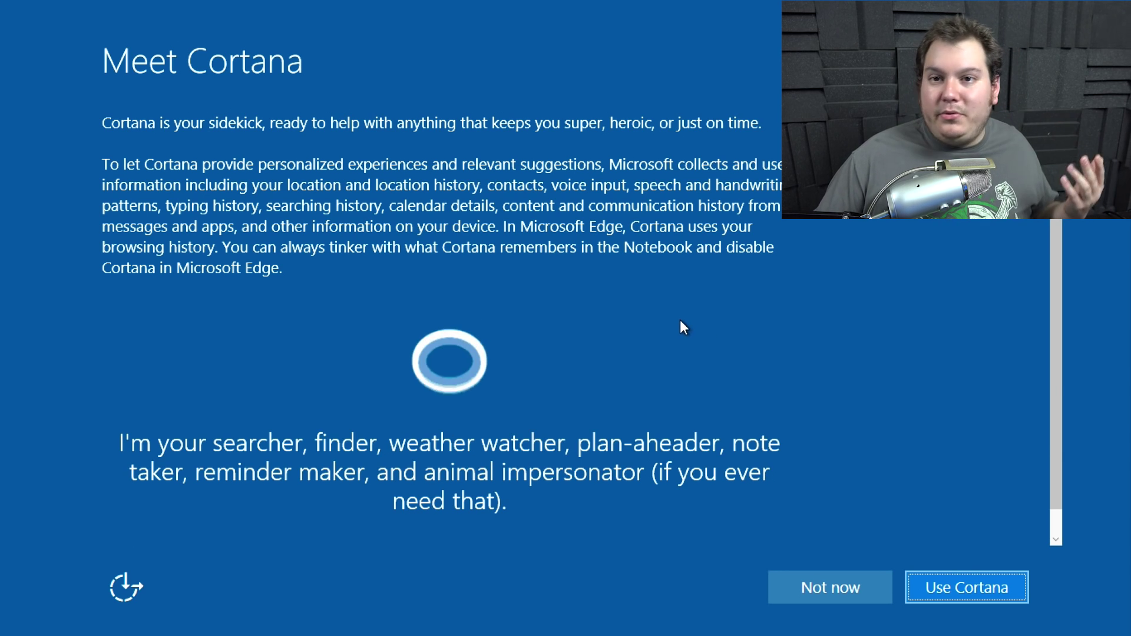
pyautogui.click(830, 587)
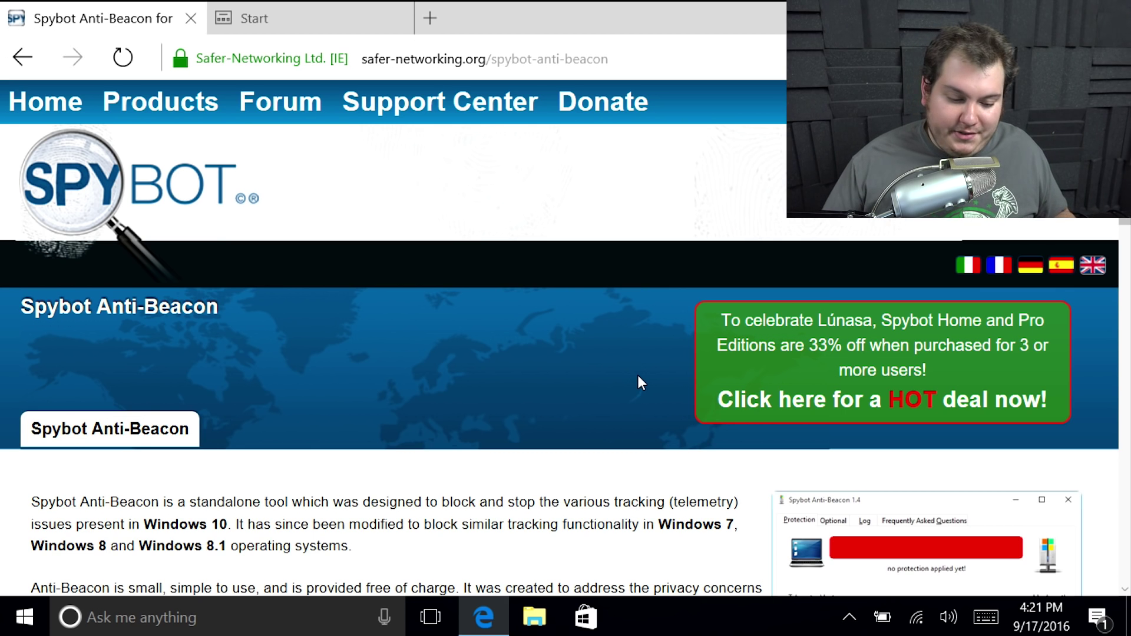
# Scroll the Spybot Anti-Beacon page down to the installer and Portable Edition downloads
pyautogui.scroll(-4, 549, 230)
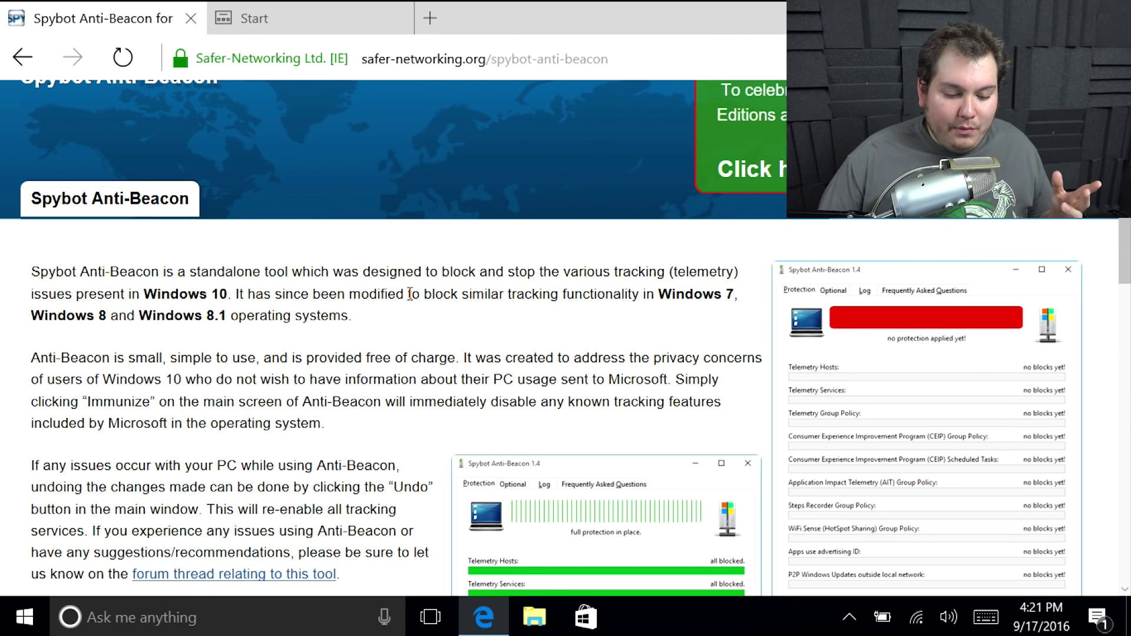
pyautogui.scroll(-6, 377, 289)
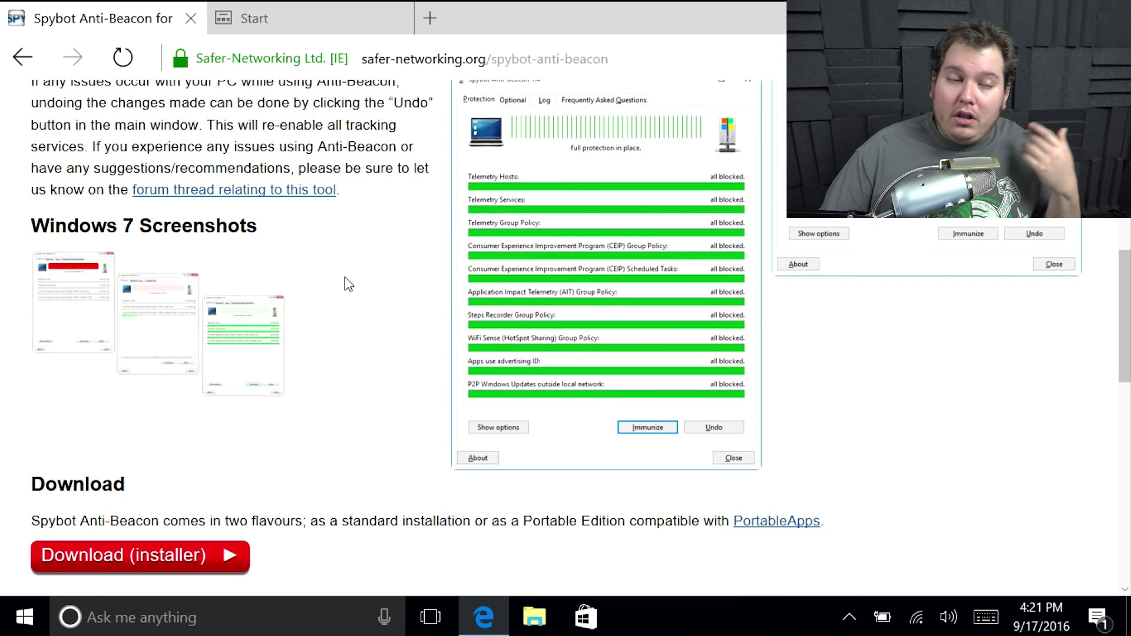
pyautogui.scroll(-4, 349, 286)
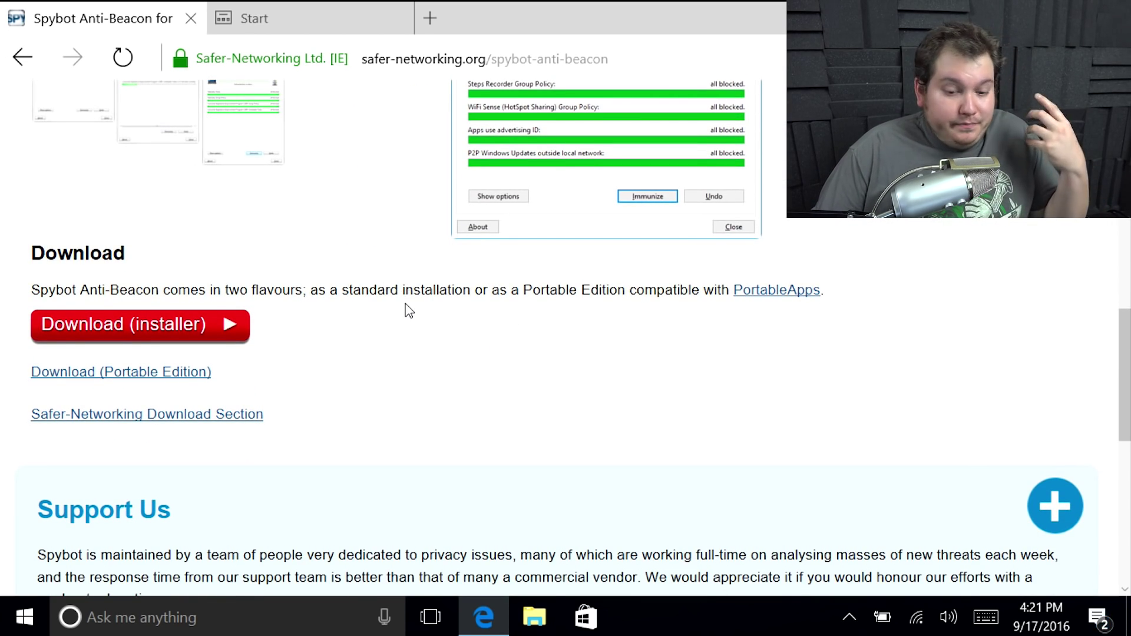
pyautogui.scroll(3, 408, 311)
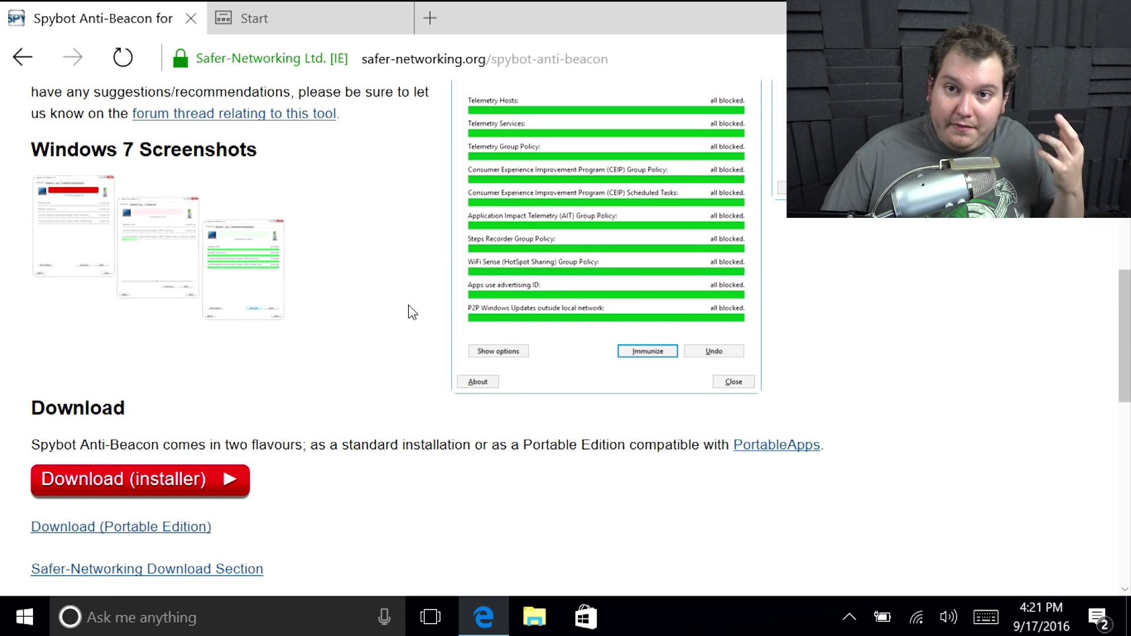
pyautogui.scroll(2, 408, 312)
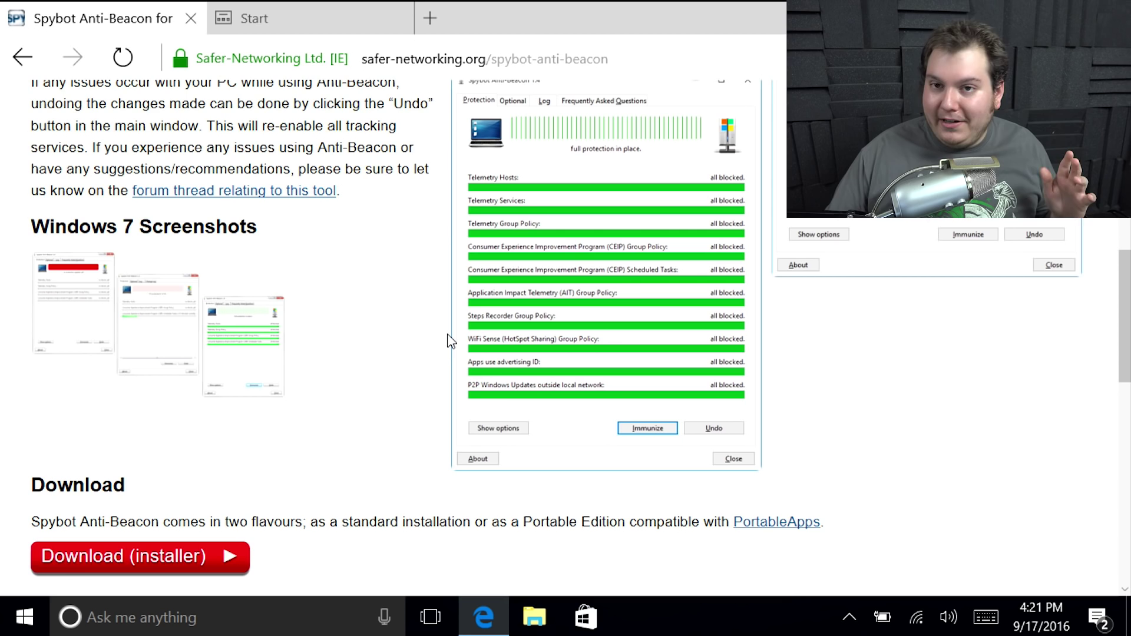
pyautogui.scroll(-1, 522, 359)
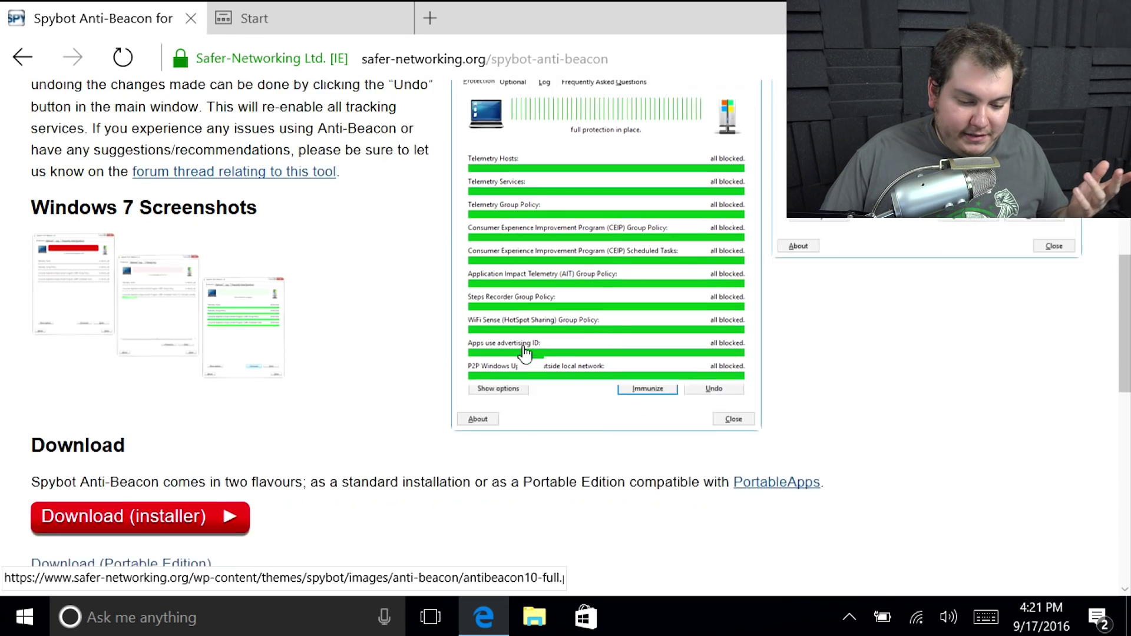
pyautogui.scroll(-2, 524, 352)
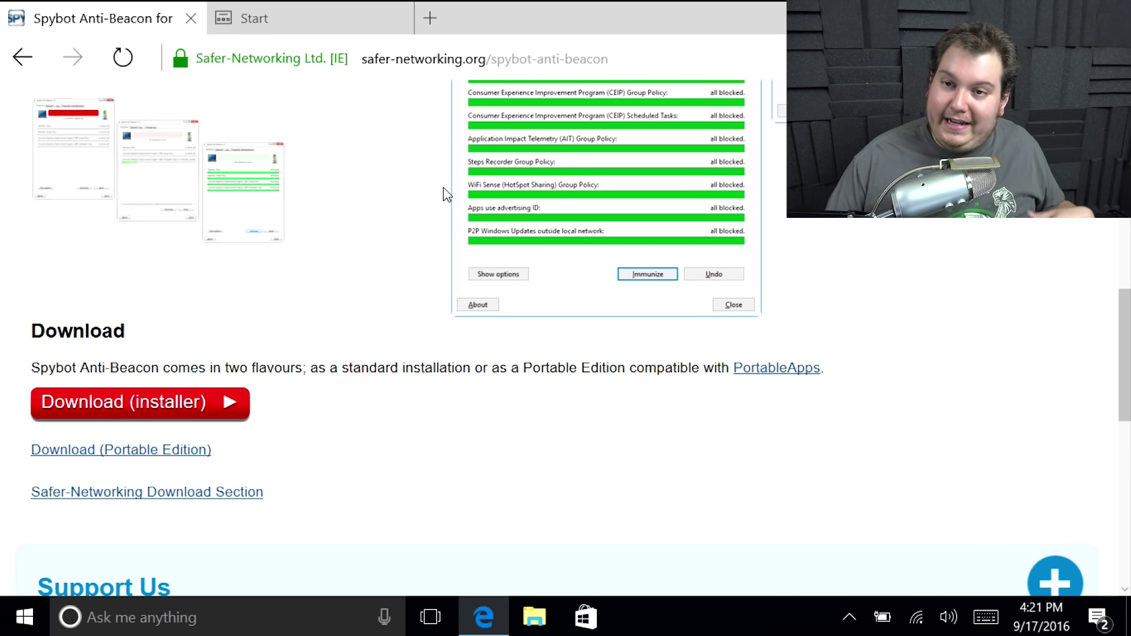
# Download the Spybot Anti-Beacon 1.5.0.35 installer via the installer download page
pyautogui.click(211, 403)
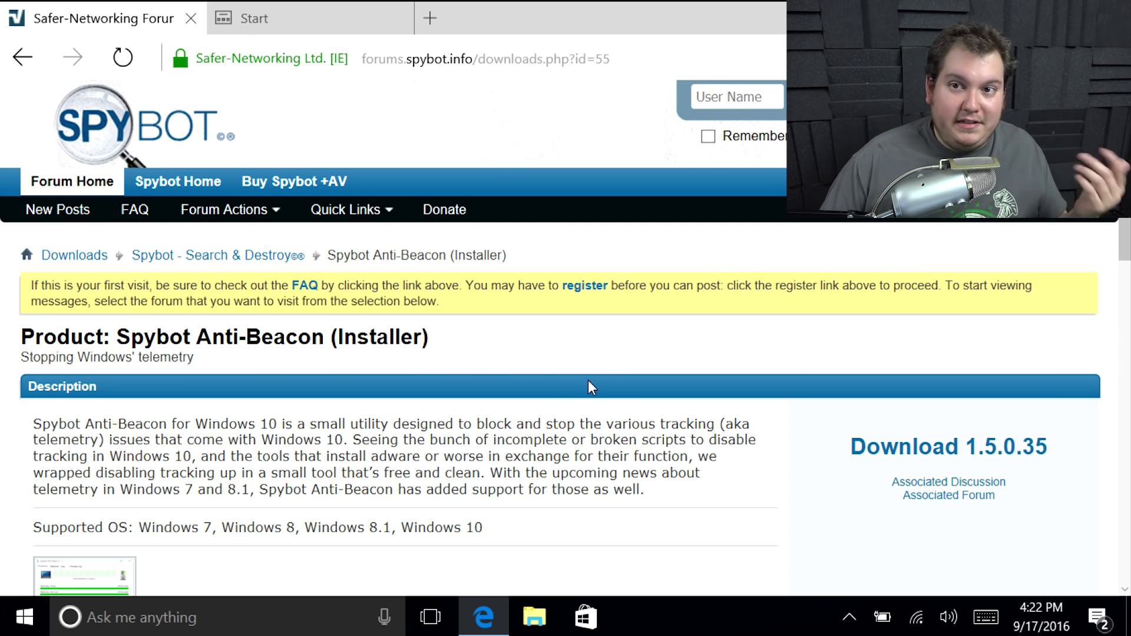
pyautogui.scroll(-3, 712, 336)
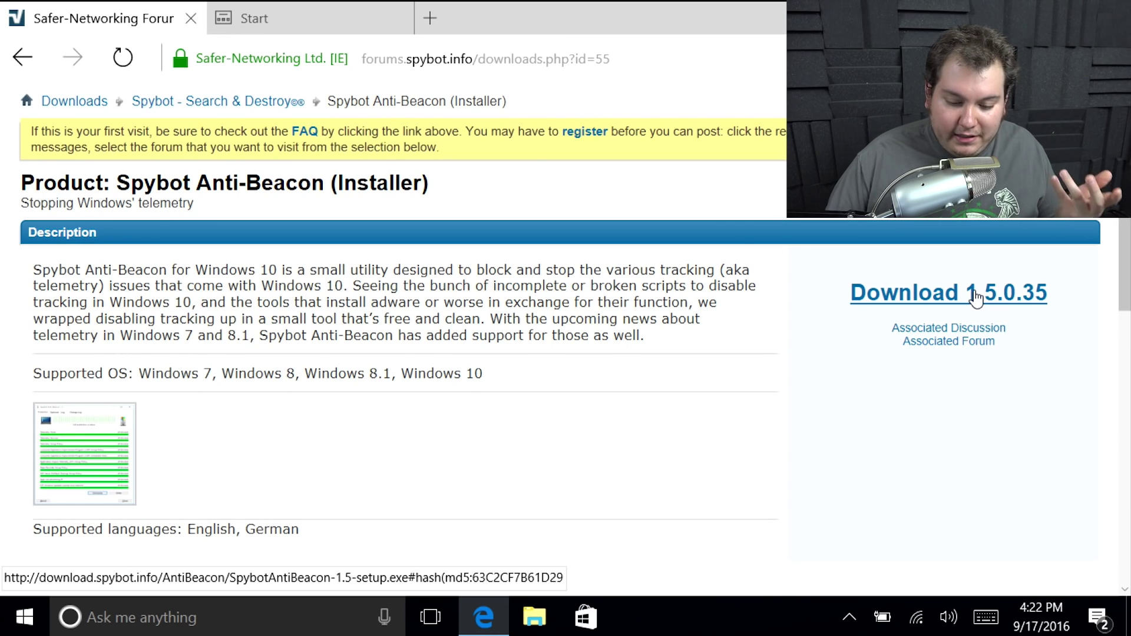
pyautogui.click(975, 297)
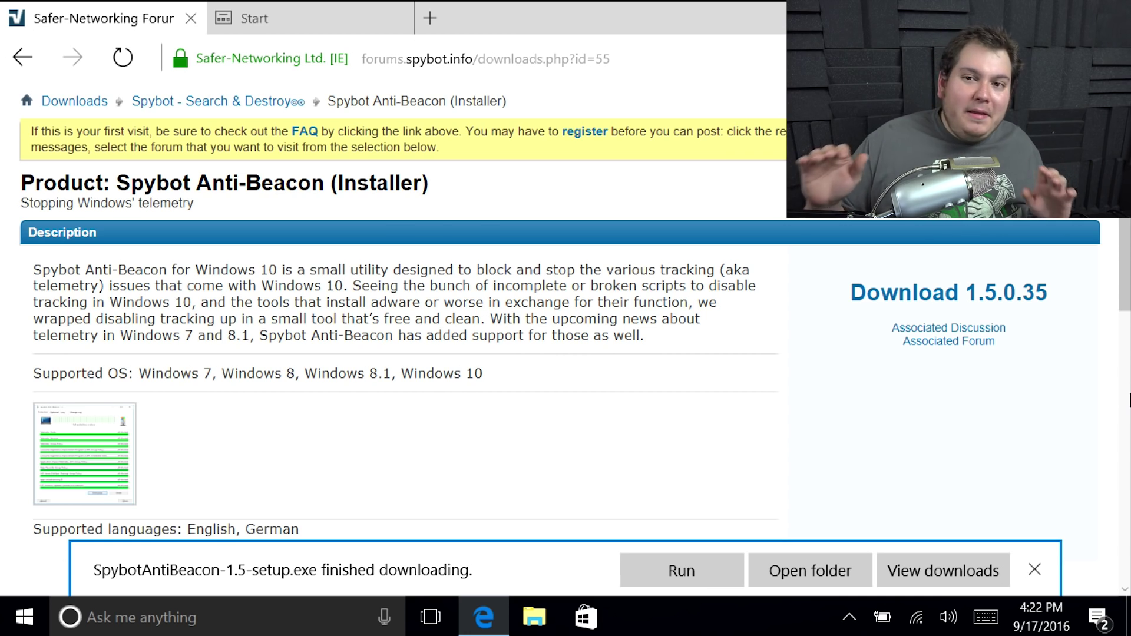
# Run SpybotAntiBeacon-1.5-setup.exe from the Edge download bar
pyautogui.click(682, 570)
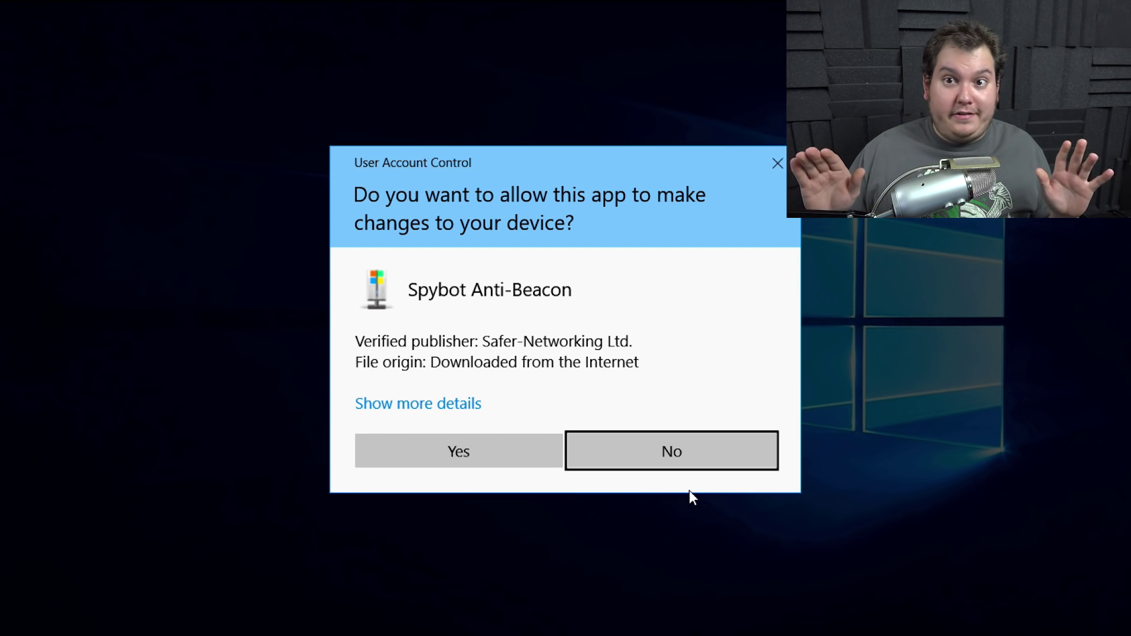
# Install Spybot Anti-Beacon 1.5 in English, accepting the licence, default location and additional tasks
pyautogui.click(510, 450)
pyautogui.press('super+m')
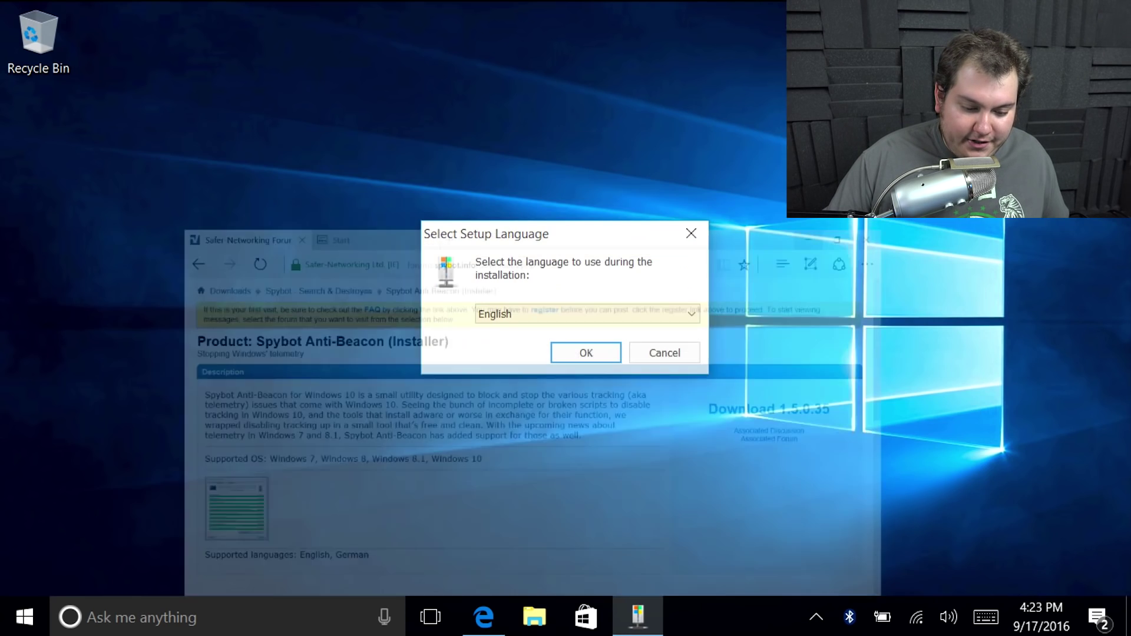
pyautogui.click(575, 349)
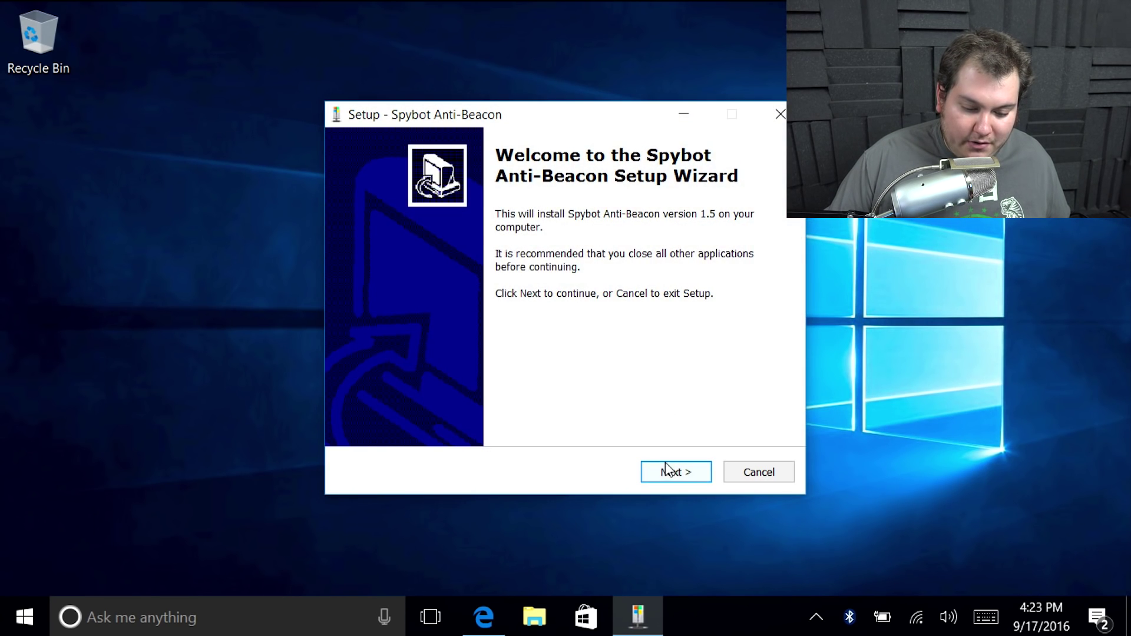
pyautogui.click(664, 470)
pyautogui.click(460, 410)
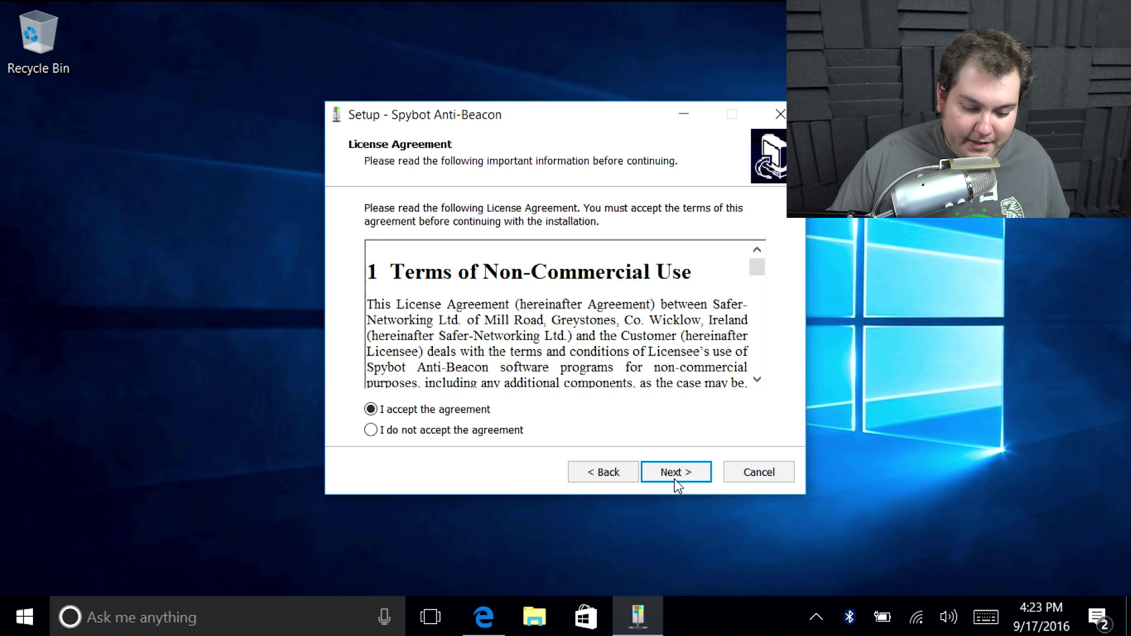
pyautogui.click(675, 476)
pyautogui.click(672, 475)
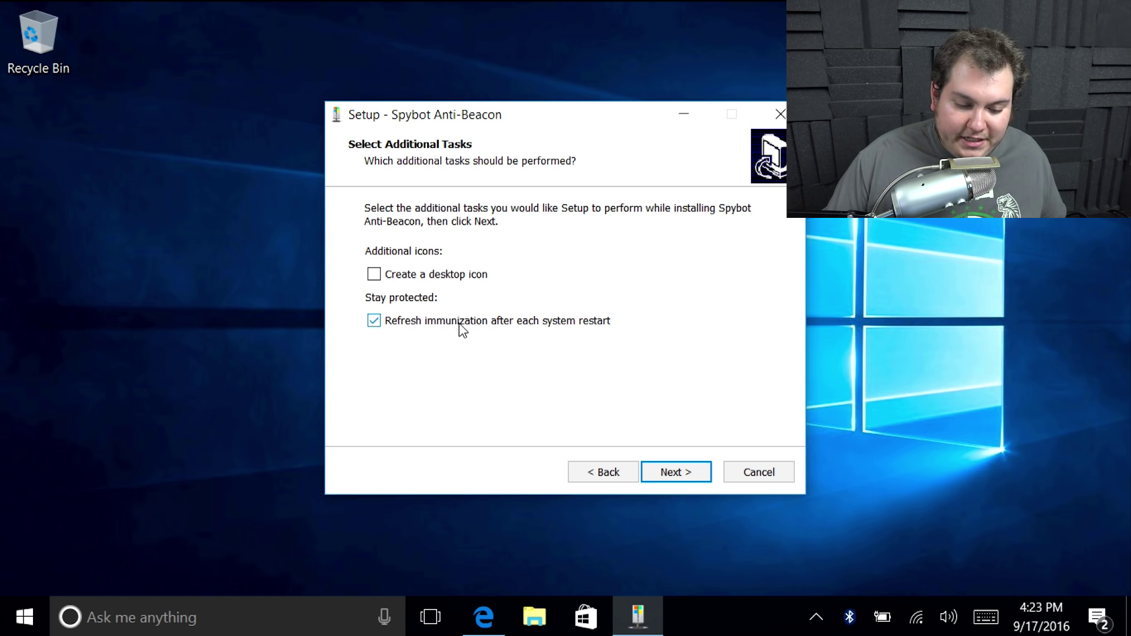
pyautogui.click(701, 471)
pyautogui.click(694, 471)
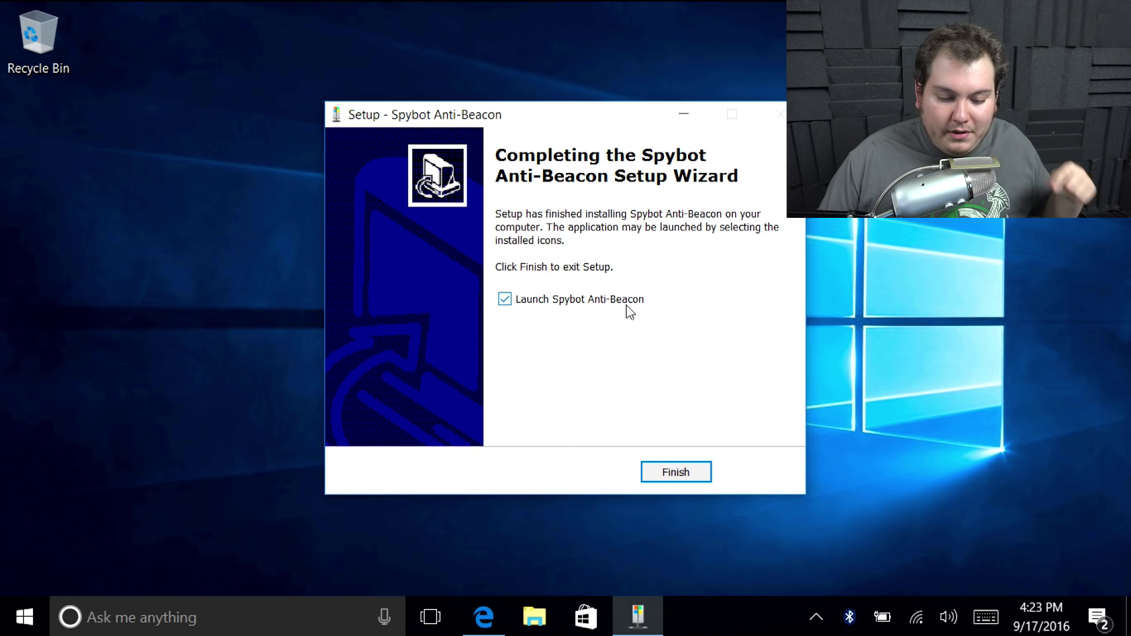
# Launch Spybot Anti-Beacon maximized and immunize all standard telemetry categories
pyautogui.click(685, 469)
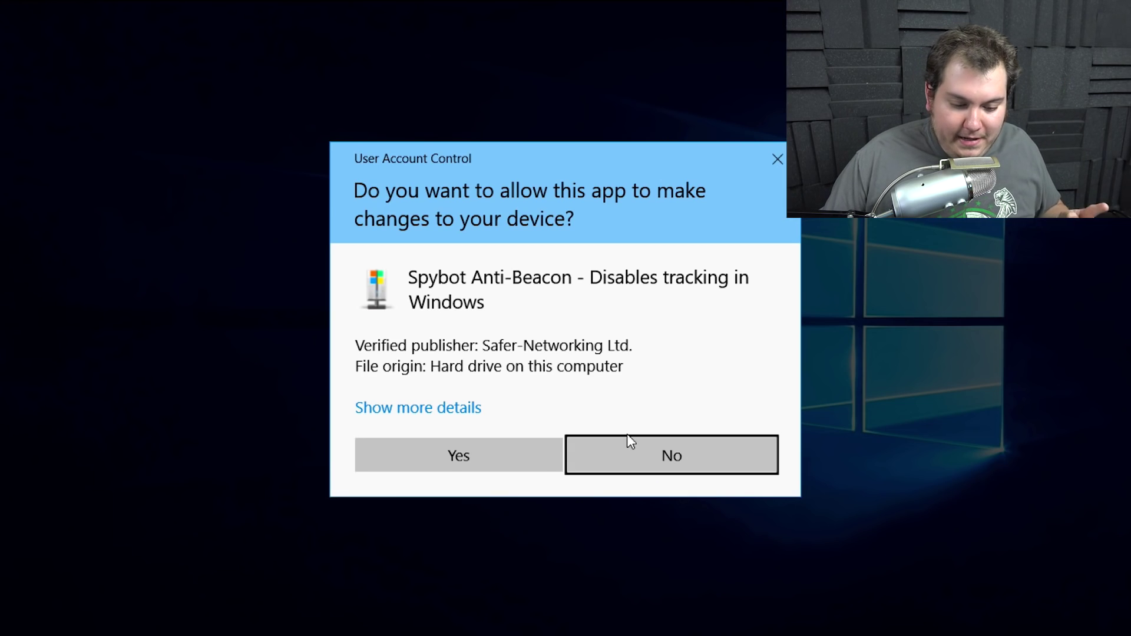
pyautogui.click(520, 461)
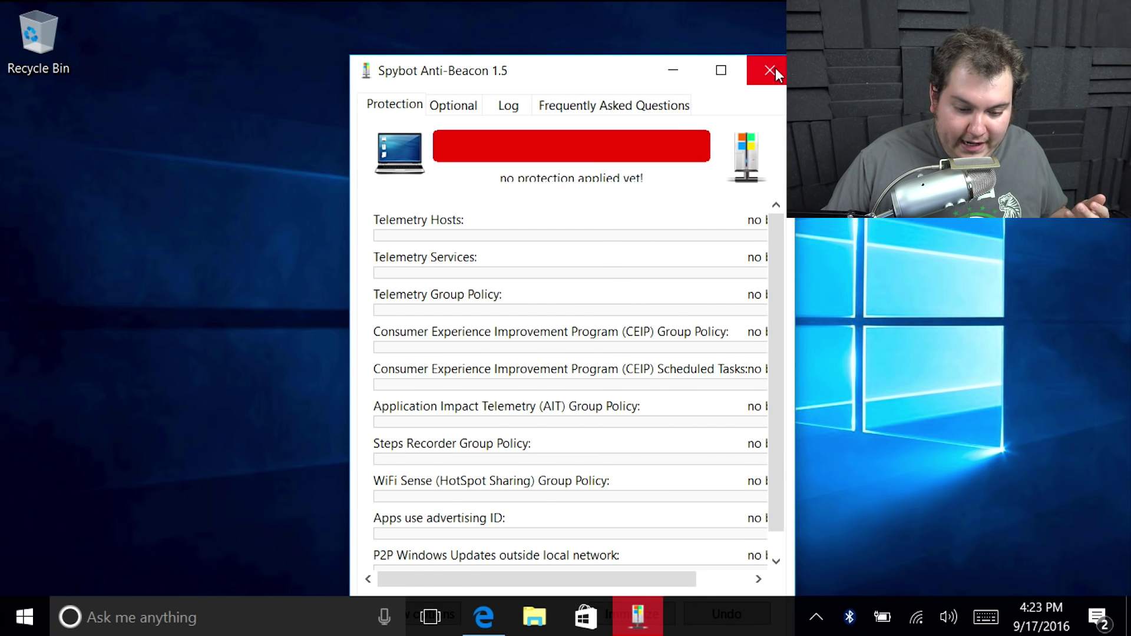
pyautogui.click(721, 70)
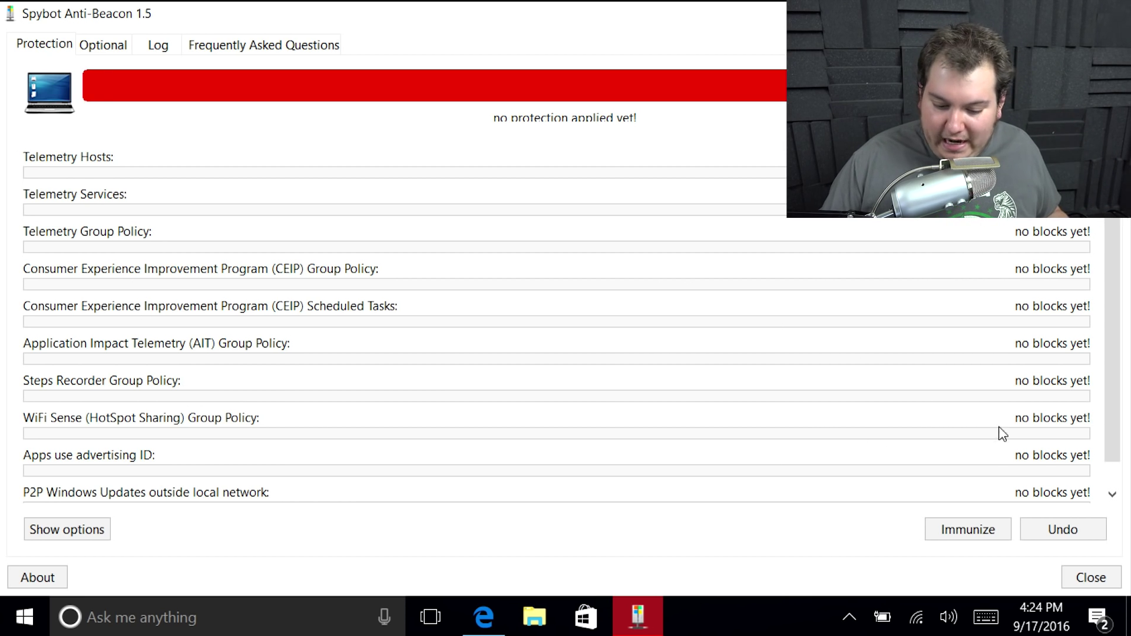
pyautogui.click(988, 535)
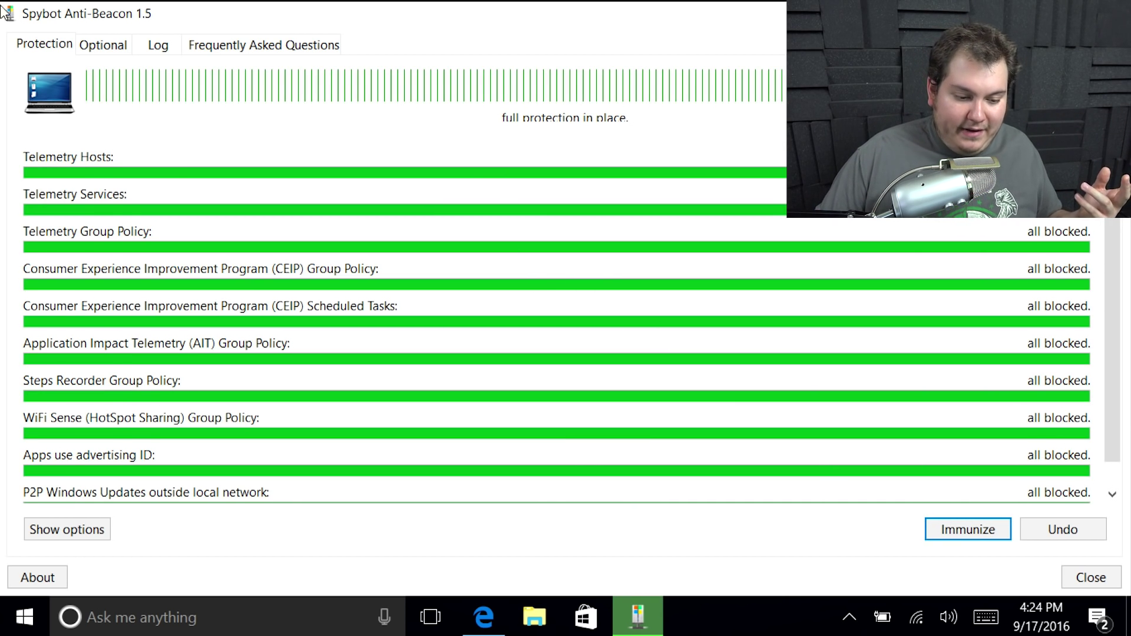
pyautogui.click(115, 50)
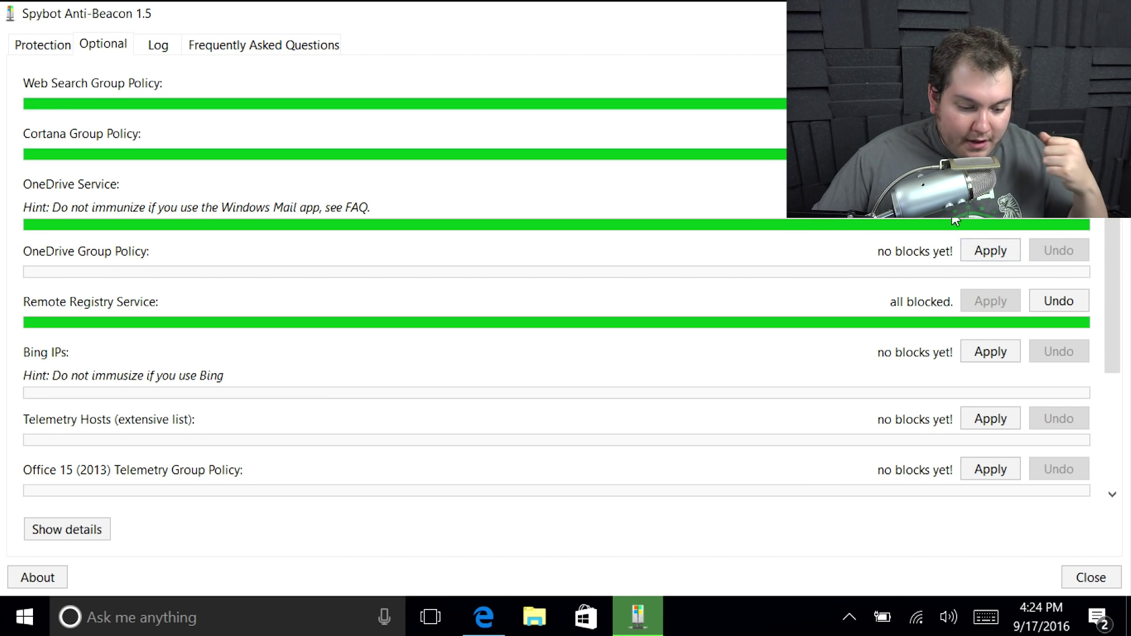
# Apply the OneDrive Group Policy, Bing IPs and extensive Telemetry Hosts blocks, then check the log and FAQ
pyautogui.click(985, 252)
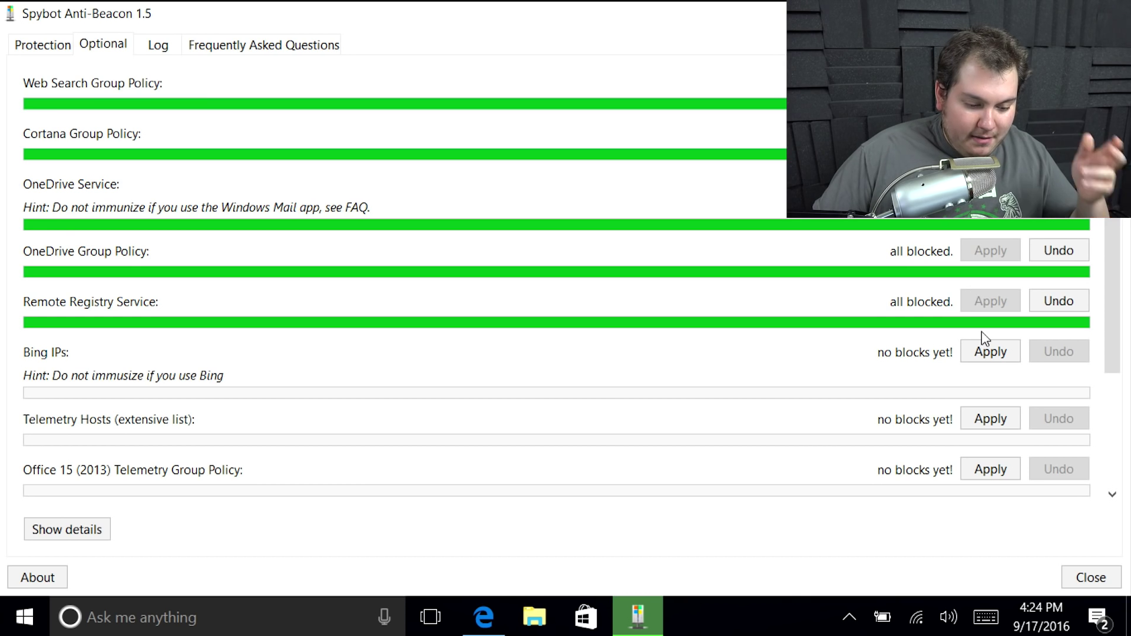
pyautogui.click(999, 356)
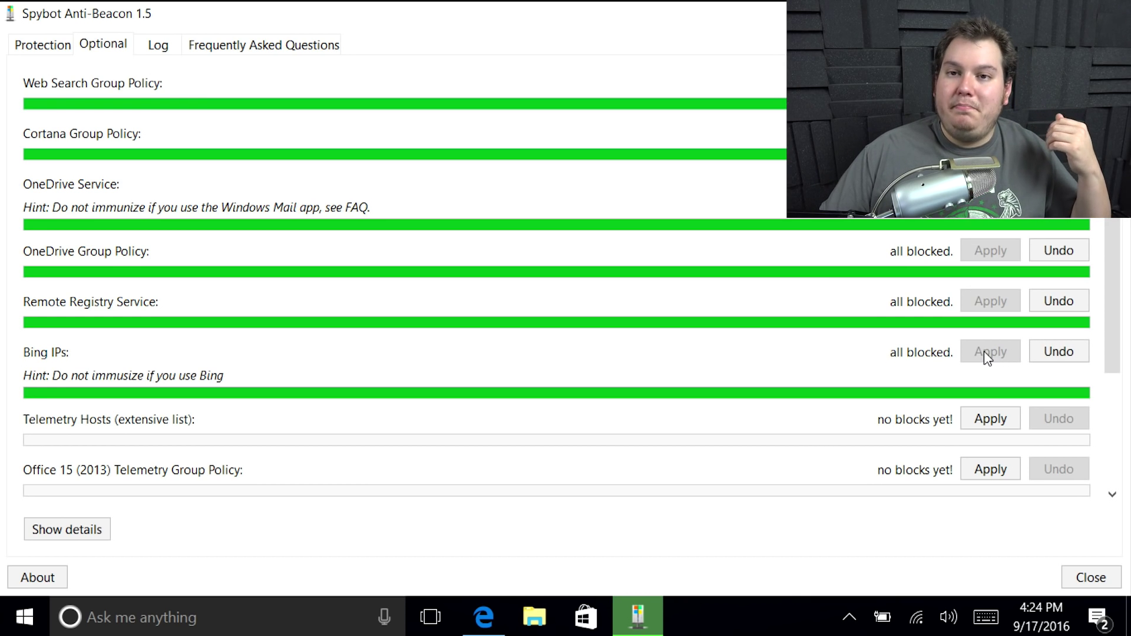
pyautogui.click(1005, 418)
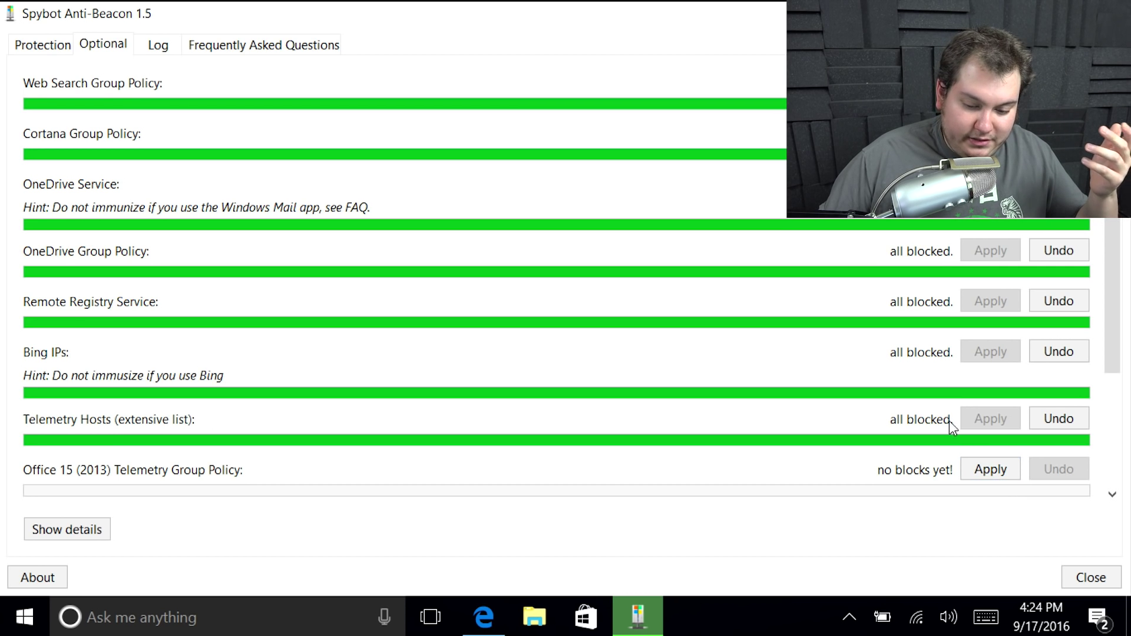
pyautogui.scroll(-2, 1119, 312)
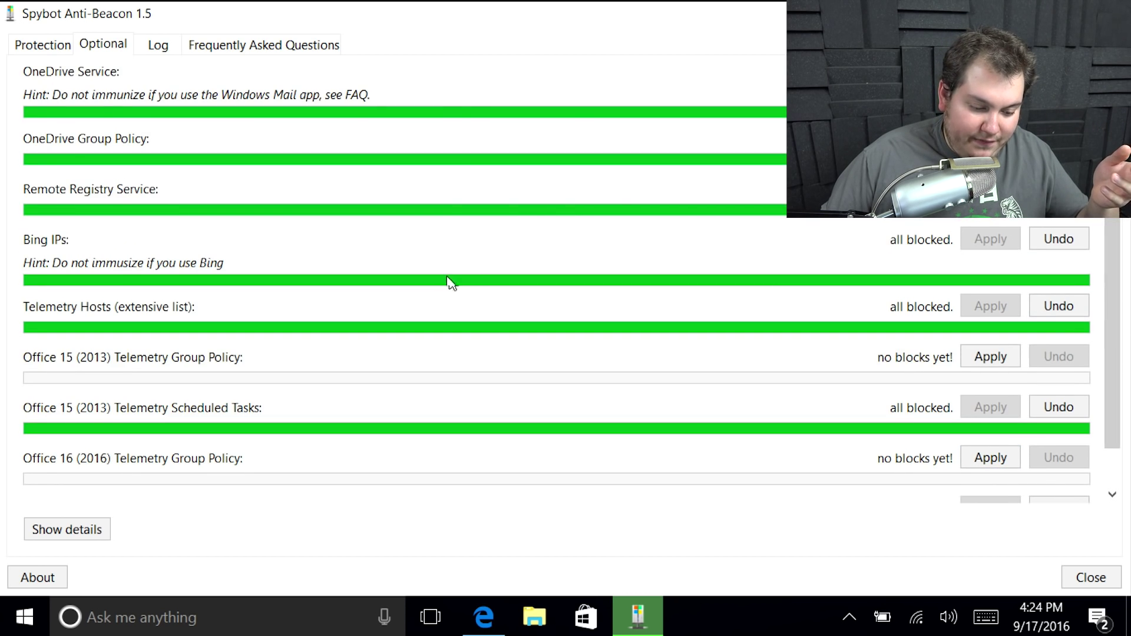
pyautogui.scroll(-1, 1096, 347)
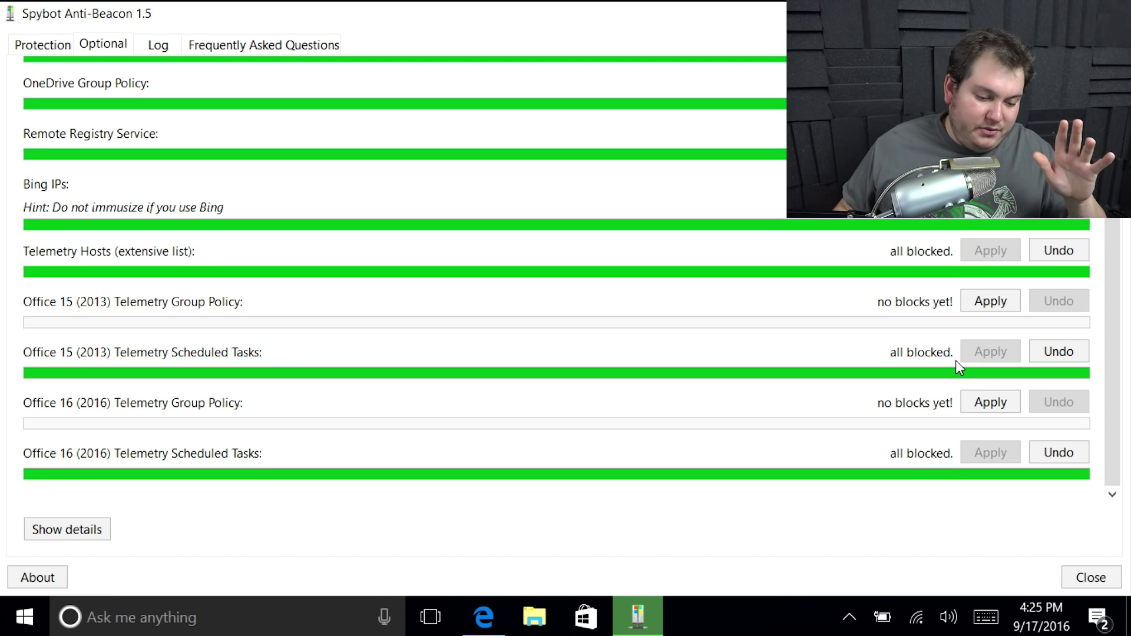
pyautogui.click(159, 45)
pyautogui.click(196, 46)
# Return to Spybot's protection status and open File Explorer
pyautogui.click(44, 46)
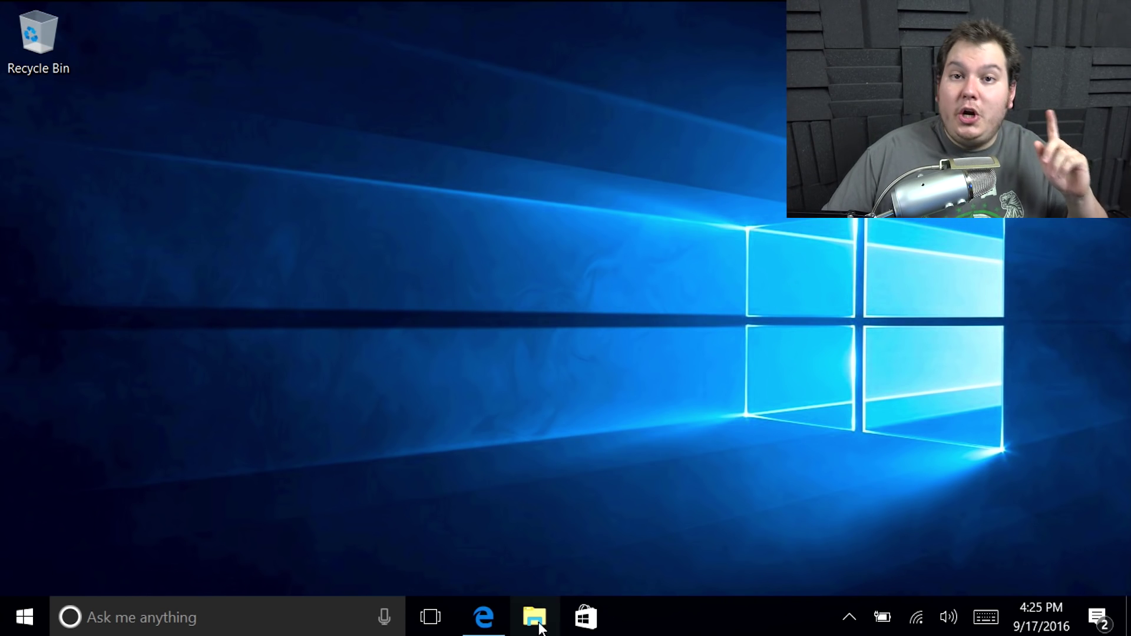
pyautogui.click(567, 630)
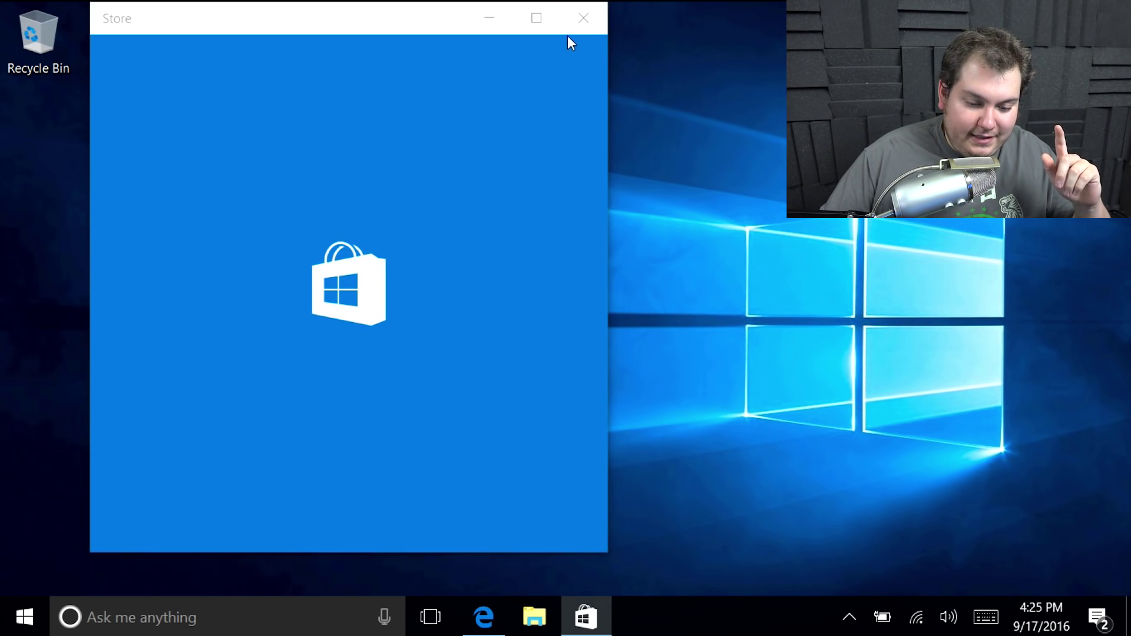
pyautogui.click(583, 17)
pyautogui.click(534, 617)
pyautogui.click(534, 616)
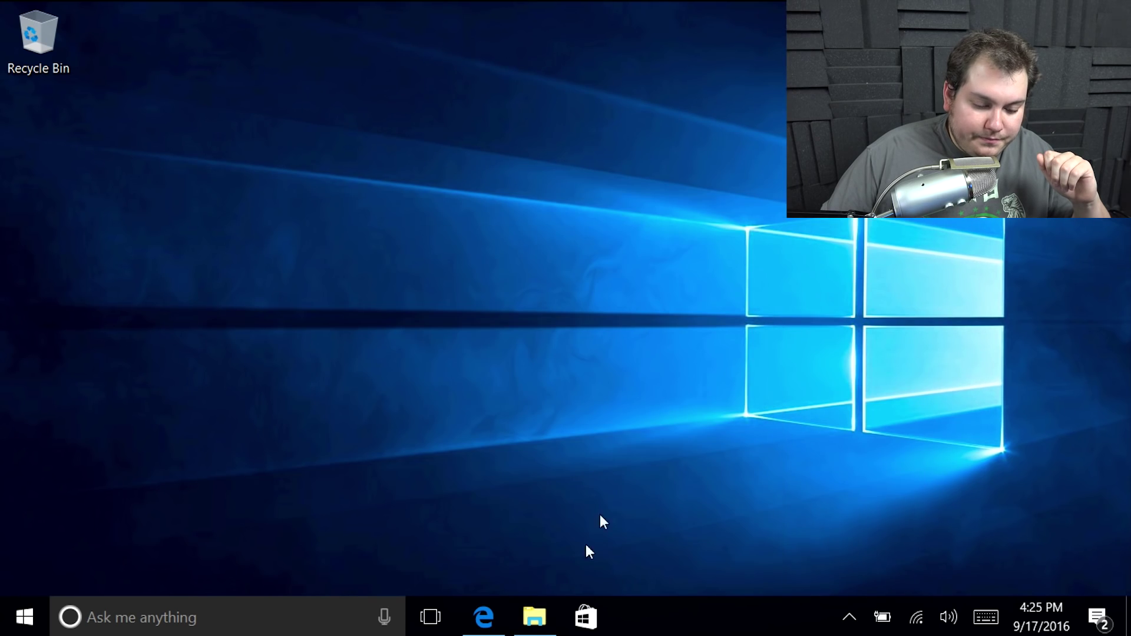
pyautogui.click(534, 617)
# Navigate from This PC to C:\Windows\System32, typing 'system32' to jump to it
pyautogui.click(242, 339)
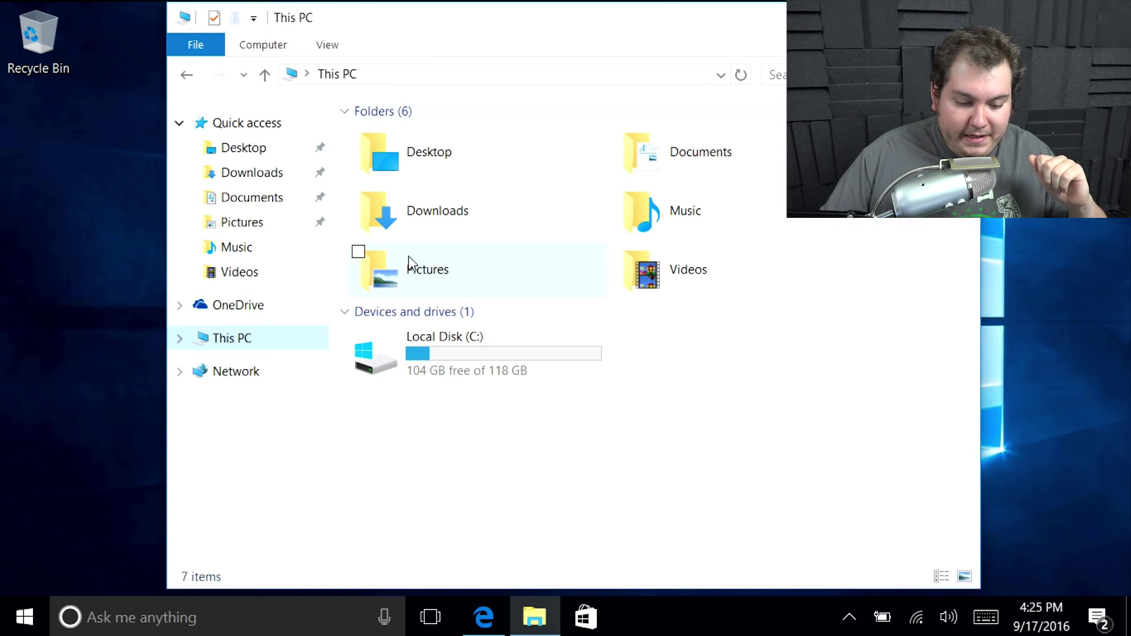
pyautogui.doubleClick(424, 334)
pyautogui.click(412, 228)
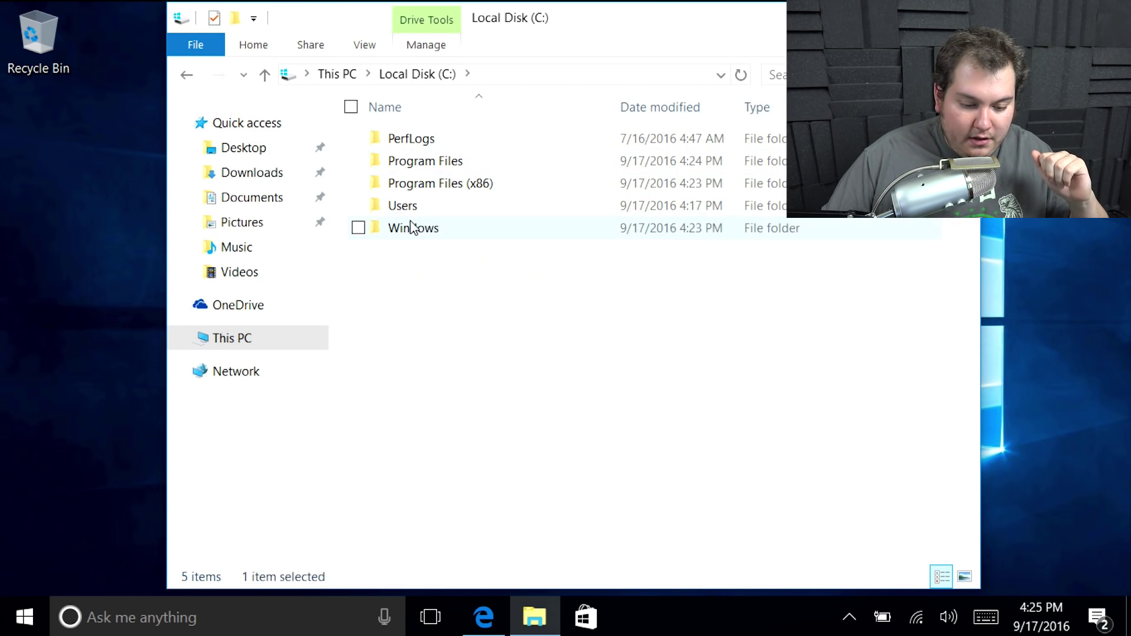
pyautogui.doubleClick(412, 227)
pyautogui.click(494, 256)
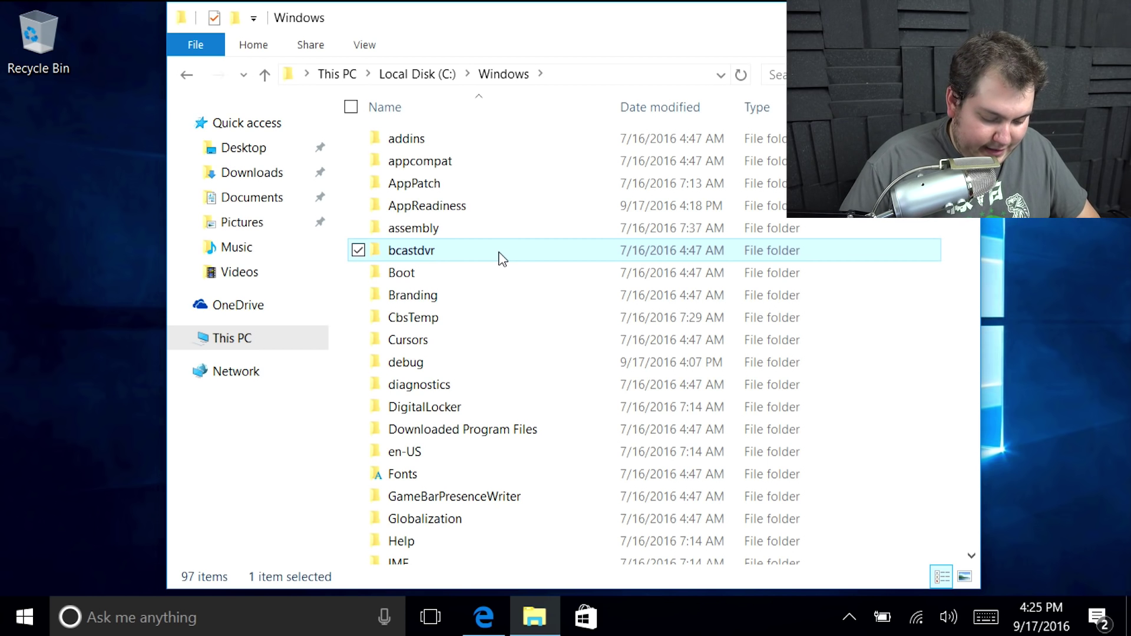
pyautogui.write('system32')
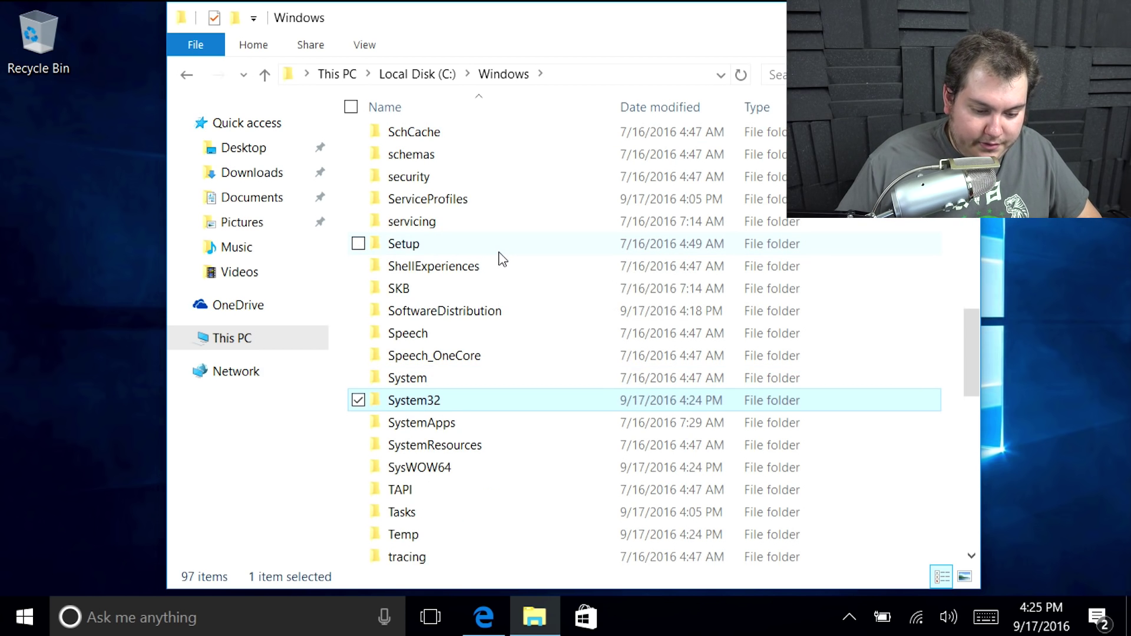
pyautogui.press('Return')
# Open drivers, then etc, and select the hosts file
pyautogui.scroll(-3, 501, 260)
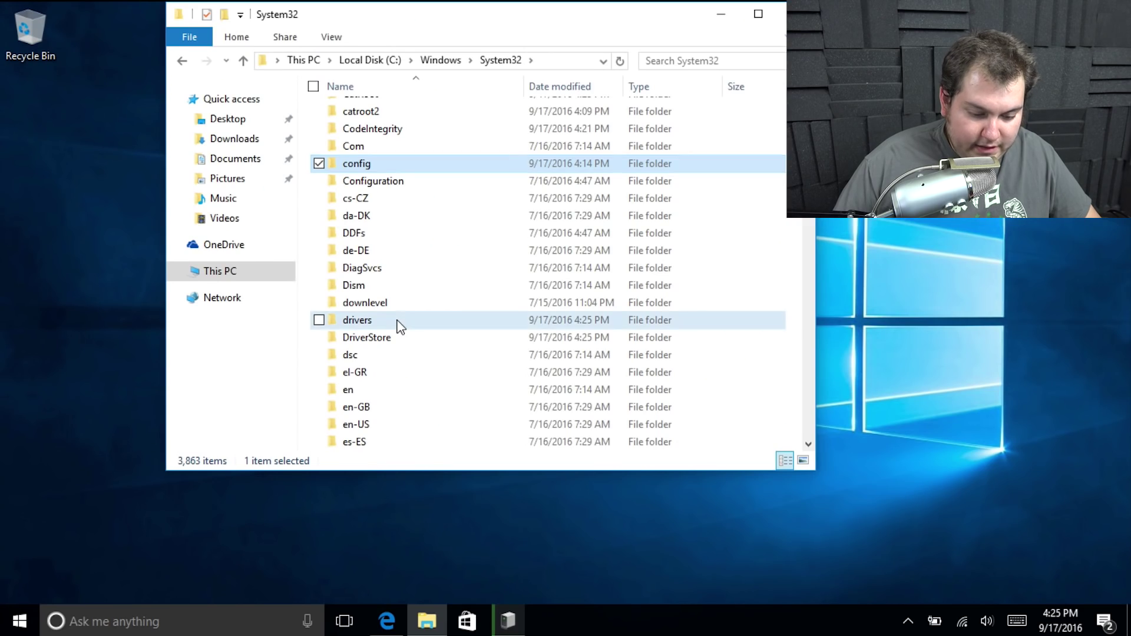
pyautogui.doubleClick(396, 324)
pyautogui.doubleClick(404, 131)
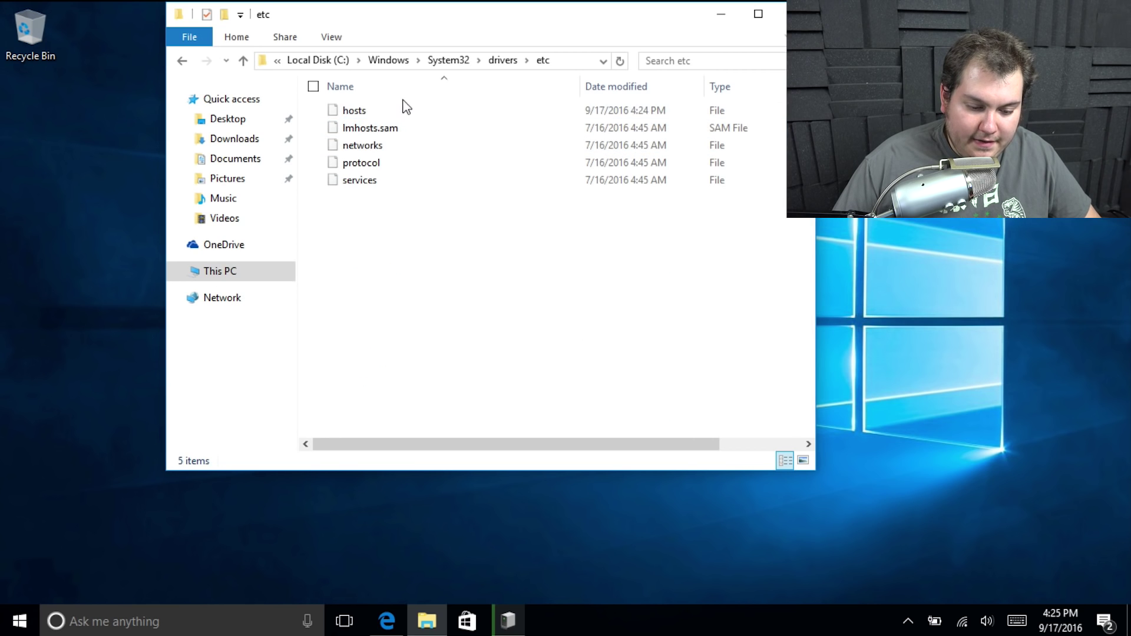
pyautogui.click(364, 110)
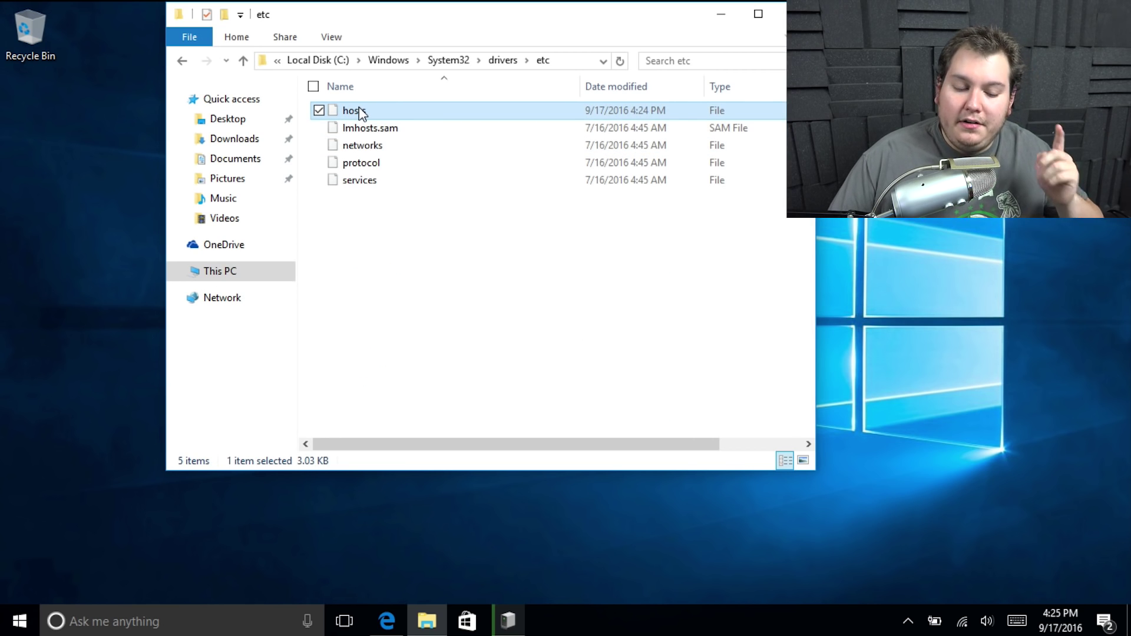
# Open the hosts file in Notepad
pyautogui.rightClick(359, 109)
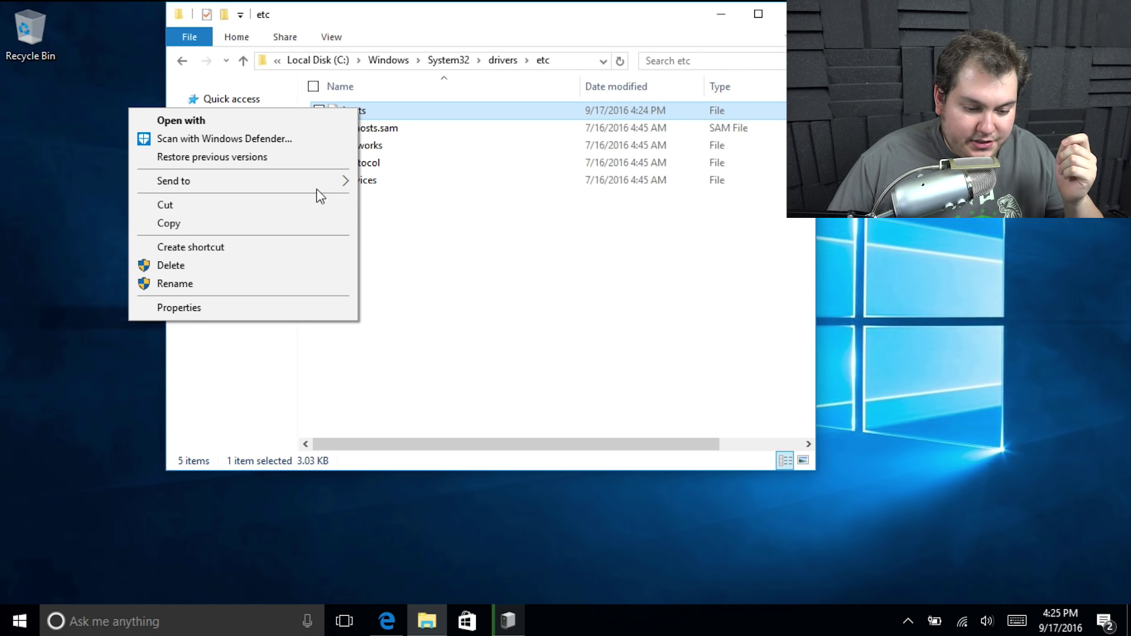
pyautogui.click(301, 120)
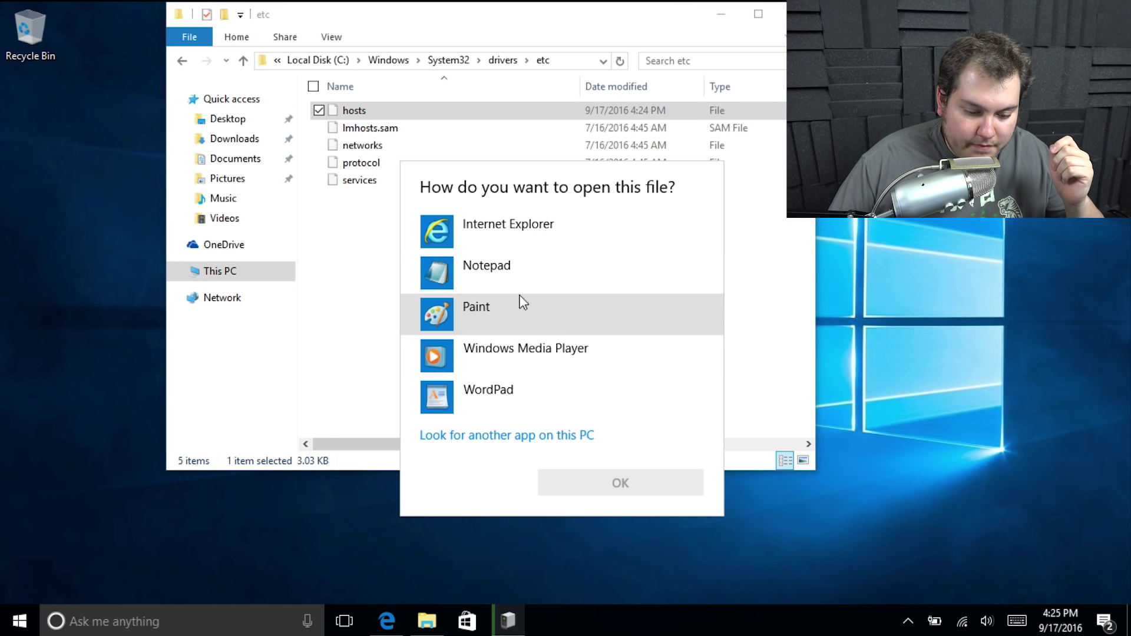
pyautogui.click(522, 272)
pyautogui.click(631, 487)
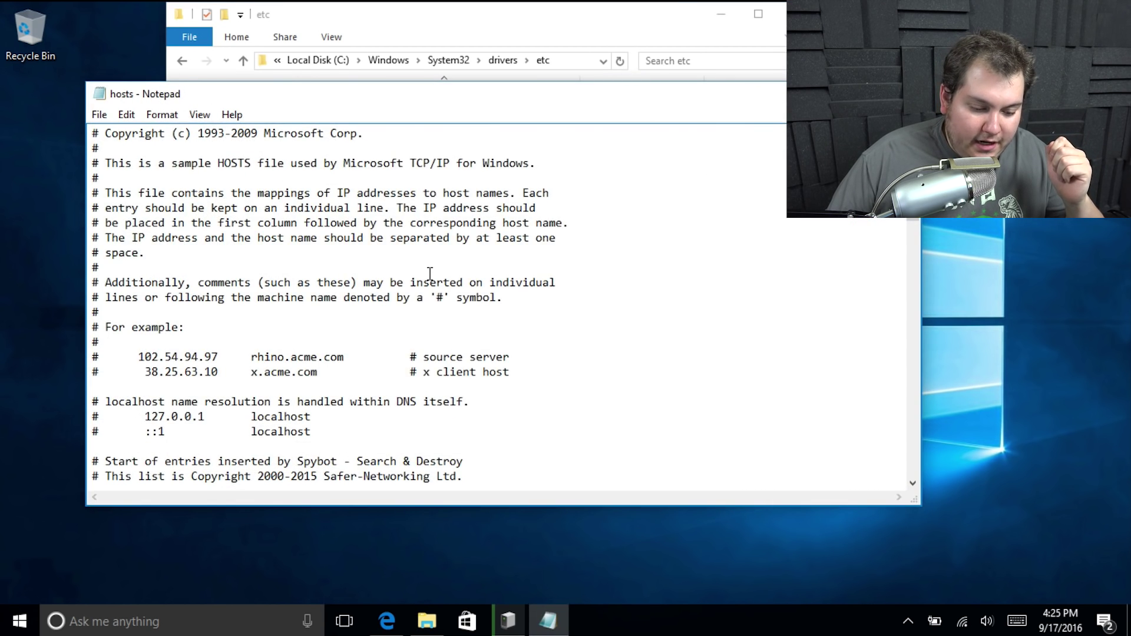
# Review the blocked 0.0.0.0 entries, then close Notepad and the etc folder window
pyautogui.scroll(-5, 430, 273)
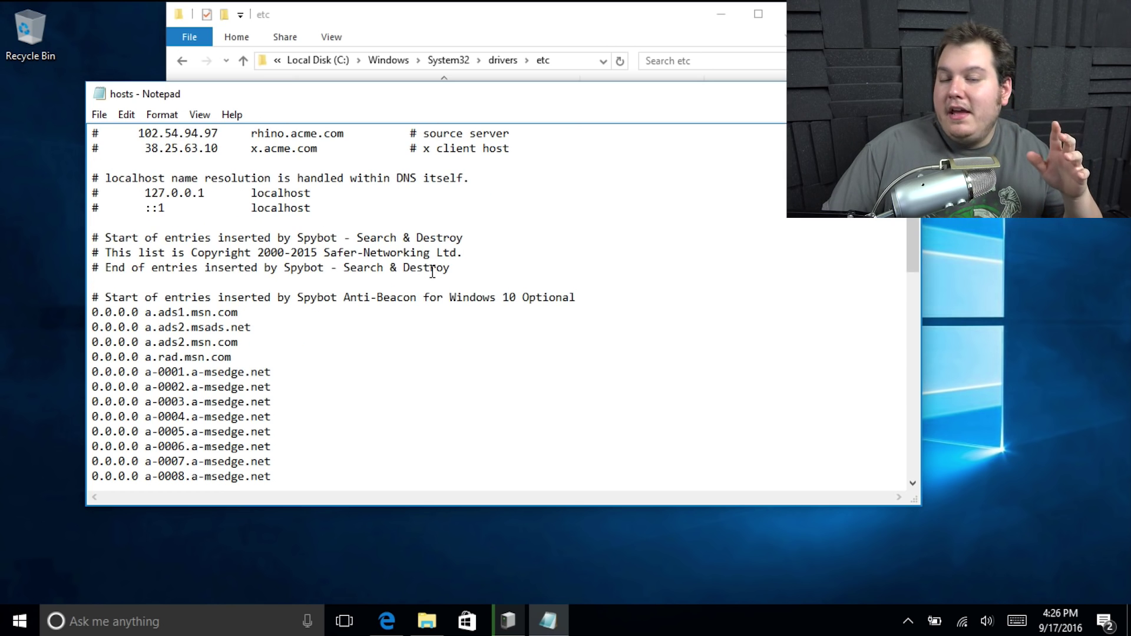
pyautogui.scroll(-2, 433, 272)
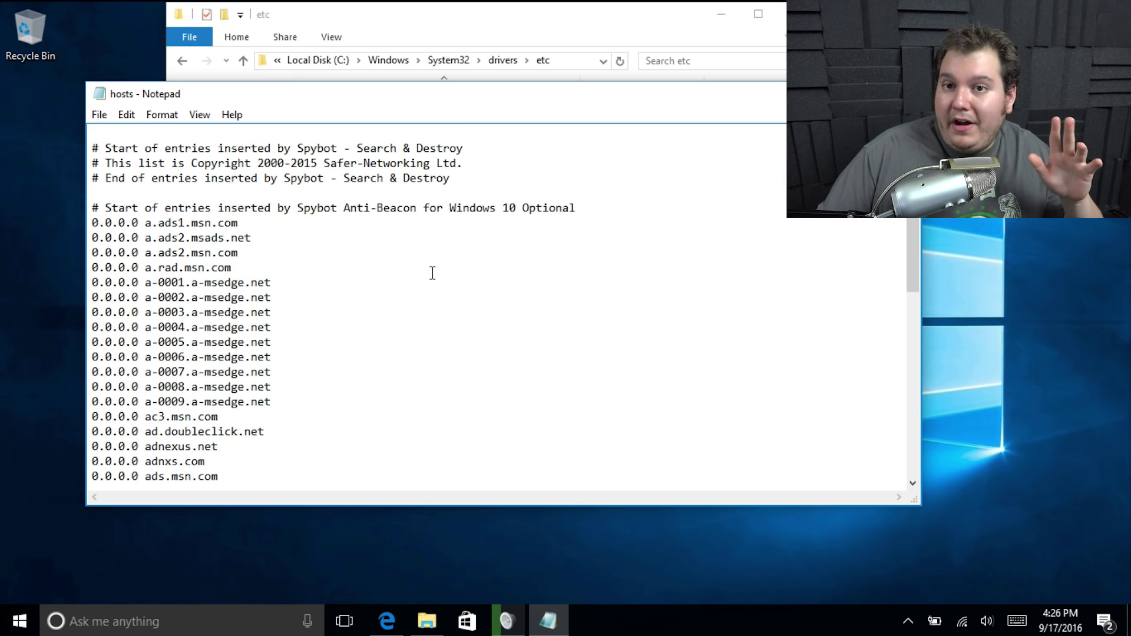
pyautogui.scroll(-1, 433, 272)
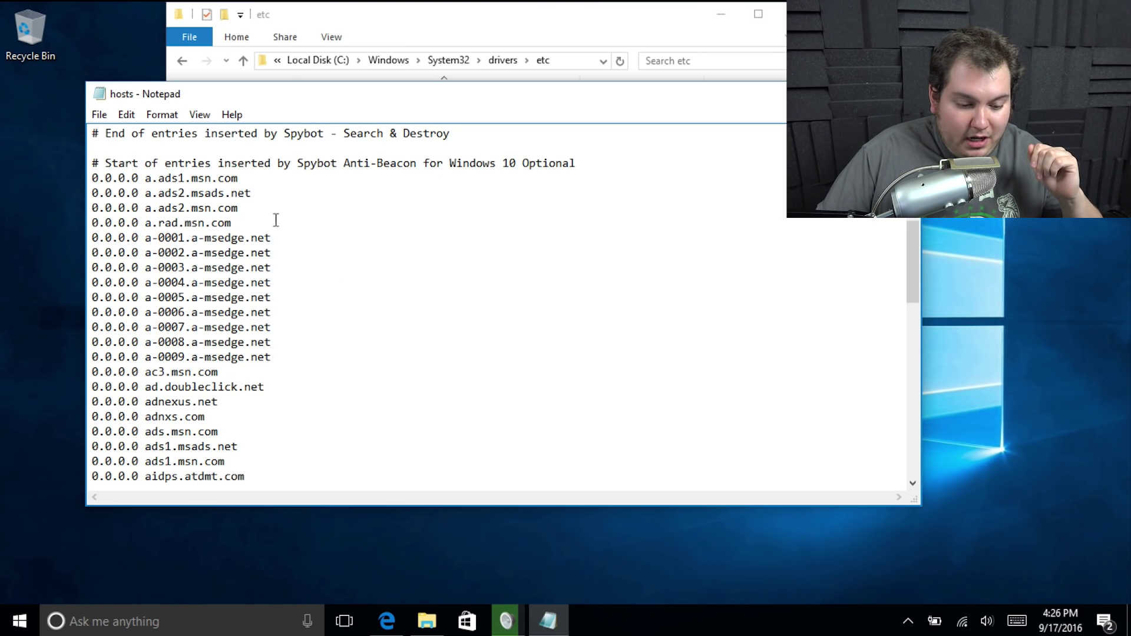
pyautogui.moveTo(158, 178); pyautogui.dragTo(343, 427)
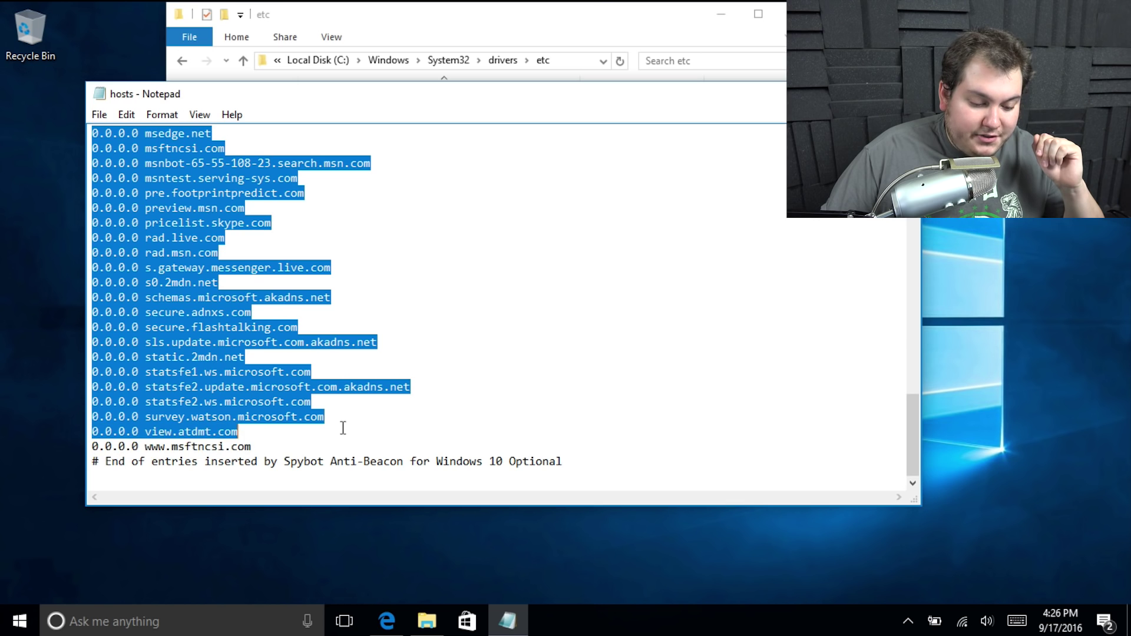
pyautogui.click(213, 386)
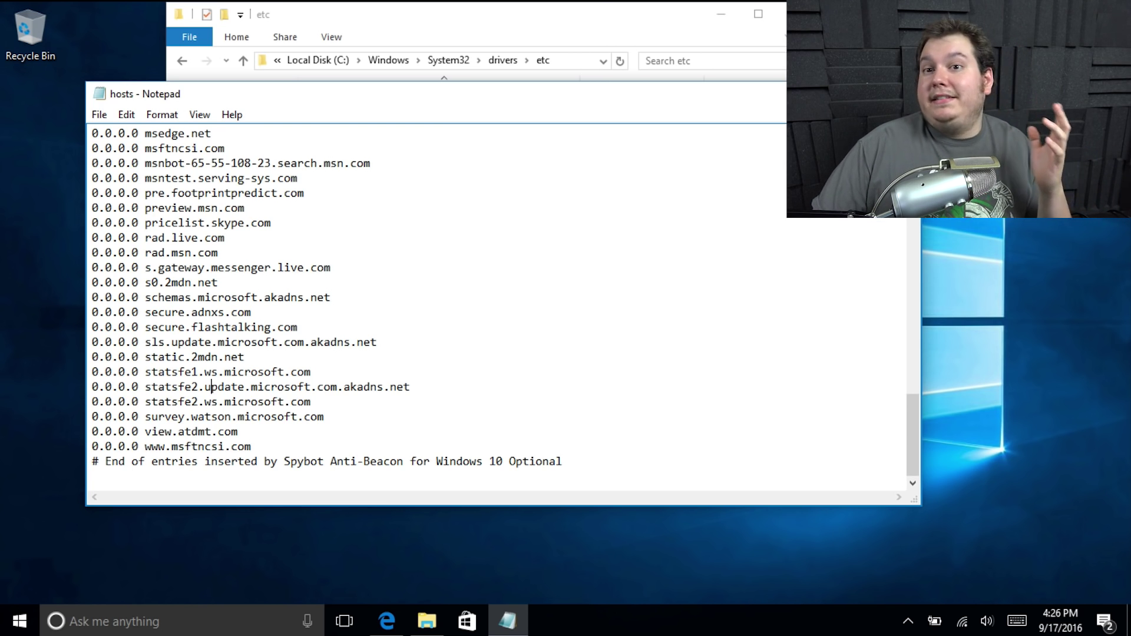
pyautogui.hotkey('alt', 'F4')
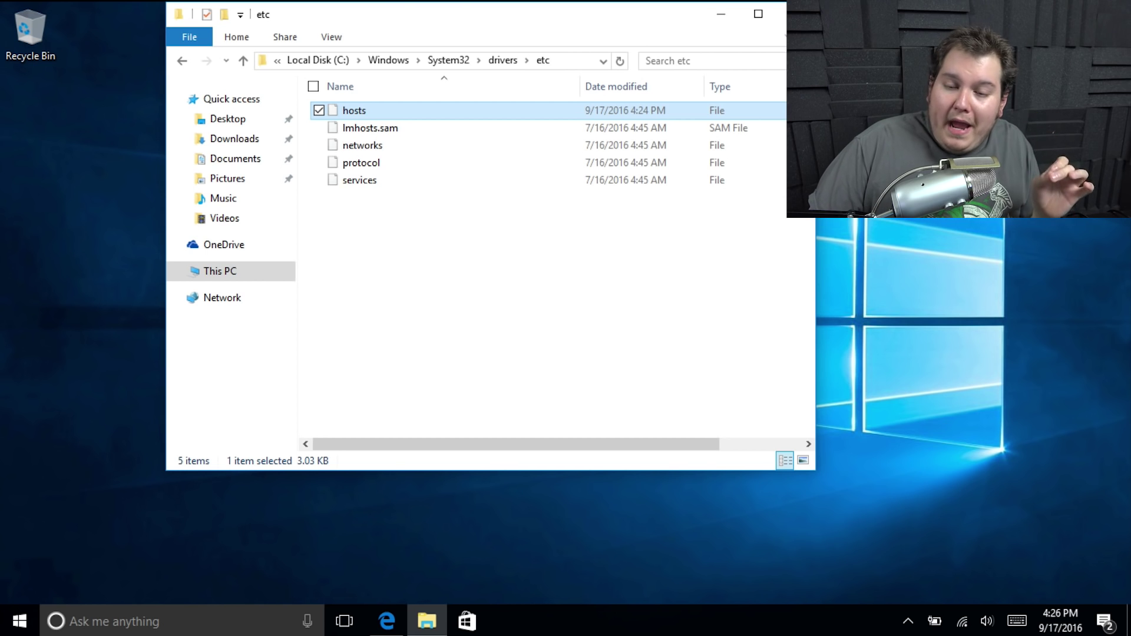
pyautogui.click(792, 13)
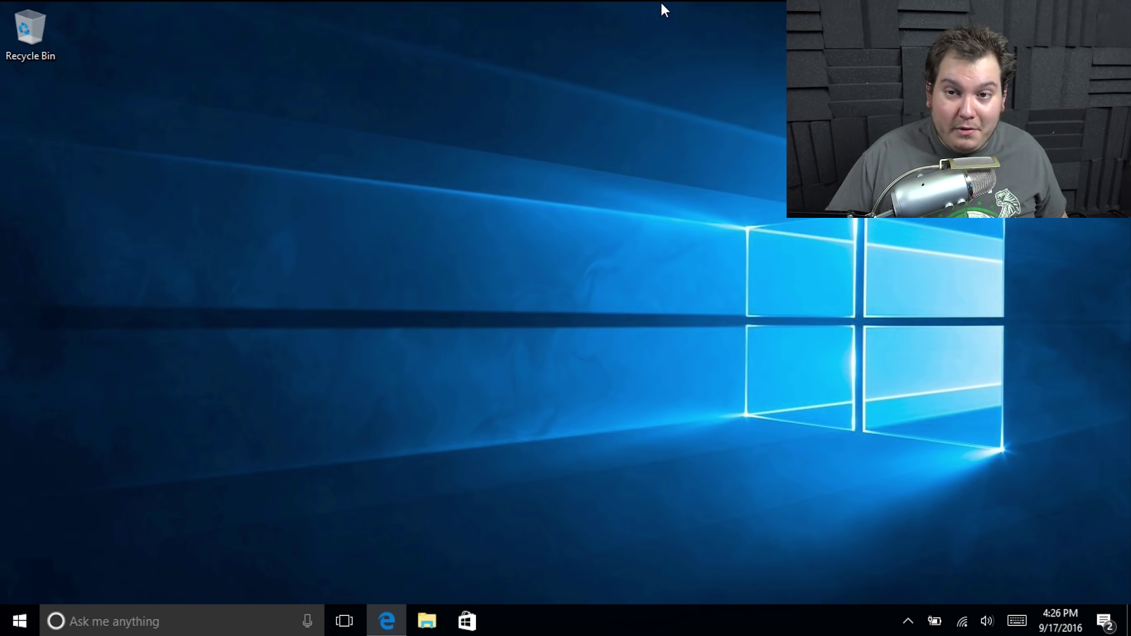
# Open Privacy settings by searching 'pri', then turn off language-list access and other-devices app opening
pyautogui.press('super')
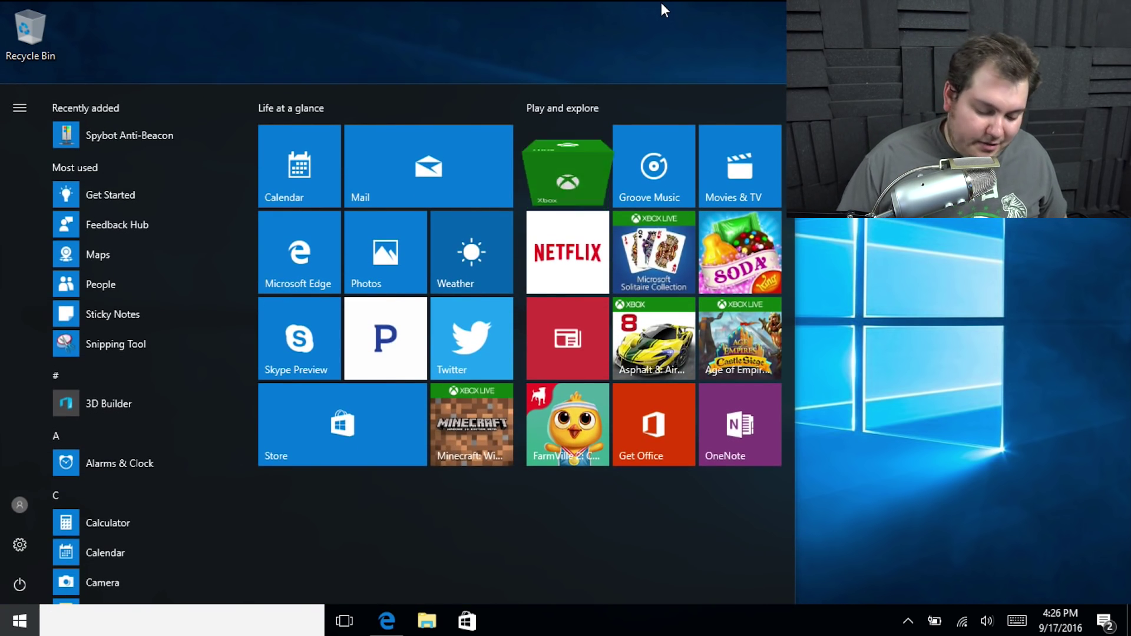
pyautogui.write('pri')
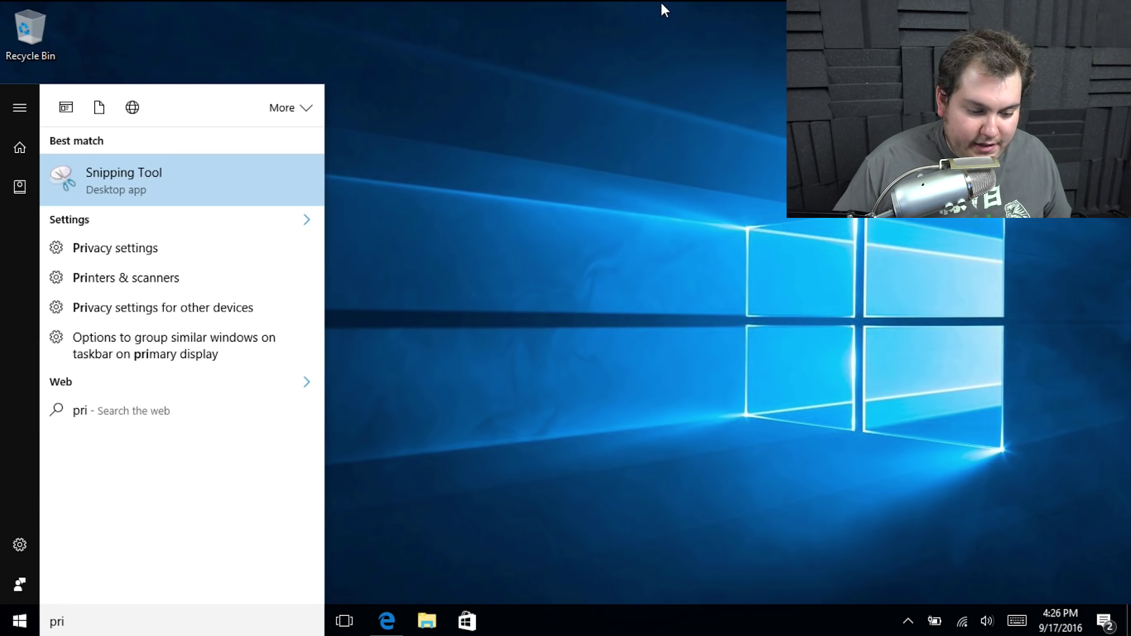
pyautogui.press('Down')
pyautogui.press('Down')
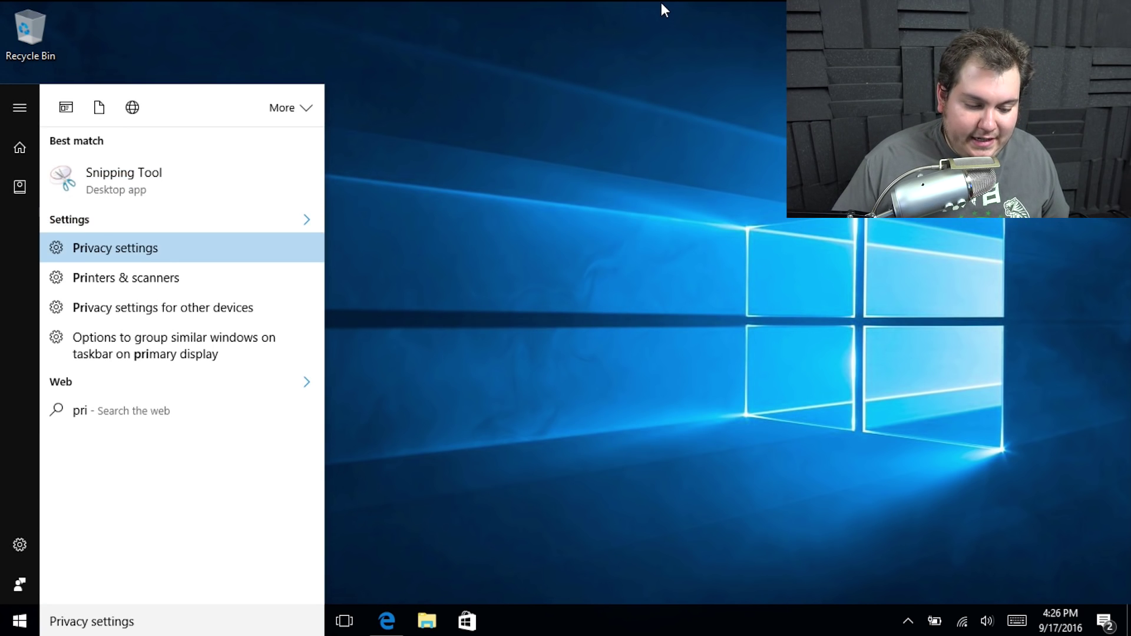
pyautogui.press('Return')
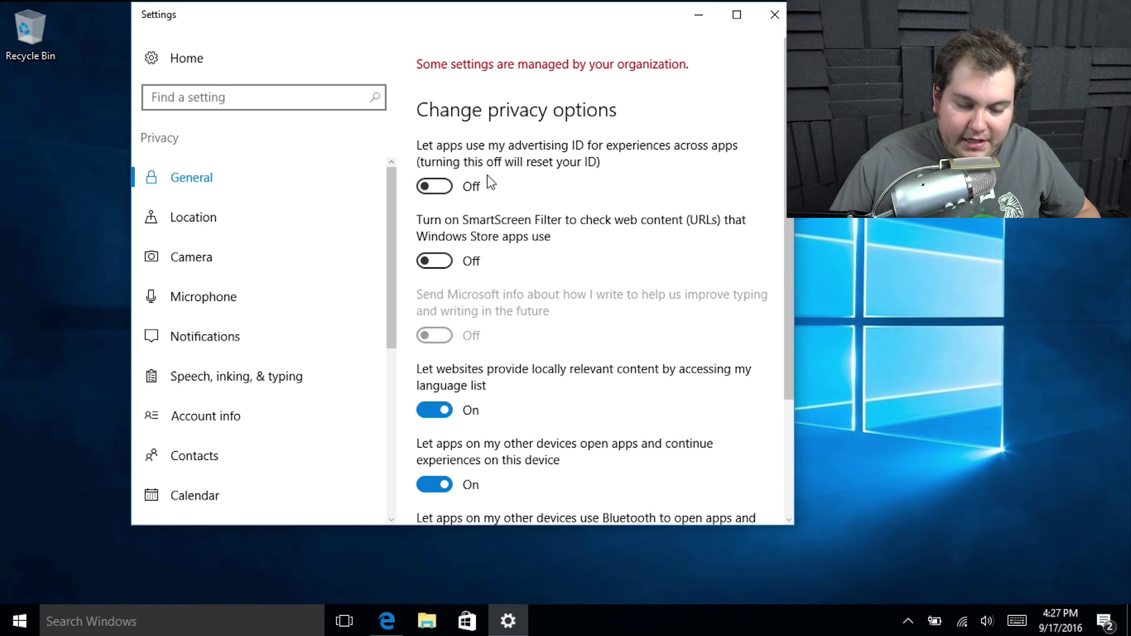
pyautogui.scroll(-3, 580, 227)
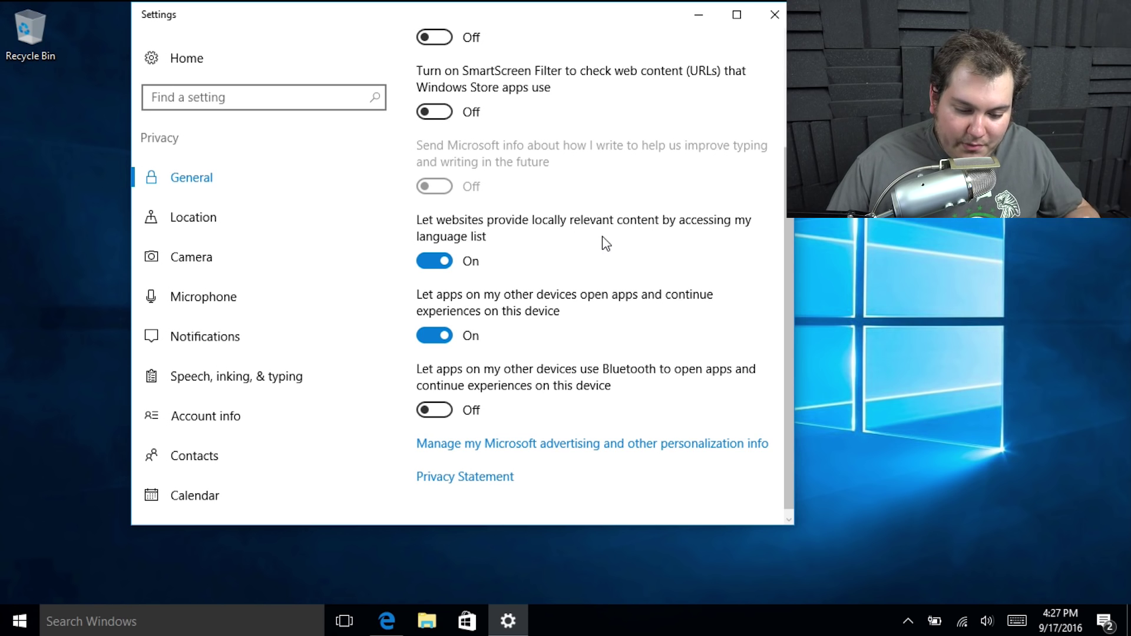
pyautogui.click(434, 261)
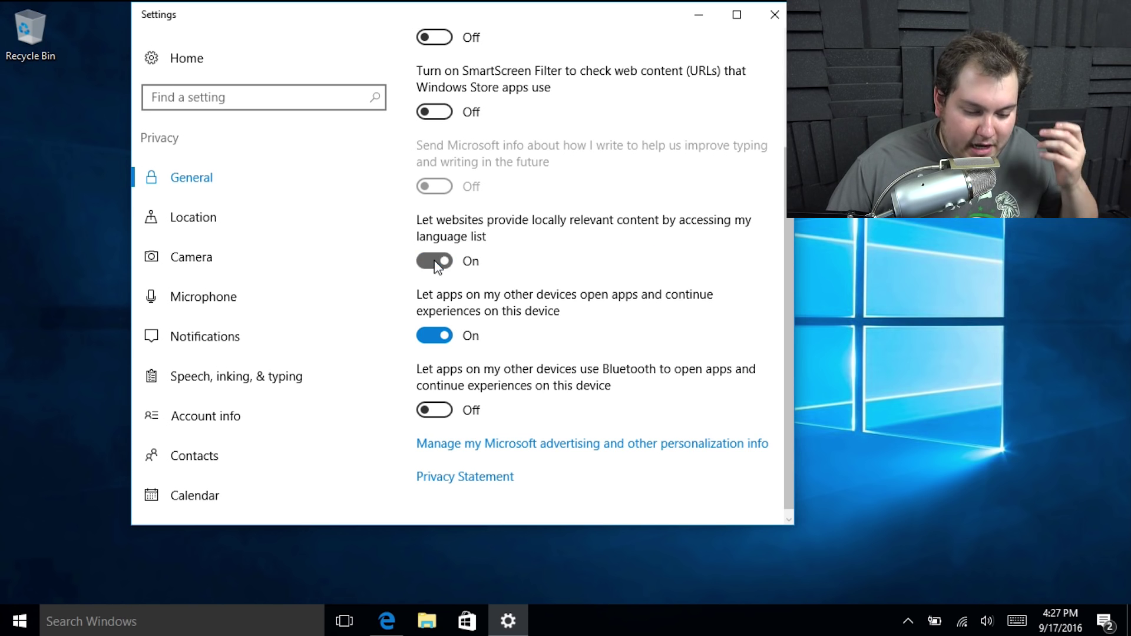
pyautogui.scroll(-1, 499, 323)
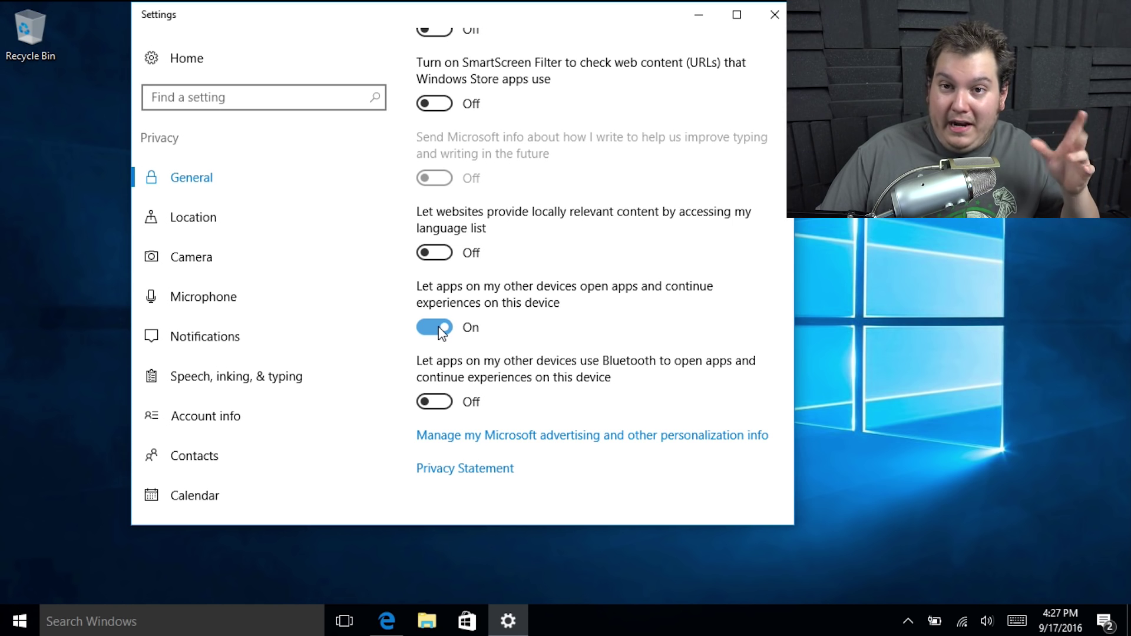
pyautogui.click(441, 332)
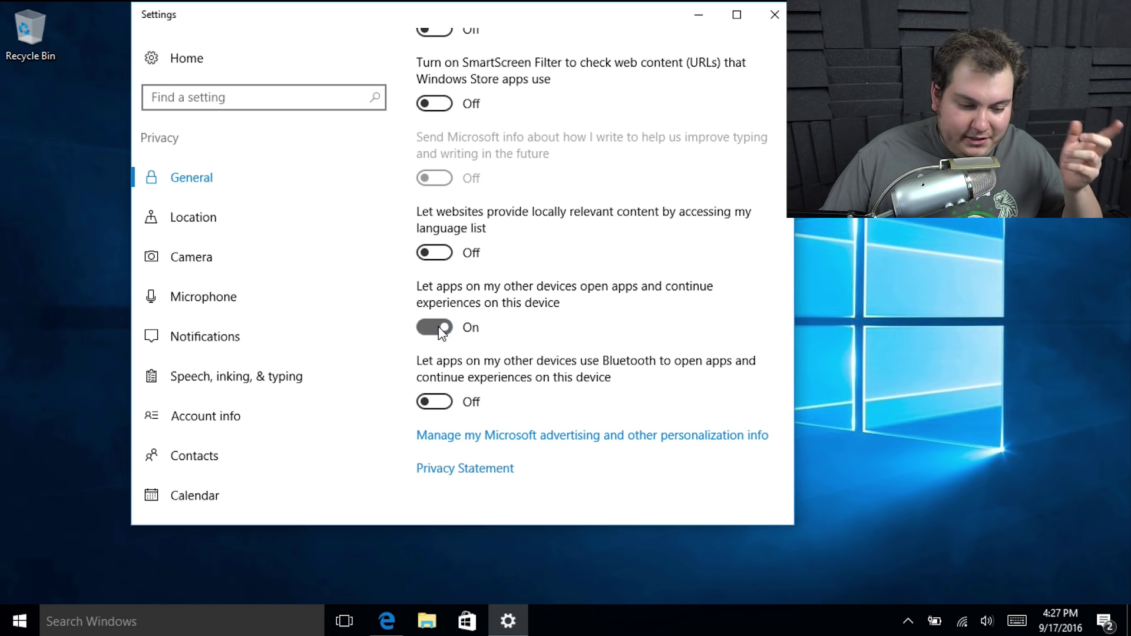
# Turn off 'Let apps use my camera' on the Camera privacy page
pyautogui.click(192, 221)
pyautogui.scroll(-10, 561, 273)
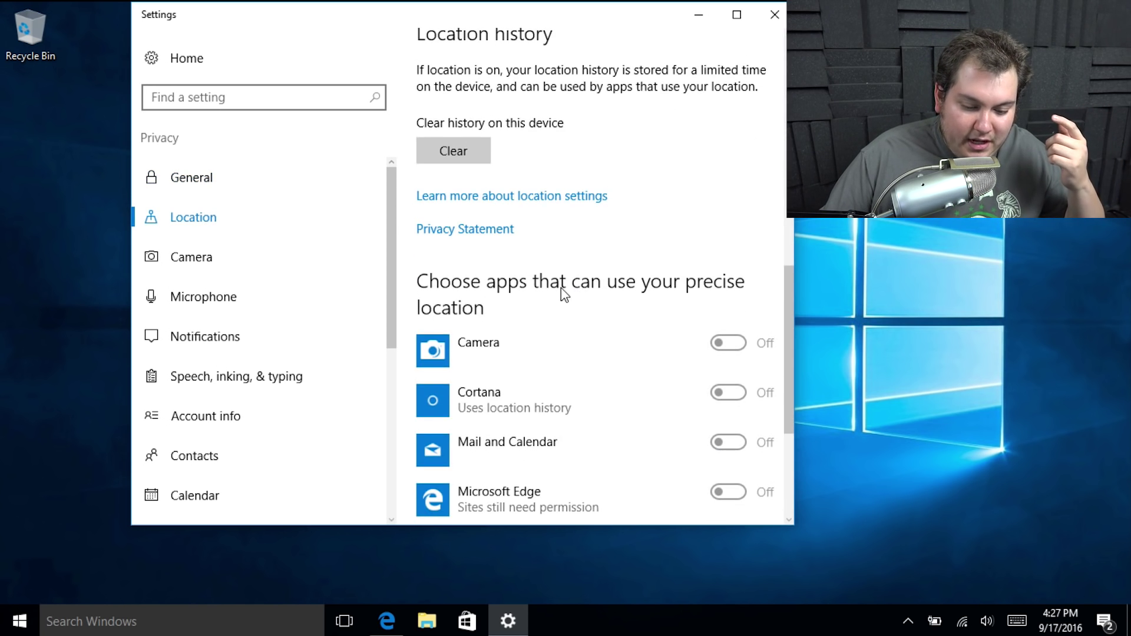
pyautogui.scroll(-2, 583, 275)
pyautogui.scroll(12, 581, 294)
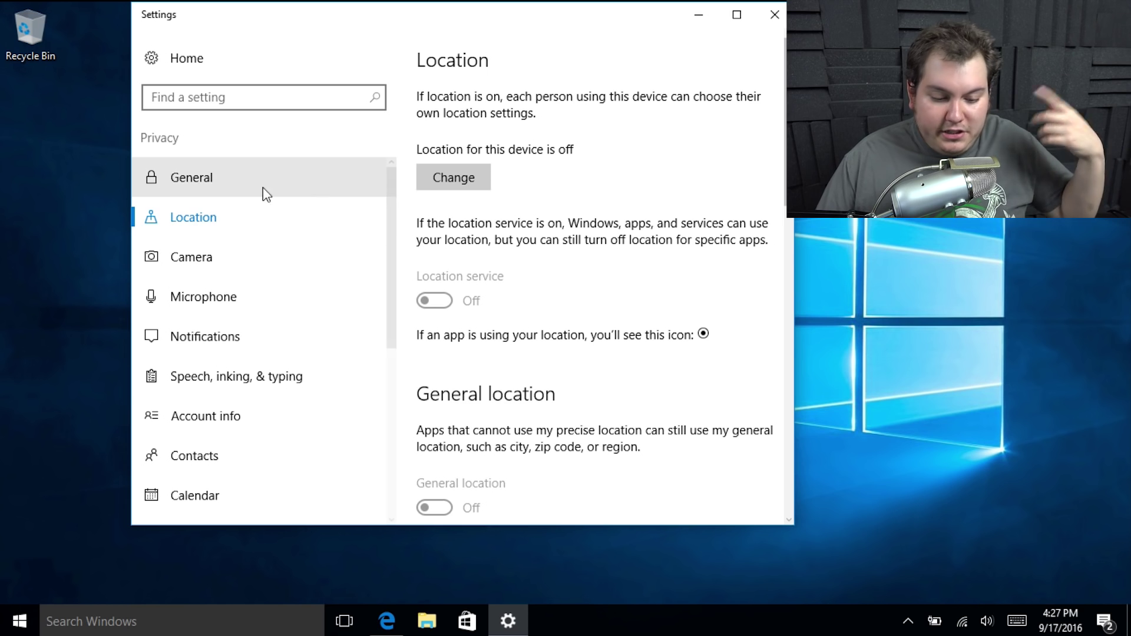
pyautogui.scroll(-5, 448, 288)
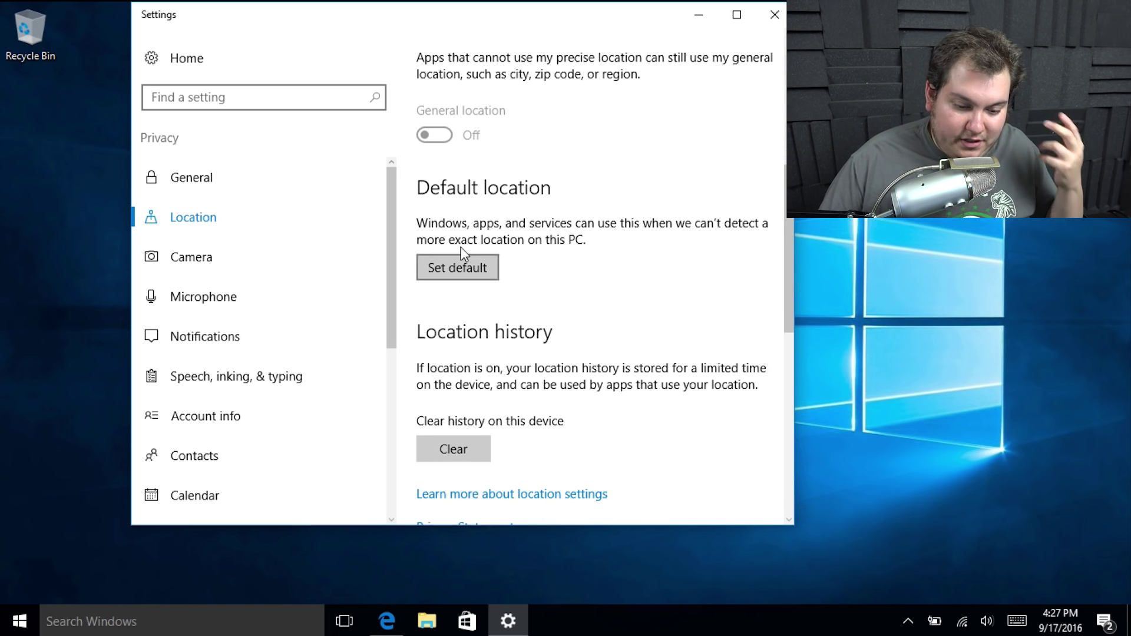
pyautogui.scroll(-6, 439, 128)
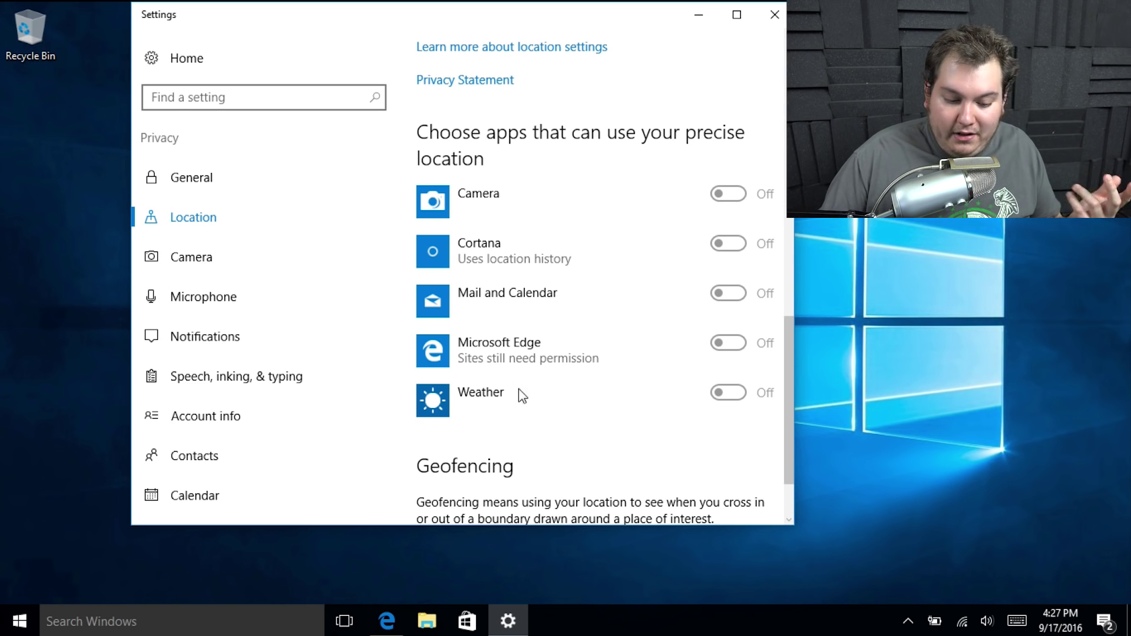
pyautogui.click(228, 258)
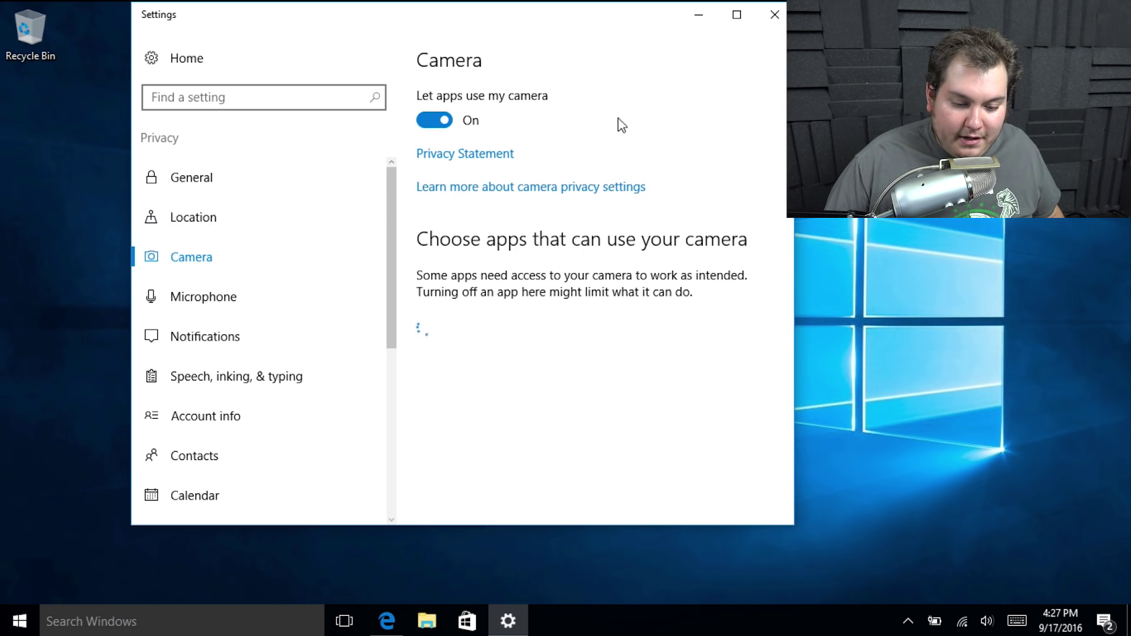
pyautogui.click(434, 121)
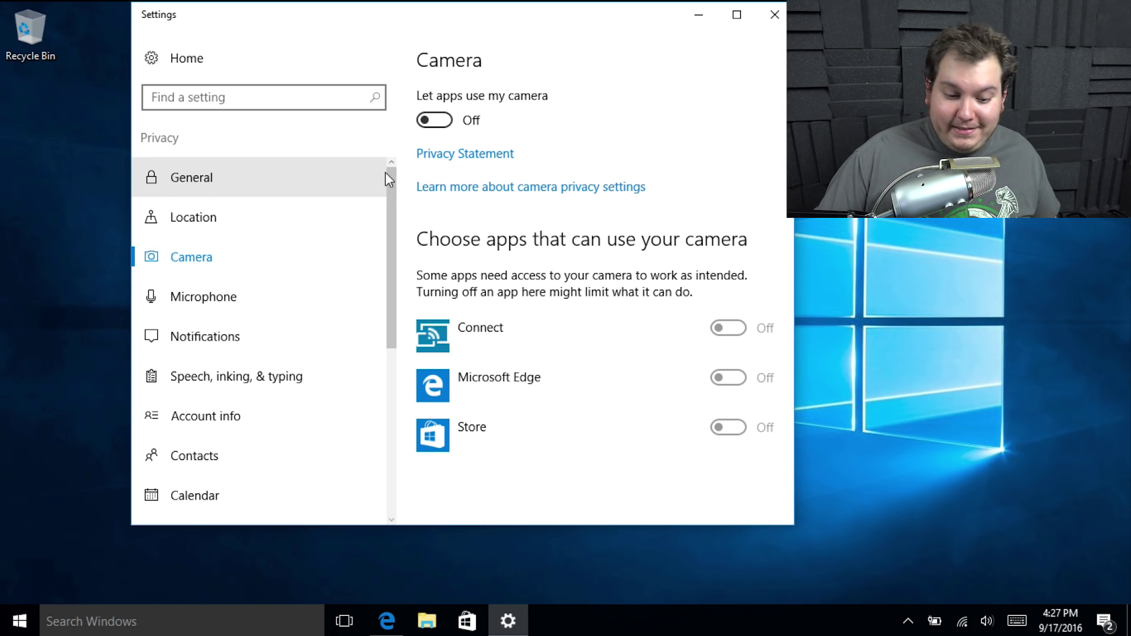
# Turn off app microphone access and bring up the Notifications privacy page
pyautogui.click(249, 307)
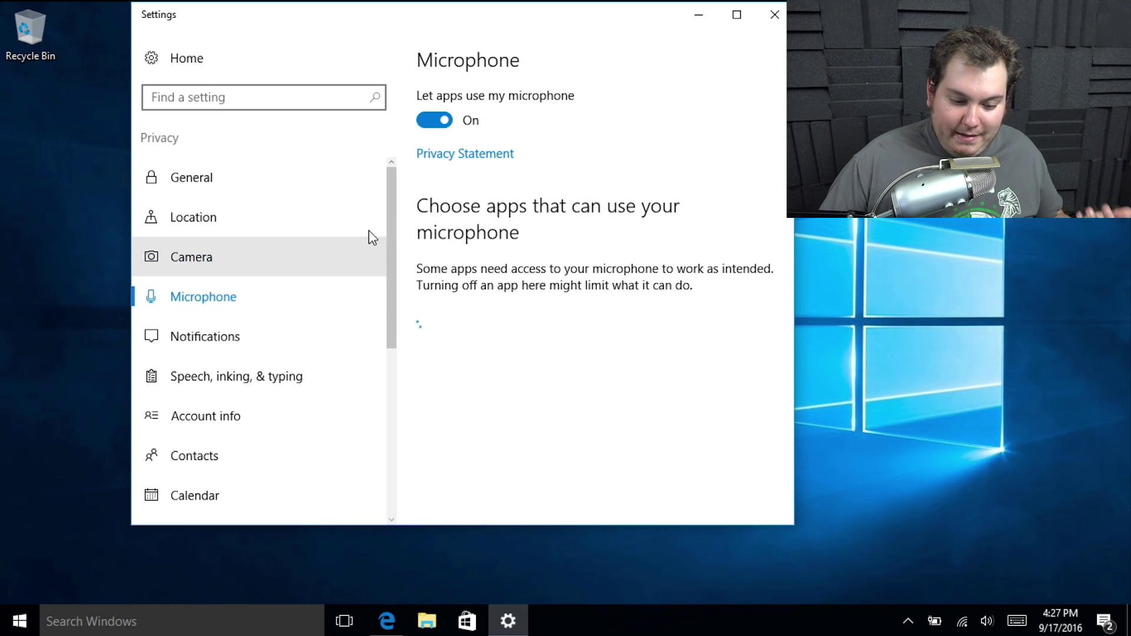
pyautogui.click(438, 121)
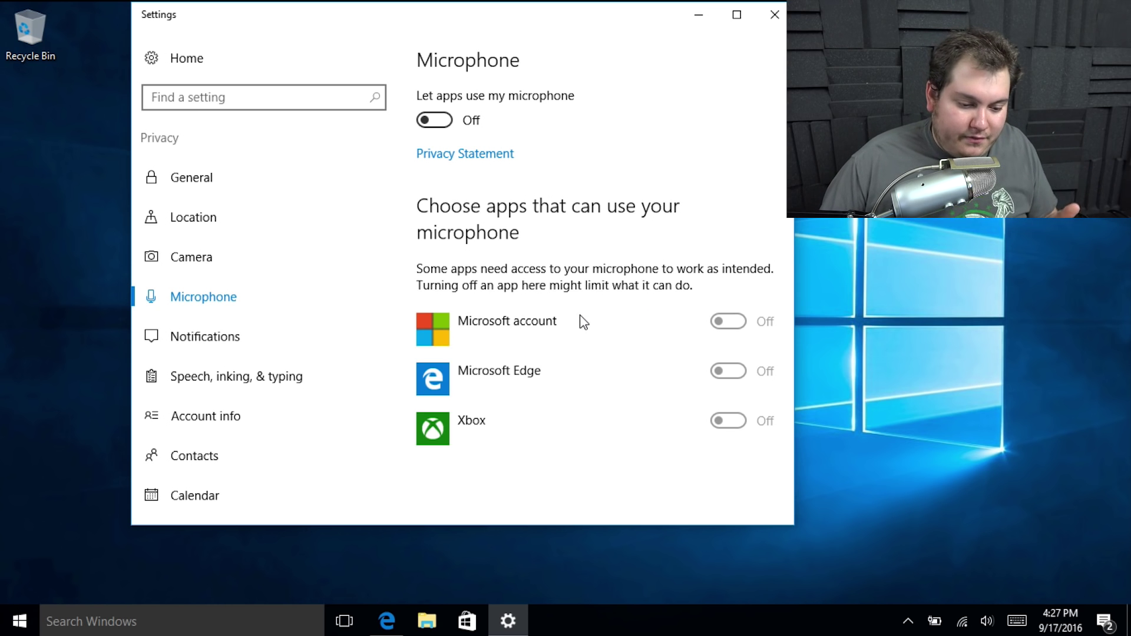
pyautogui.click(280, 353)
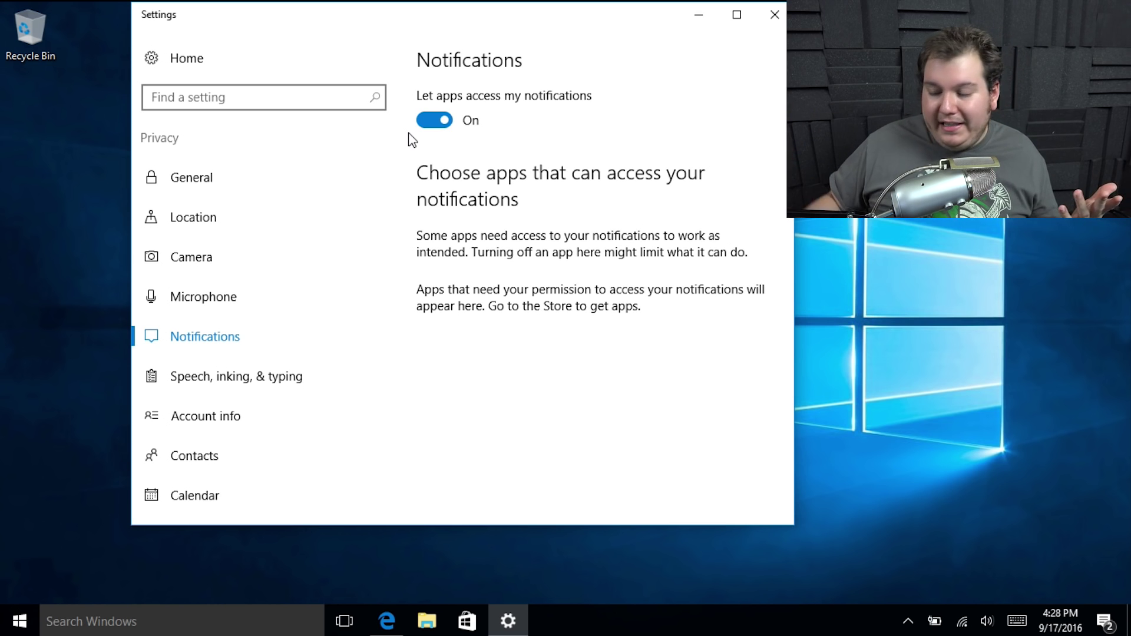
# Go to the Speech, inking, & typing privacy page
pyautogui.click(236, 380)
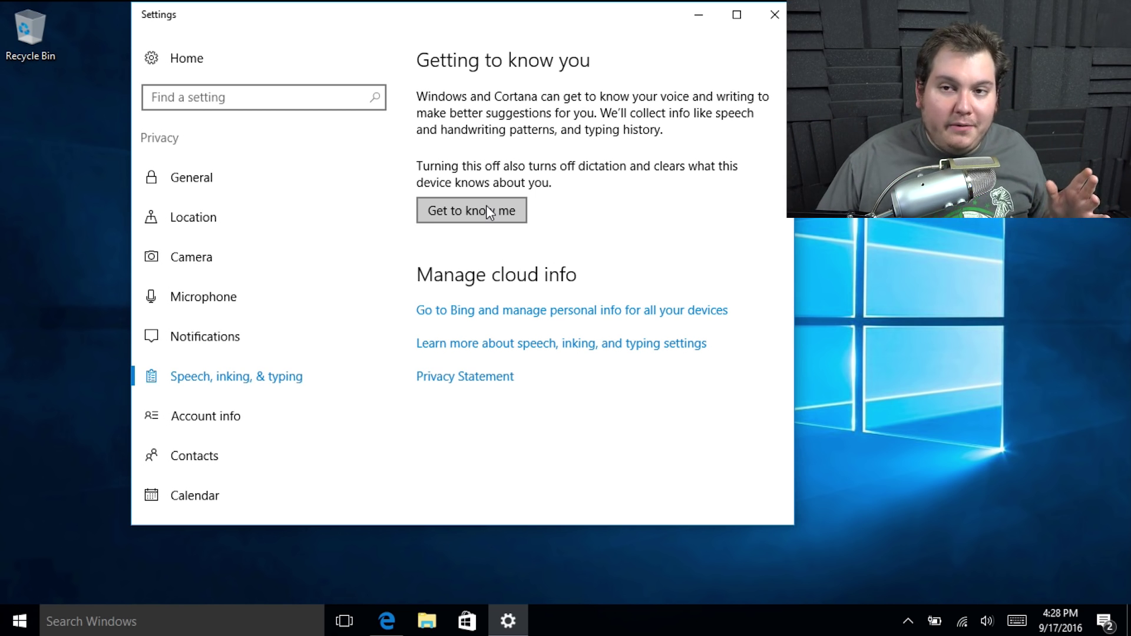
# Turn off app access to account info, contacts, calendar, call history and email
pyautogui.click(250, 418)
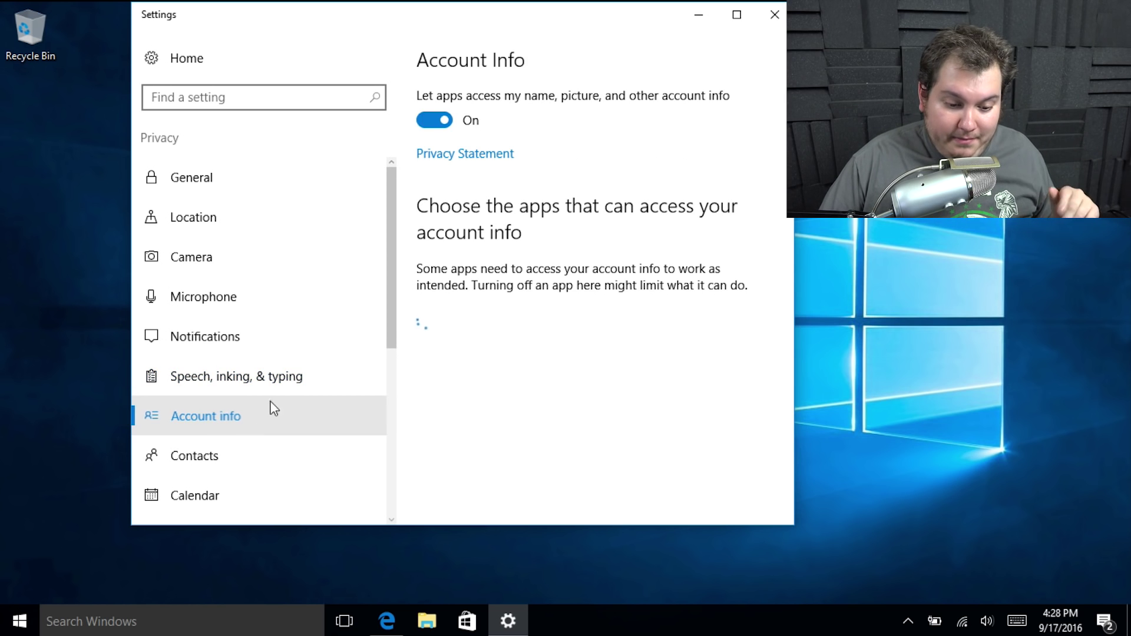
pyautogui.click(435, 119)
pyautogui.scroll(-3, 230, 254)
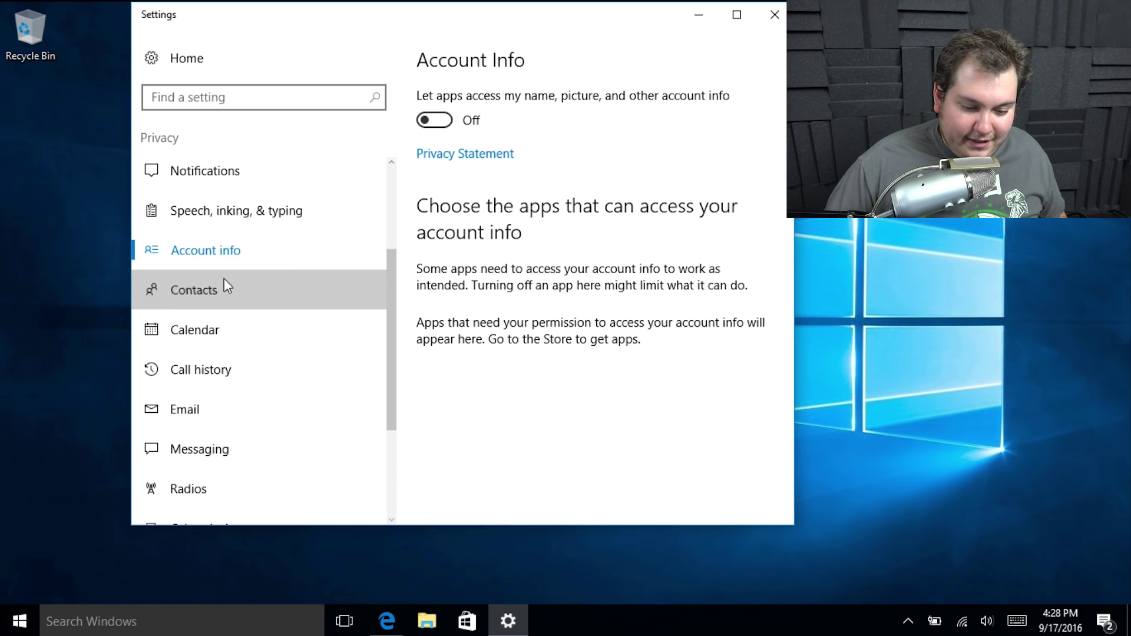
pyautogui.click(224, 285)
pyautogui.click(436, 120)
pyautogui.click(294, 327)
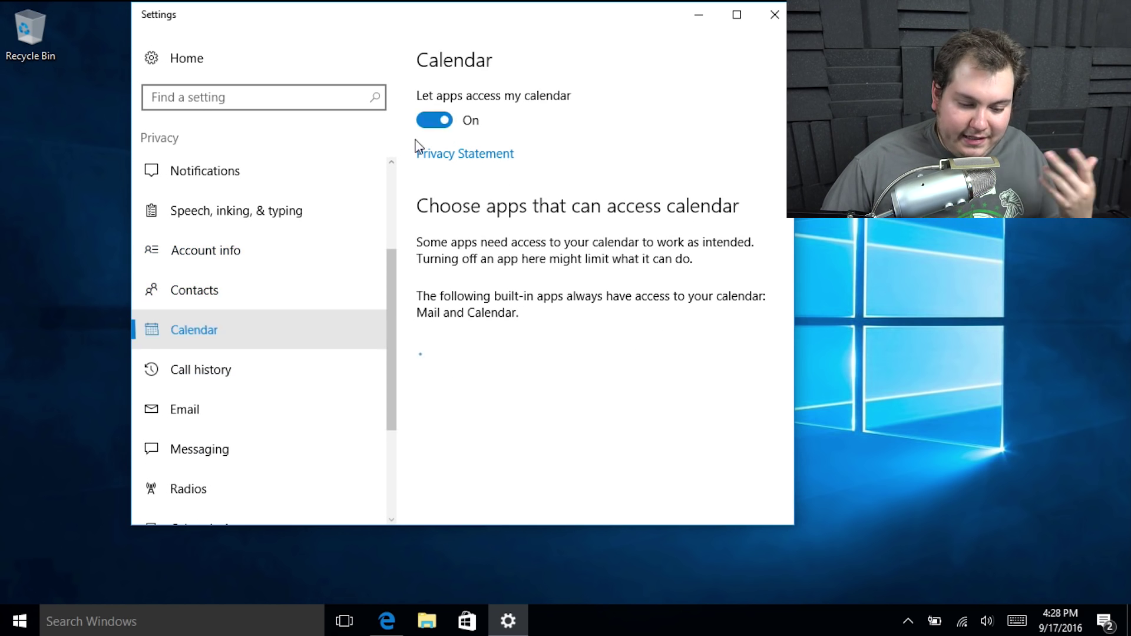
pyautogui.click(433, 118)
pyautogui.click(252, 377)
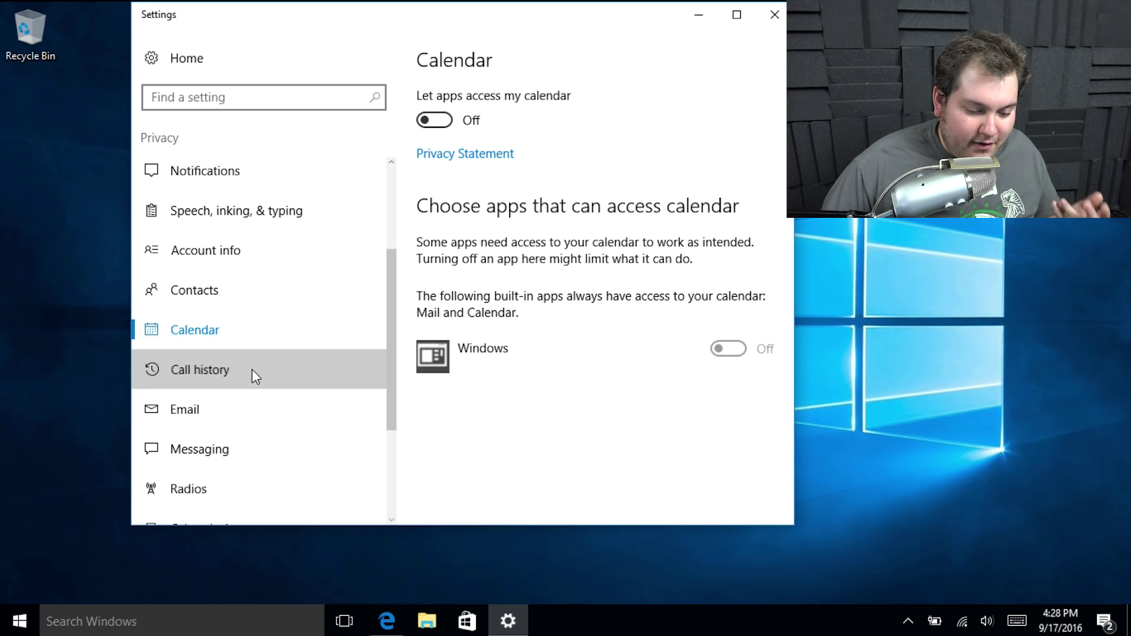
pyautogui.click(436, 120)
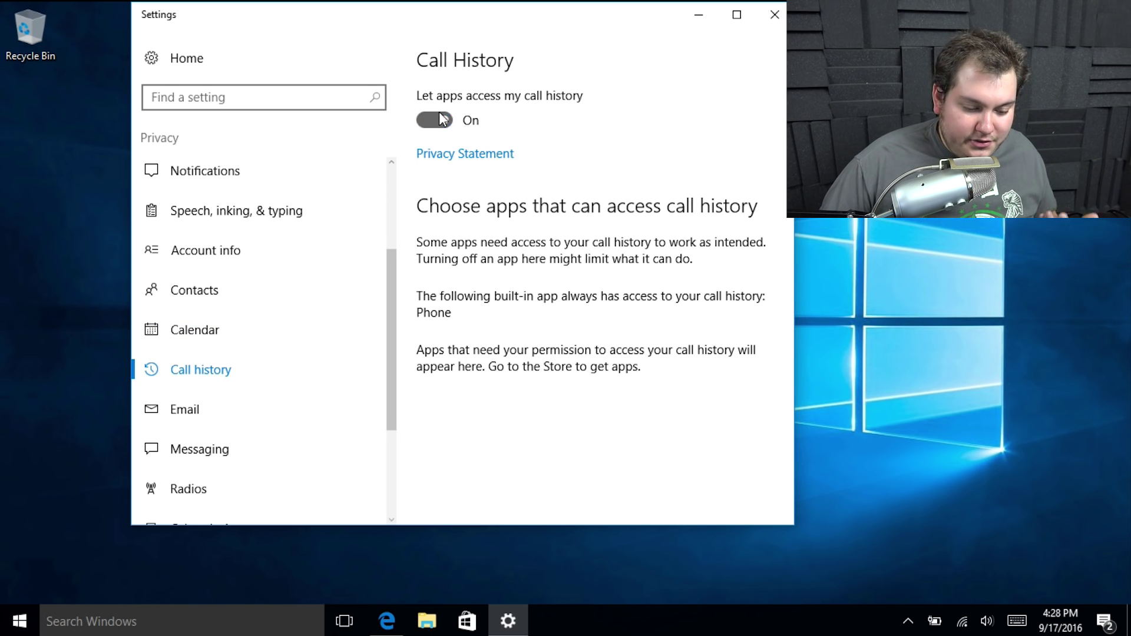
pyautogui.click(225, 418)
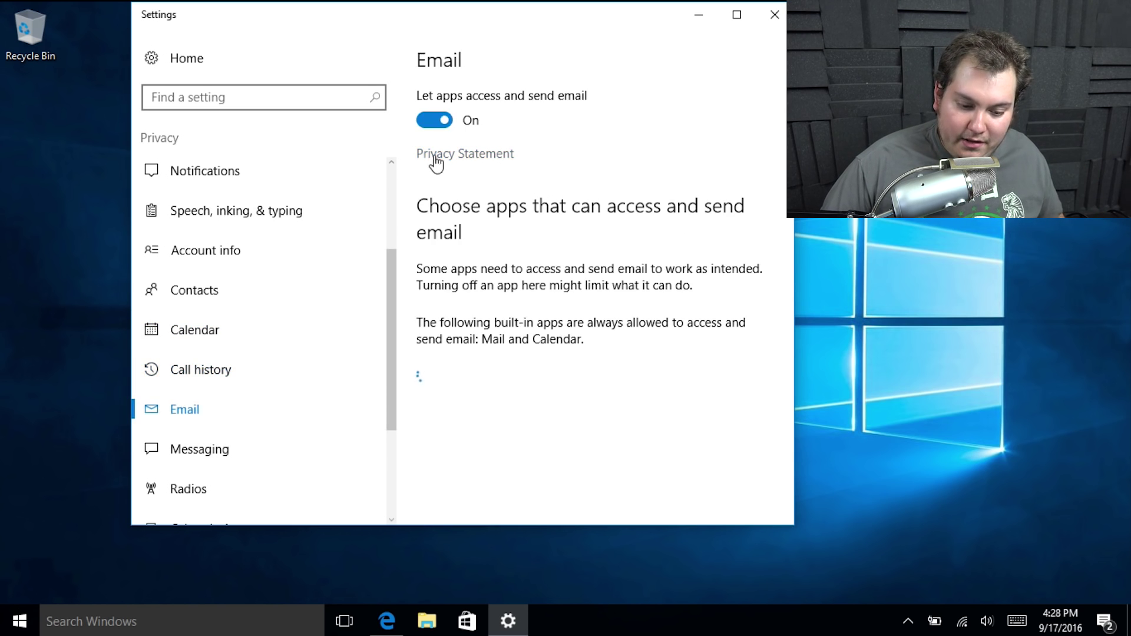
pyautogui.click(434, 121)
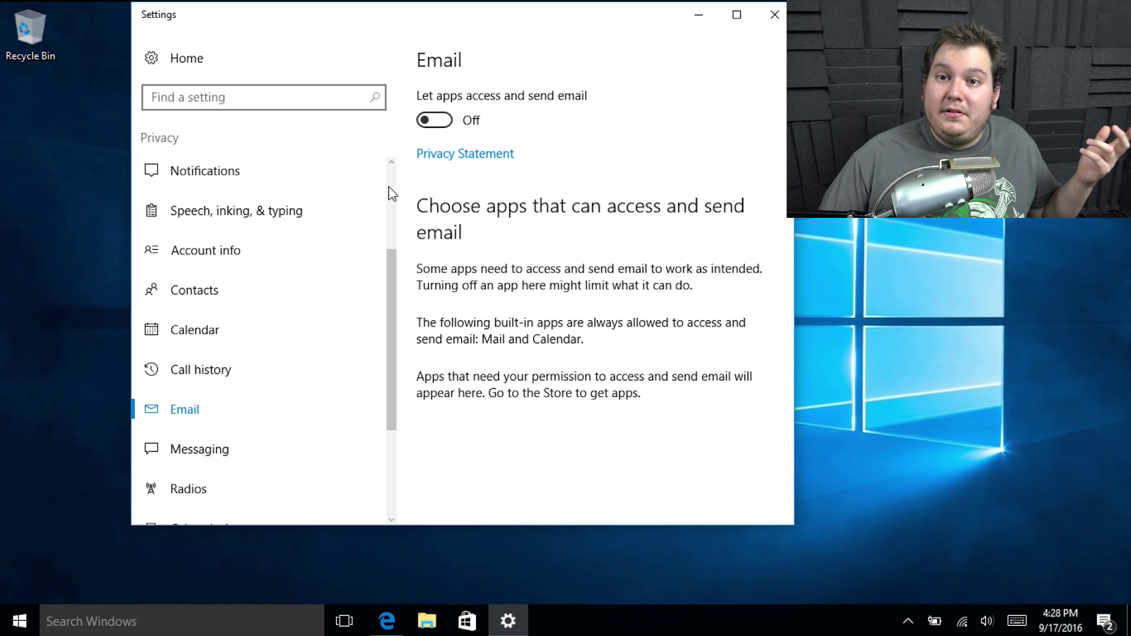
# Turn off app access to messaging, radios and syncing with other devices
pyautogui.click(195, 451)
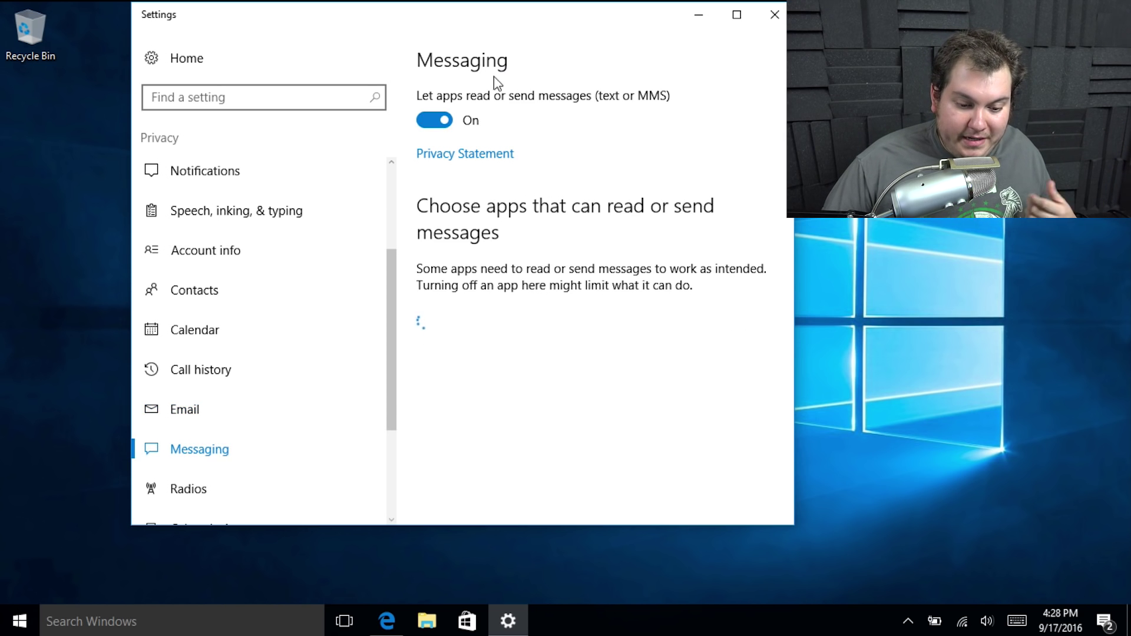
pyautogui.click(434, 120)
pyautogui.scroll(-1, 259, 162)
pyautogui.scroll(-3, 259, 158)
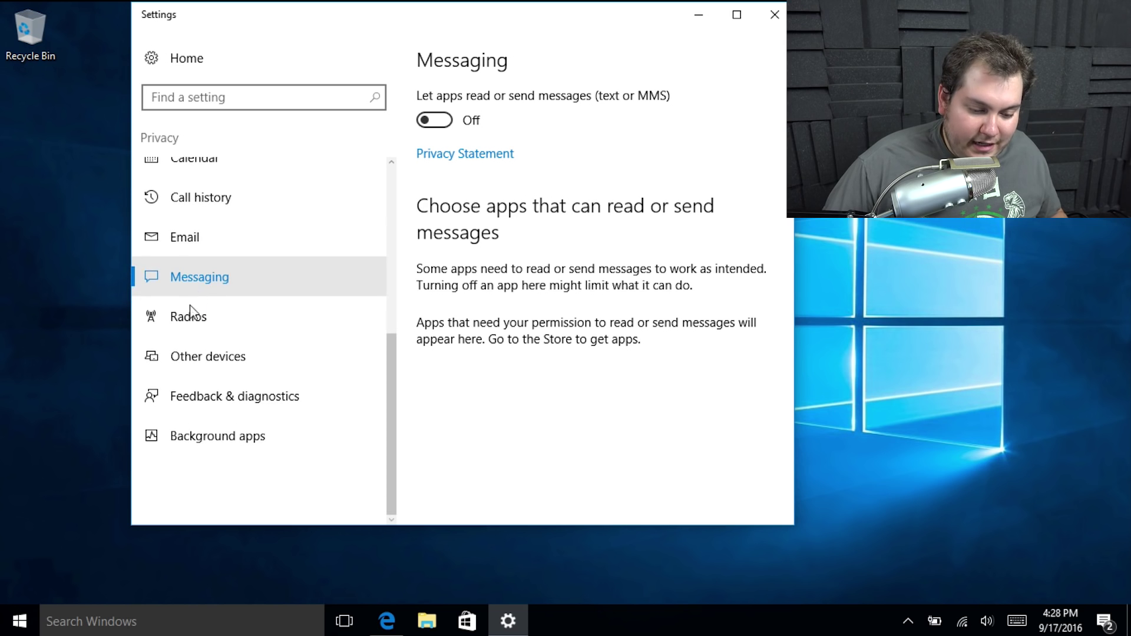
pyautogui.click(190, 309)
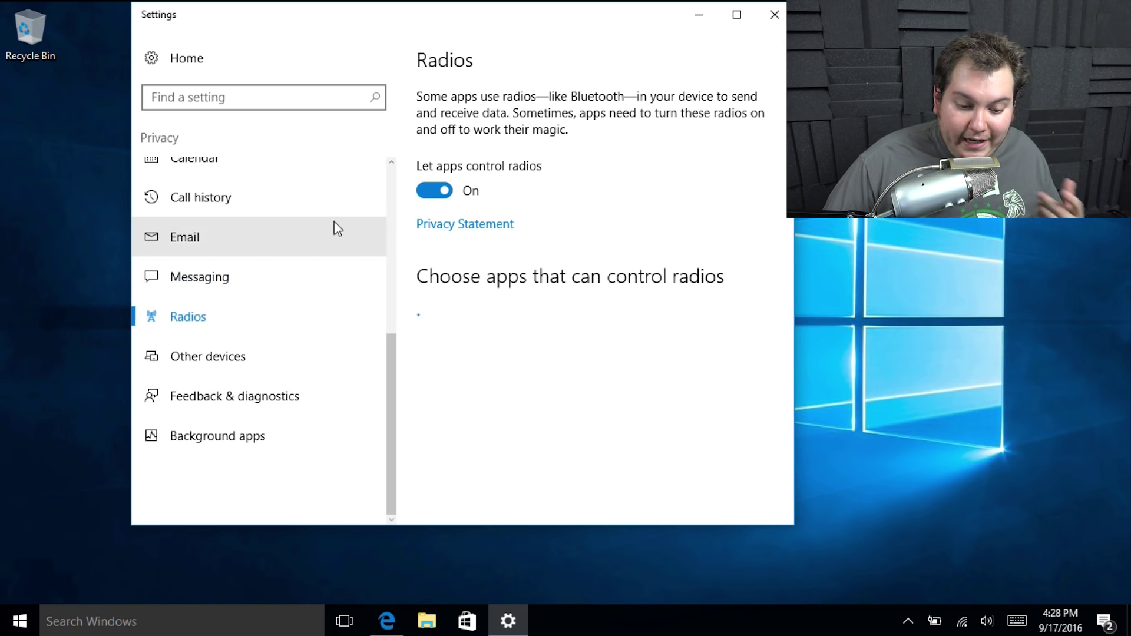
pyautogui.click(439, 191)
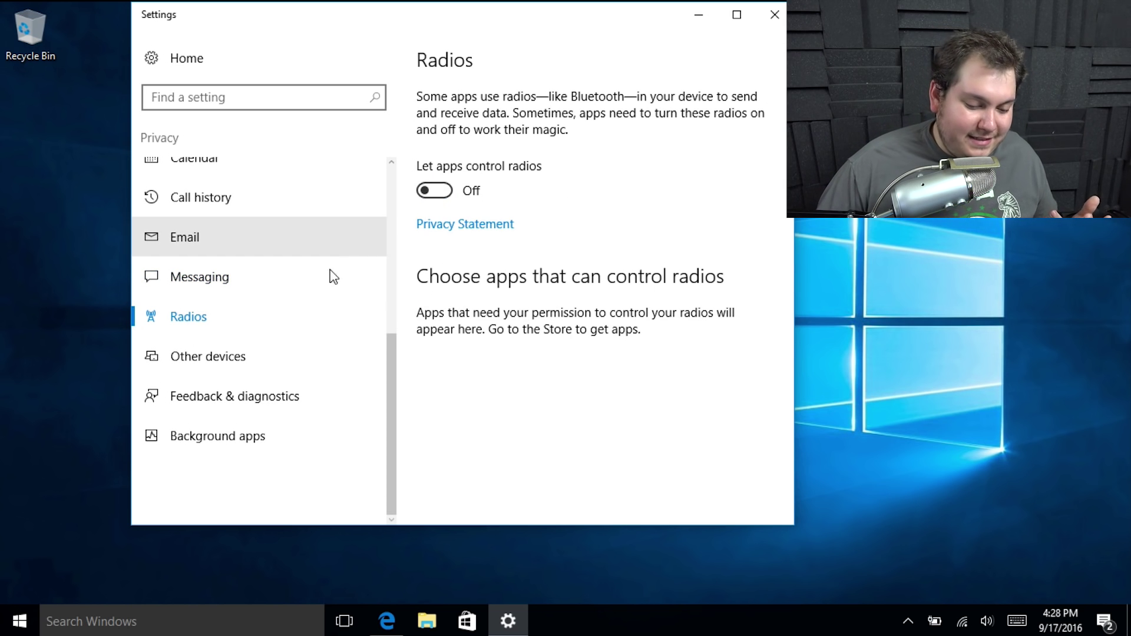
pyautogui.click(256, 358)
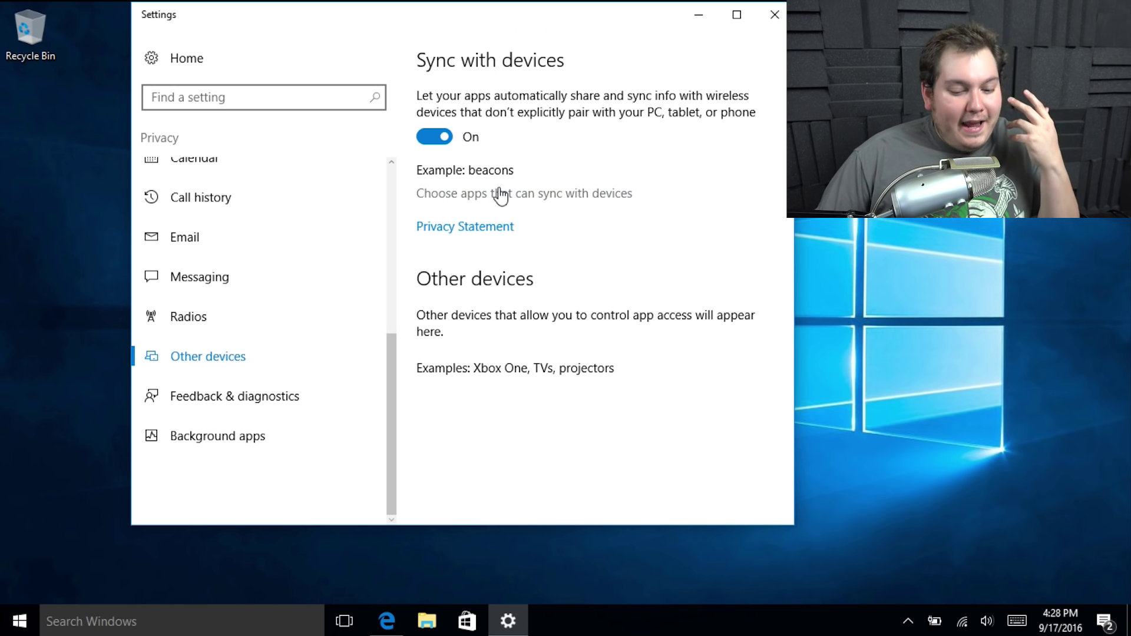
pyautogui.click(436, 137)
# Set feedback frequency to Never in Feedback & diagnostics
pyautogui.click(241, 396)
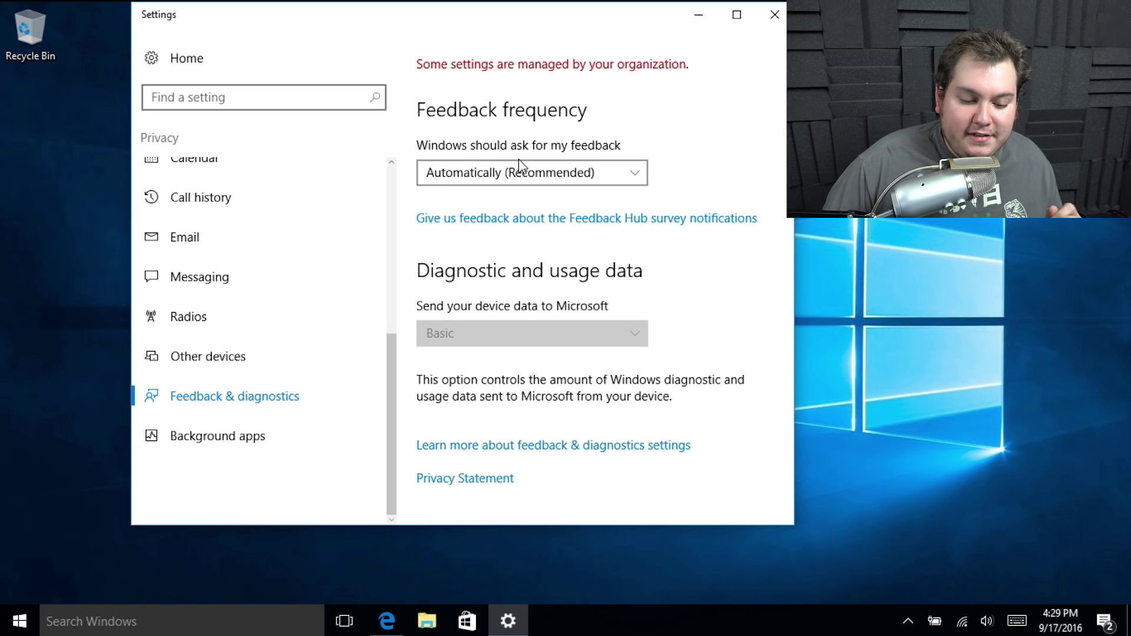
pyautogui.click(603, 177)
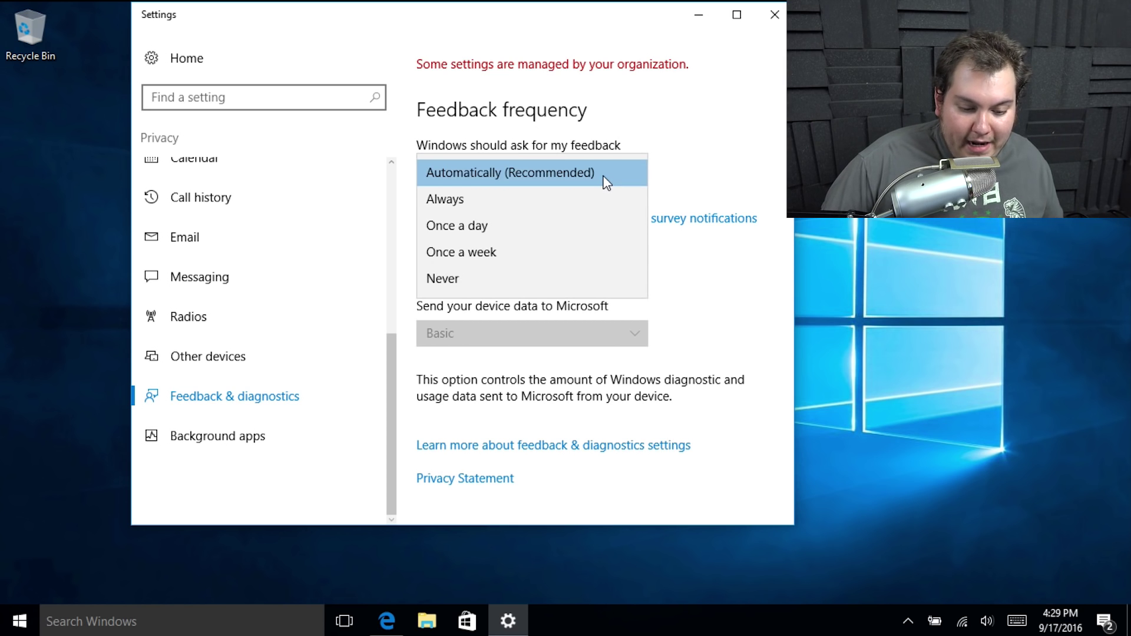
pyautogui.click(496, 280)
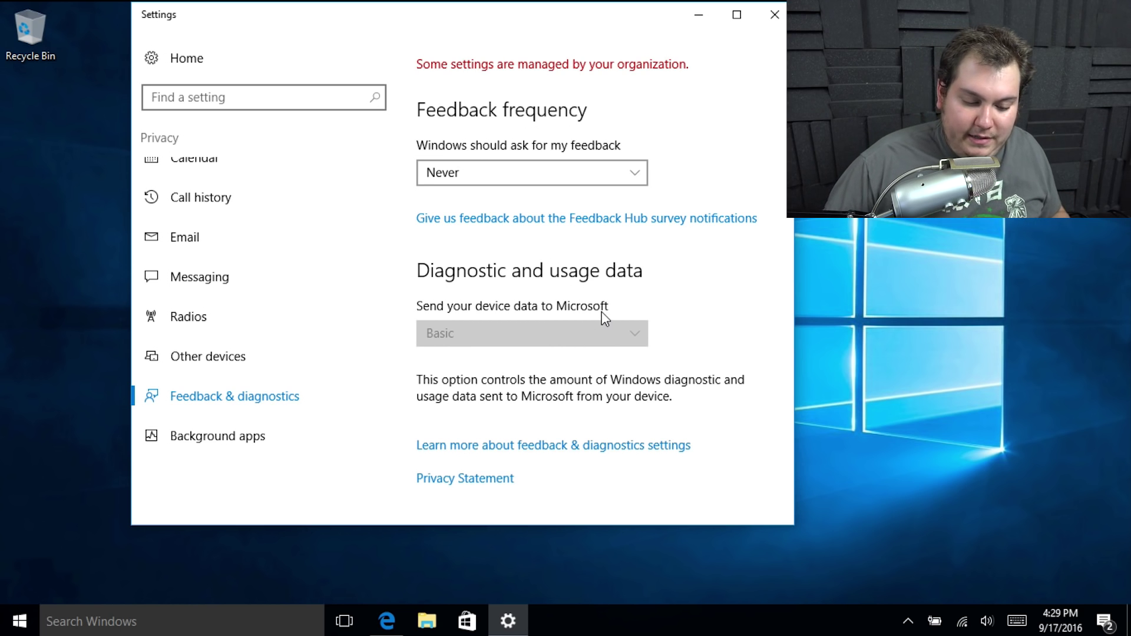
# Turn off background running for Calendar, Camera, Connect, Contact Support, Feedback Hub and Get Started
pyautogui.click(298, 436)
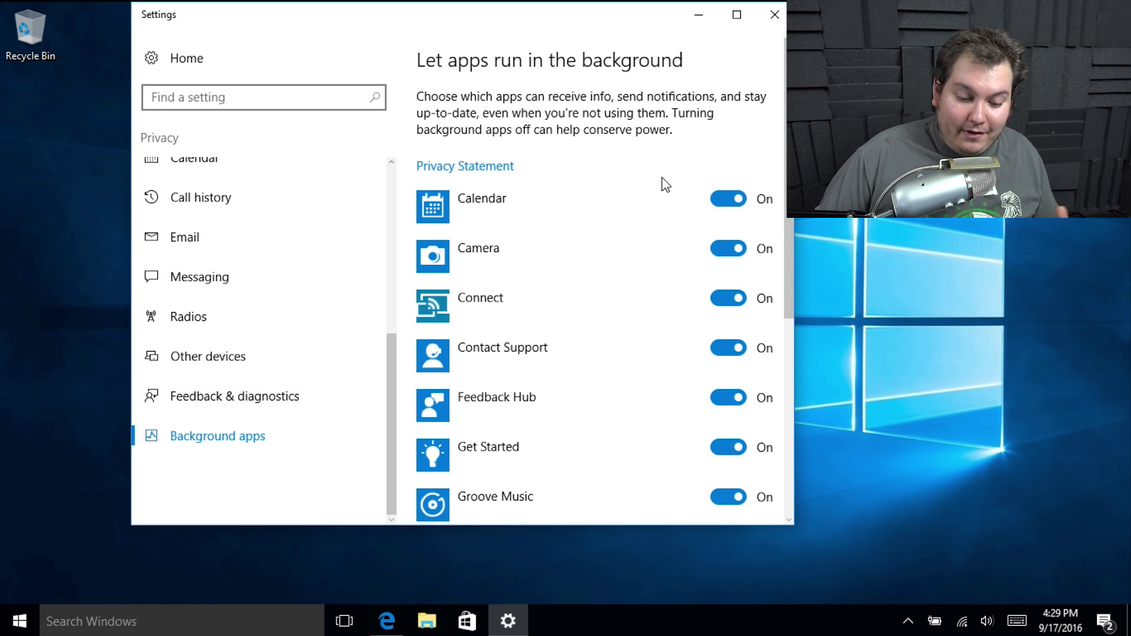
pyautogui.click(733, 198)
pyautogui.click(733, 249)
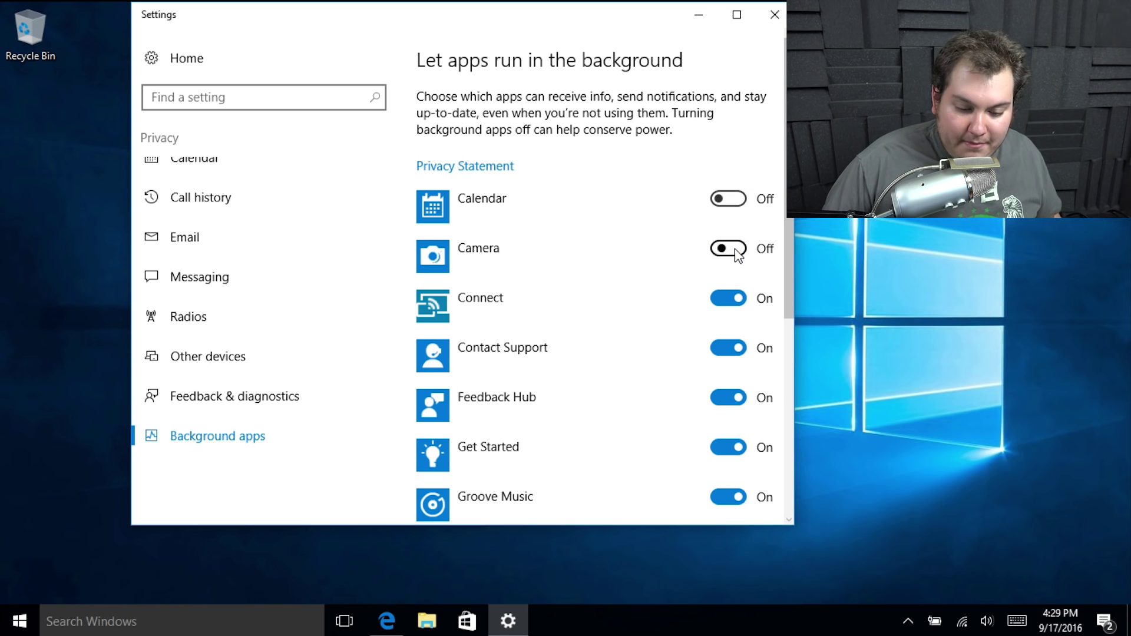
pyautogui.click(734, 301)
pyautogui.click(733, 346)
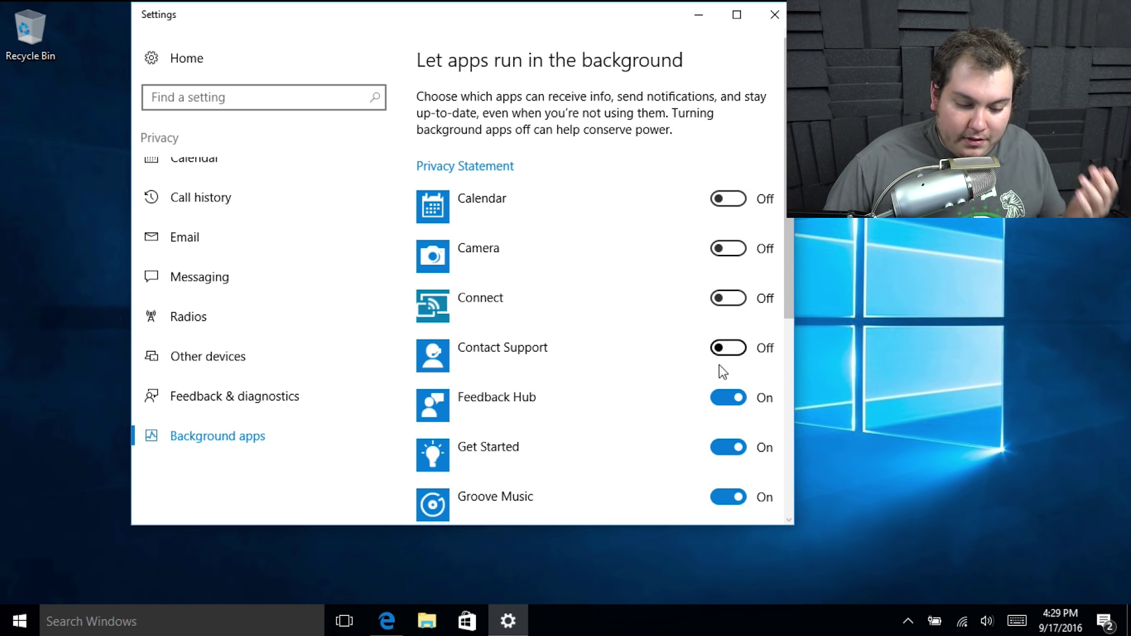
pyautogui.click(728, 397)
pyautogui.click(730, 440)
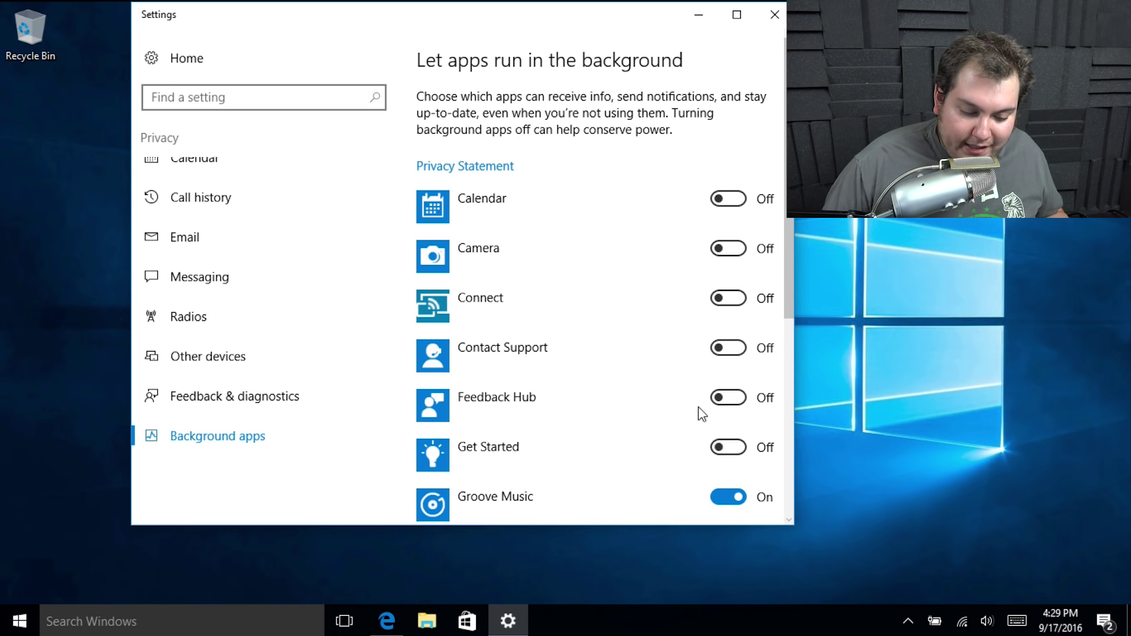
# Turn off background running for Microsoft Edge, Photos, Store, Weather and Xbox
pyautogui.scroll(-4, 699, 411)
pyautogui.click(733, 325)
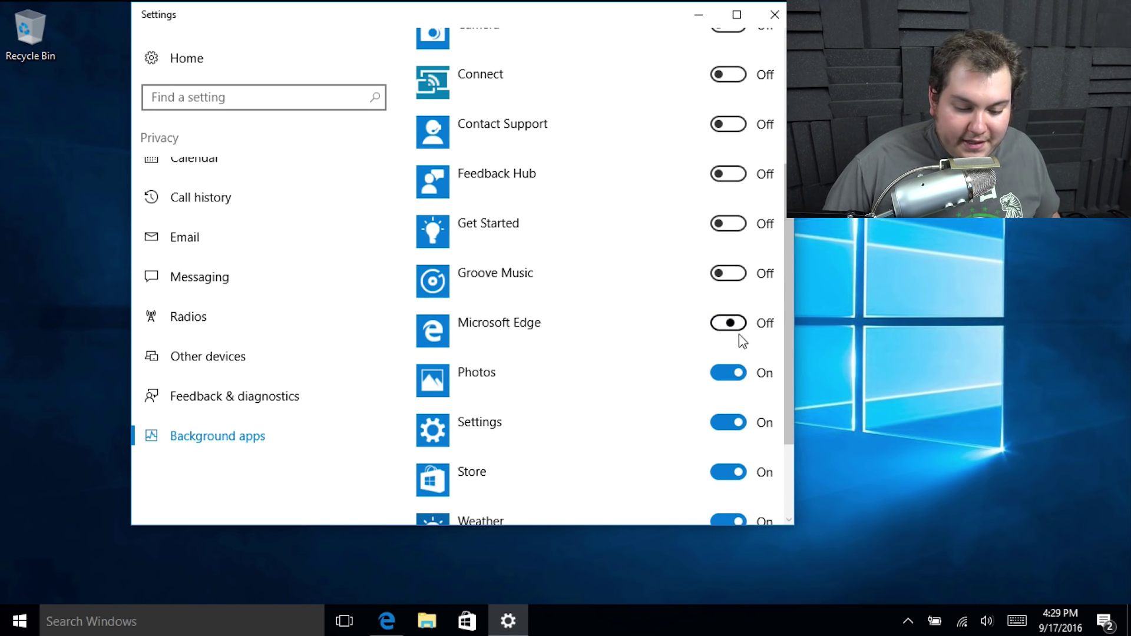
pyautogui.click(727, 375)
pyautogui.scroll(-2, 704, 377)
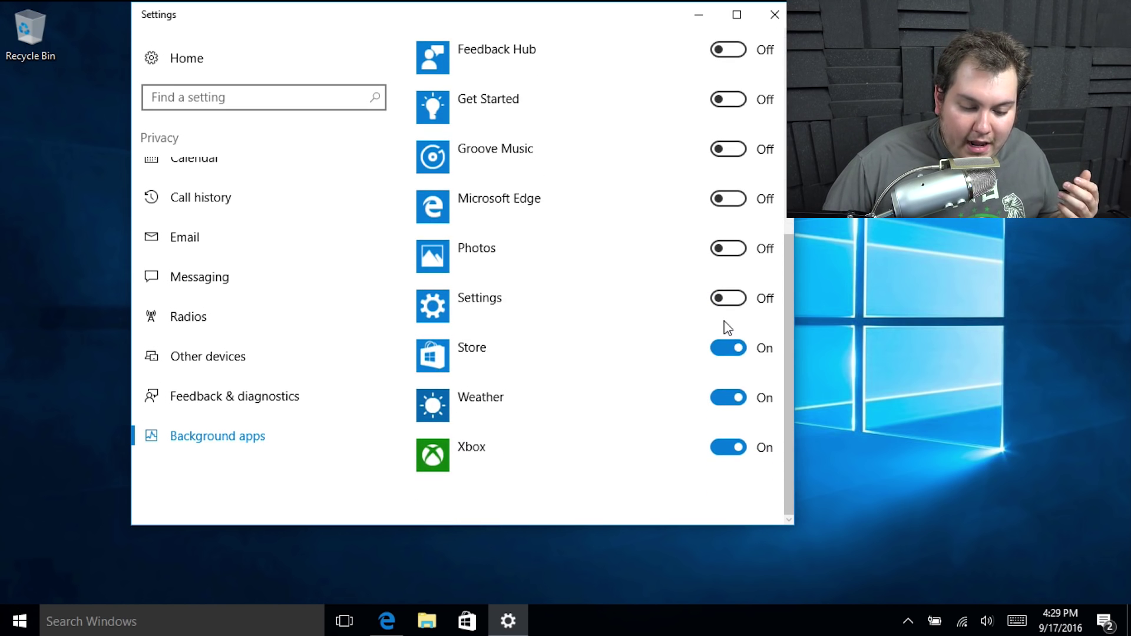
pyautogui.click(728, 349)
pyautogui.click(724, 404)
pyautogui.click(734, 451)
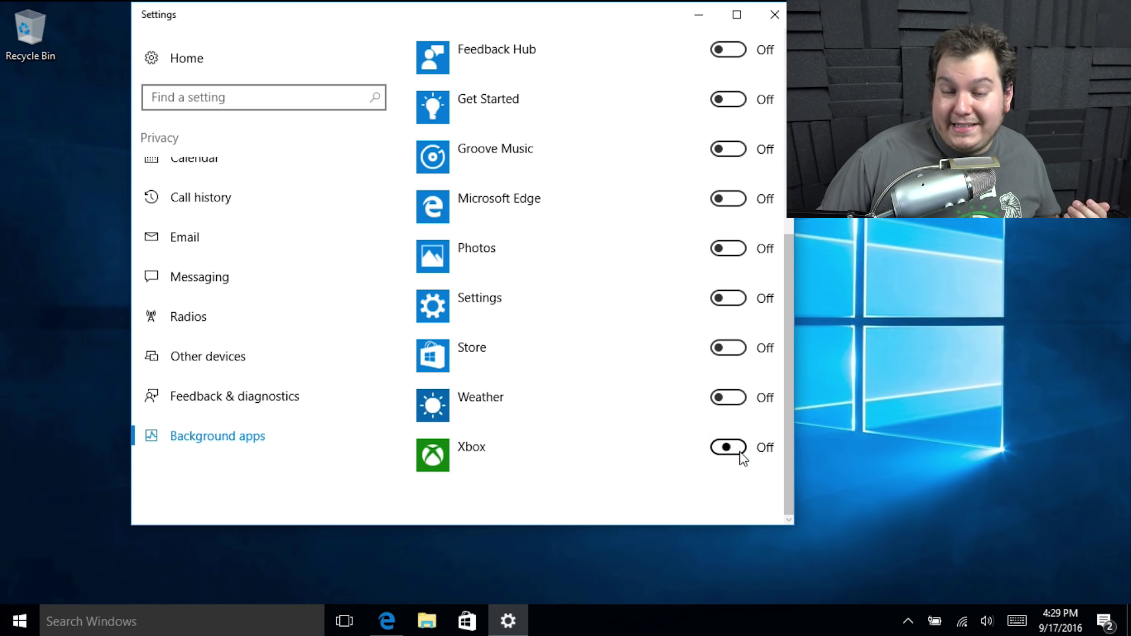
pyautogui.scroll(5, 502, 266)
pyautogui.scroll(4, 271, 142)
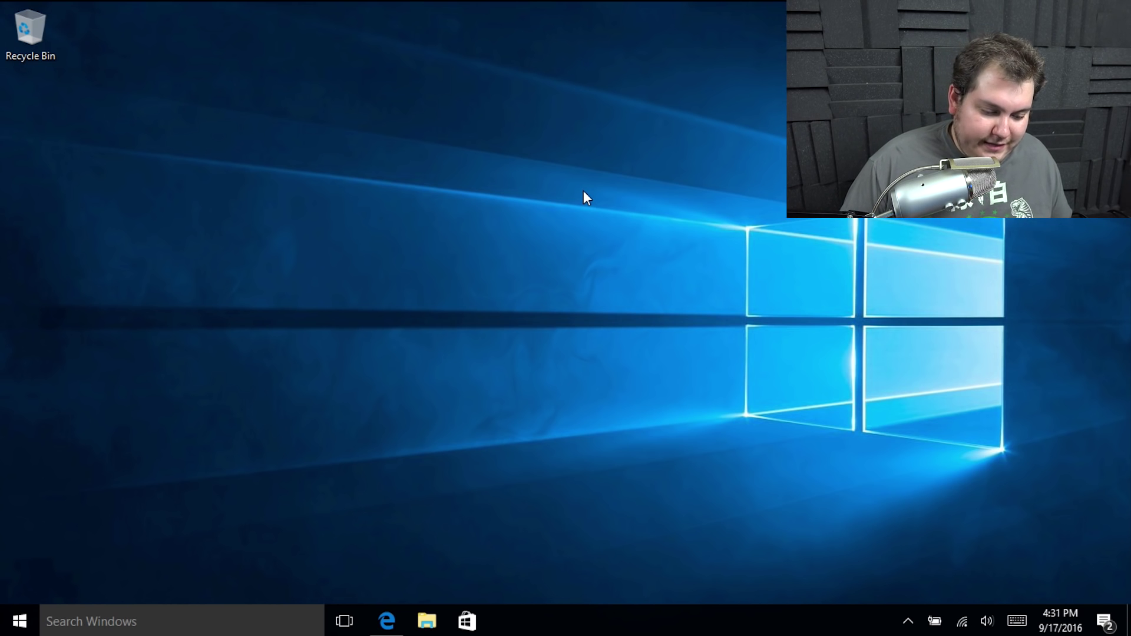
# Launch Command Prompt as administrator and maximize the console window
pyautogui.press('super')
pyautogui.write('cmd')
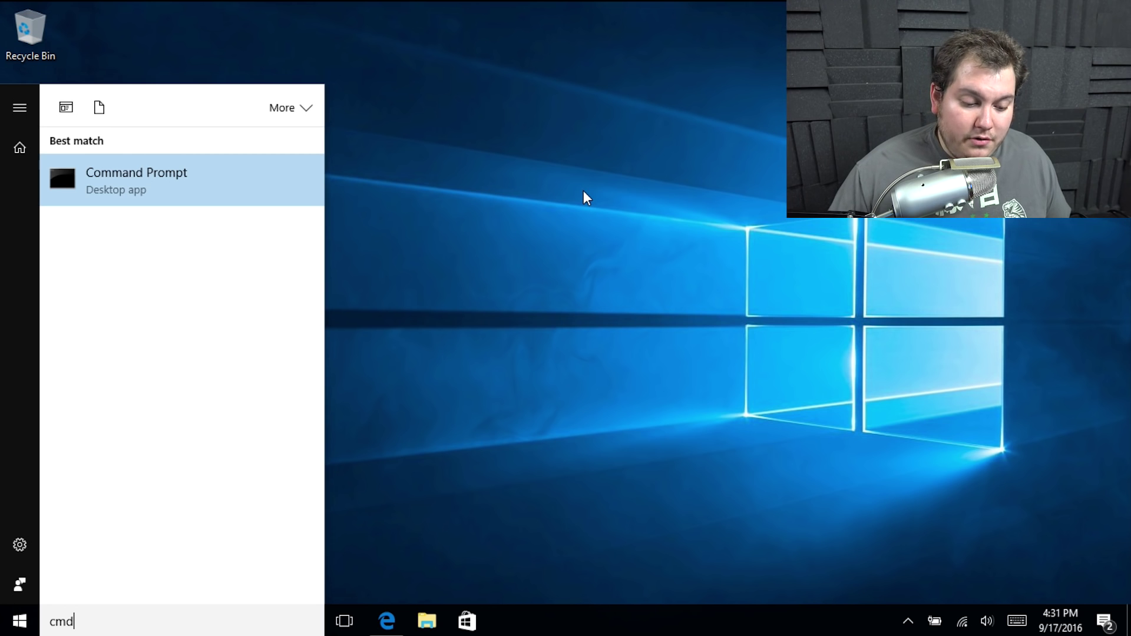
pyautogui.rightClick(245, 175)
pyautogui.click(262, 192)
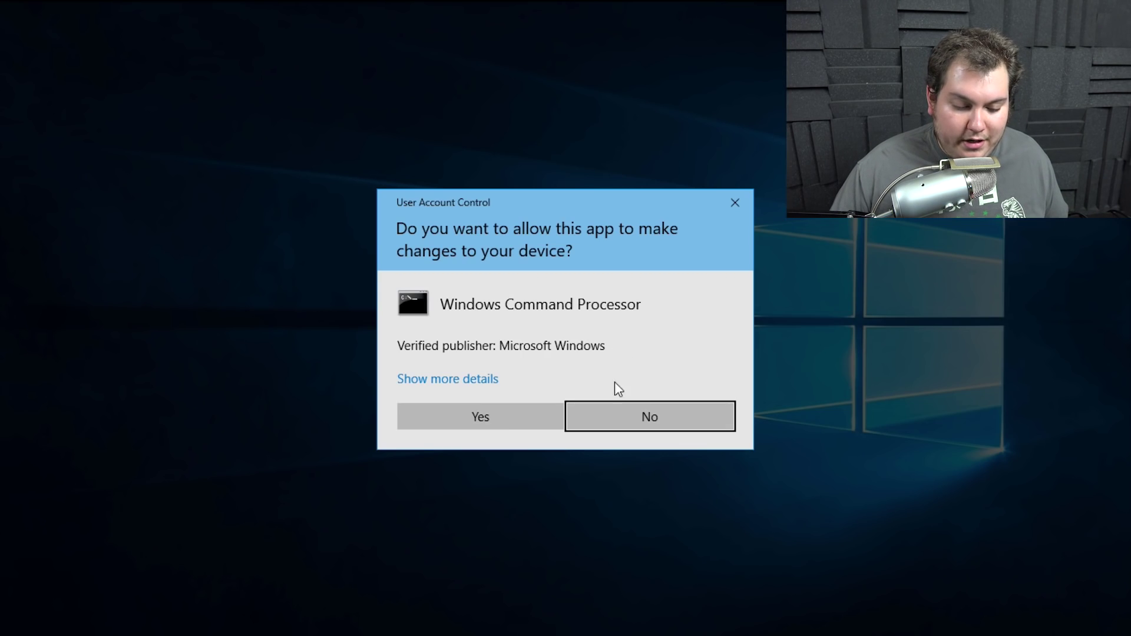
pyautogui.click(510, 418)
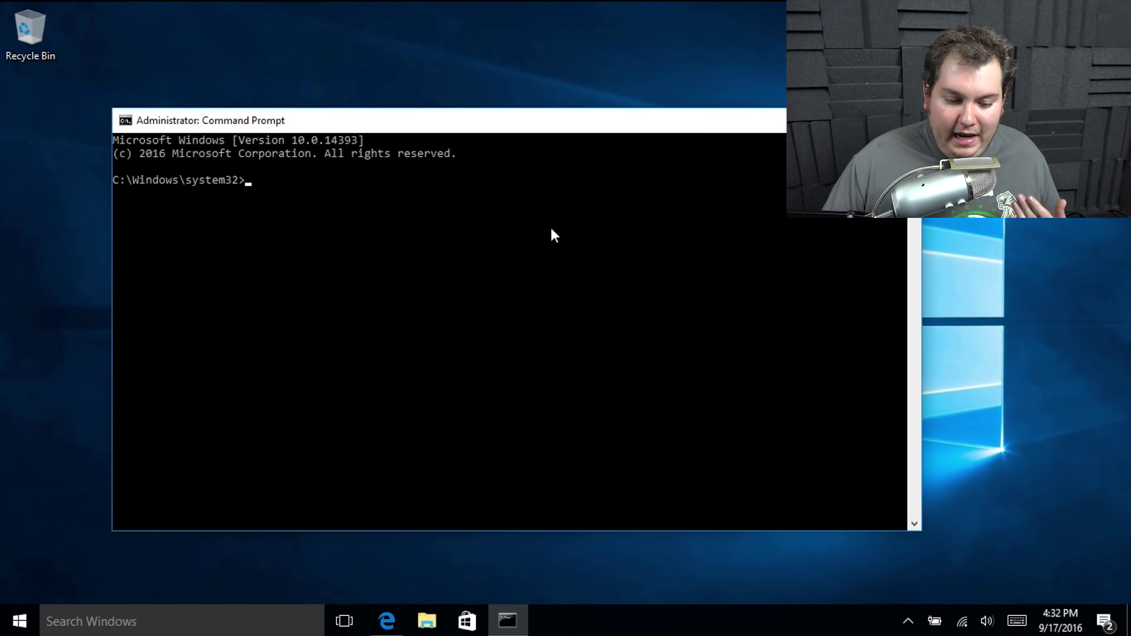
pyautogui.doubleClick(580, 125)
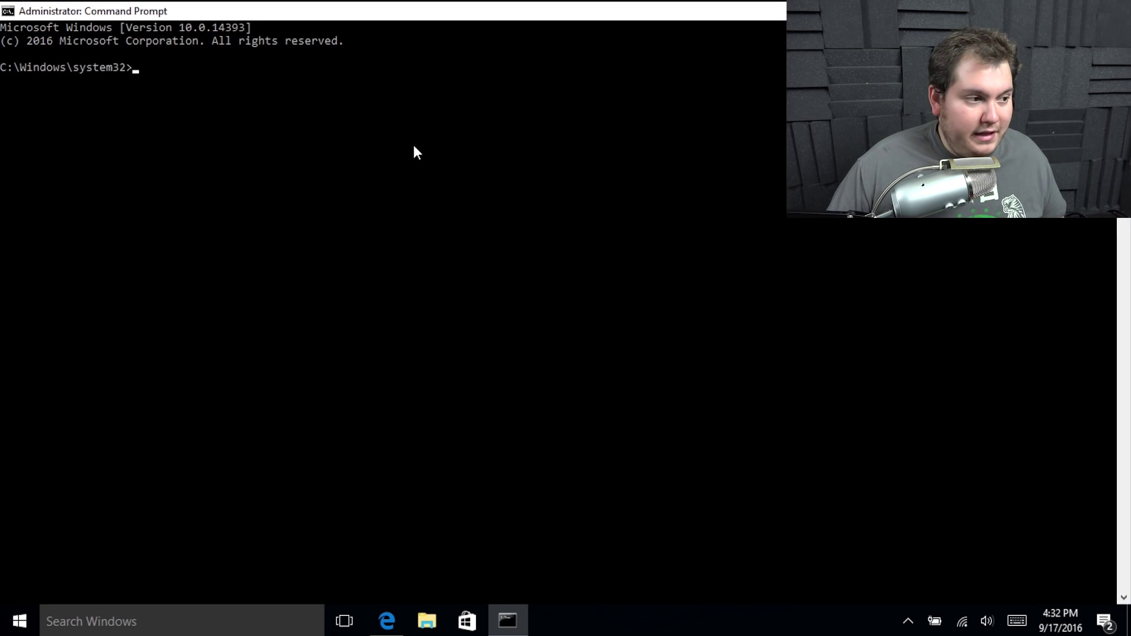
pyautogui.moveTo(366, 159); pyautogui.dragTo(366, 170)
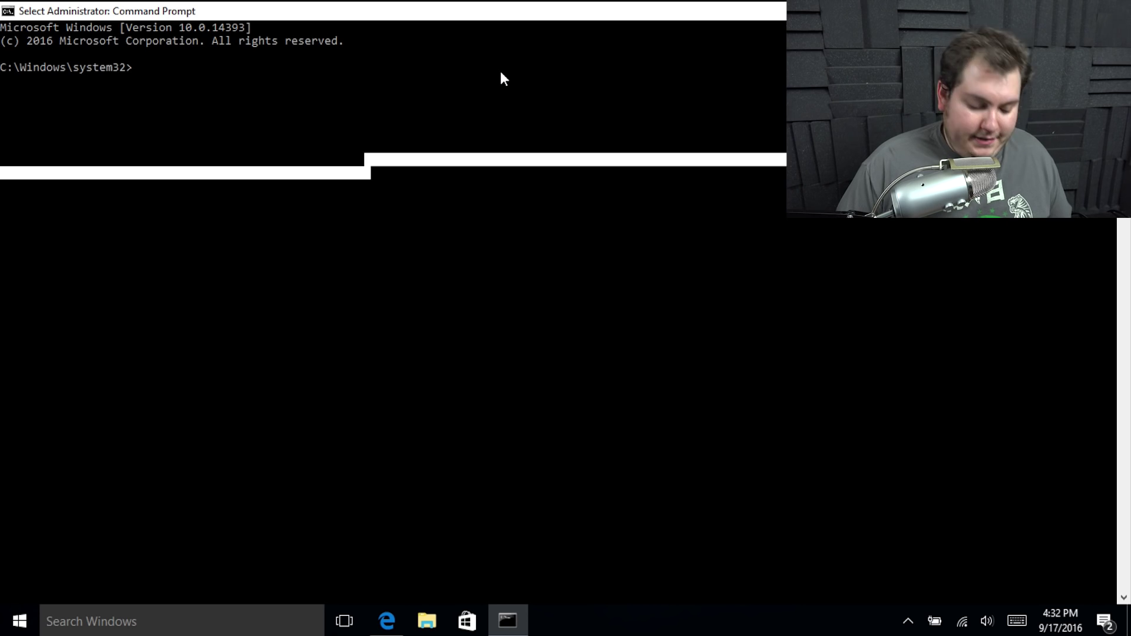
# Move to the C:\ root and run sc stop diagtrack, which fails with 1062 (not started)
pyautogui.write('cd \\')
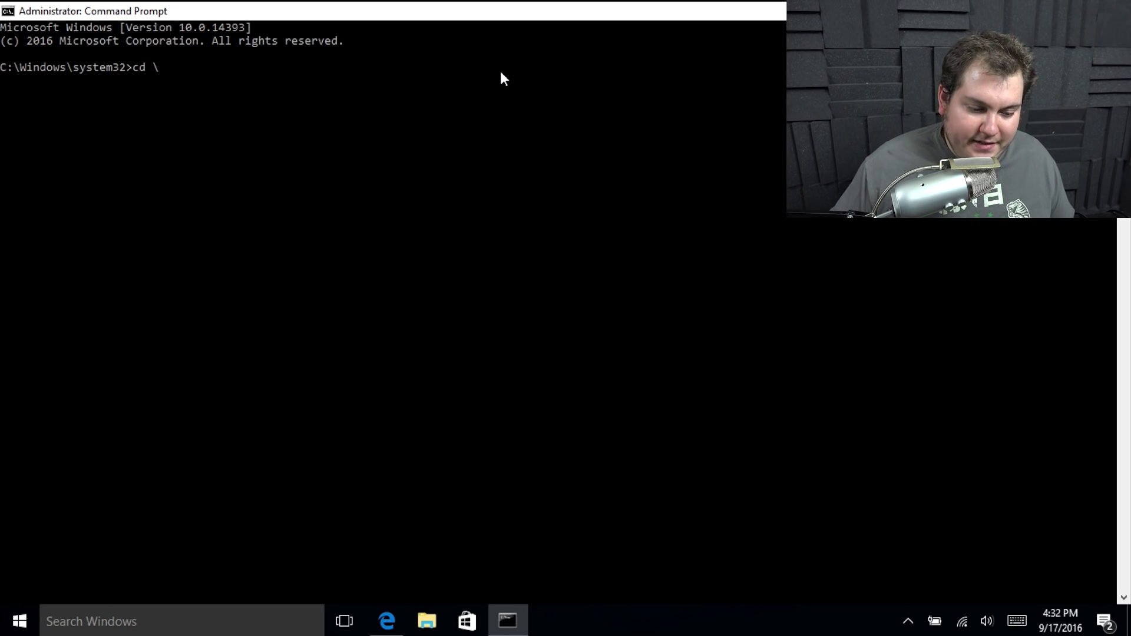
pyautogui.press('Return')
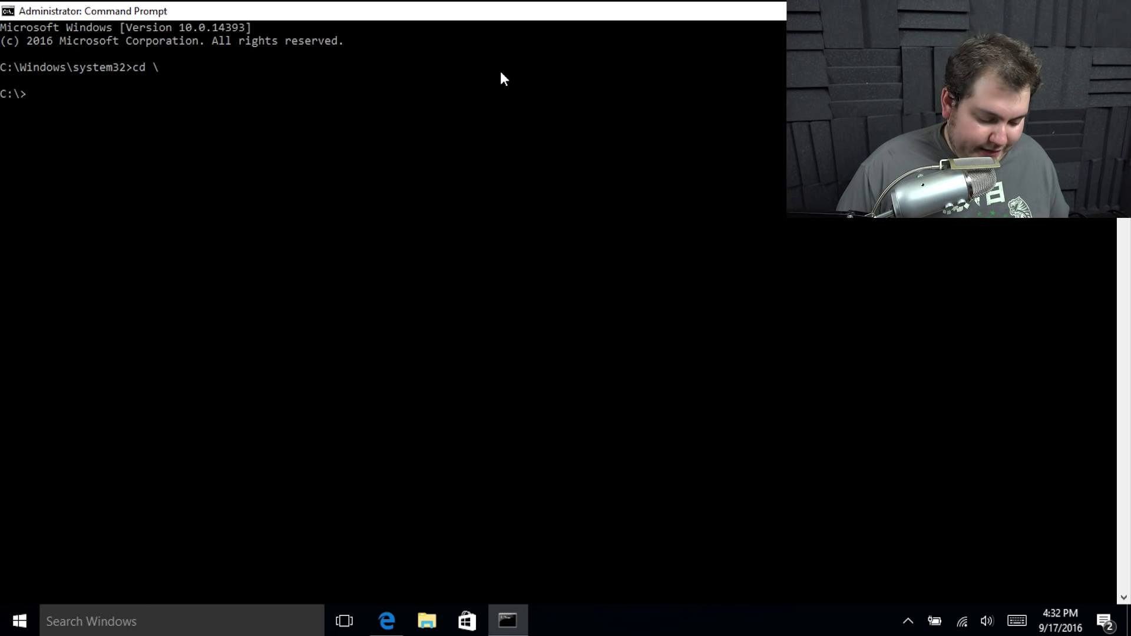
pyautogui.write('sc s')
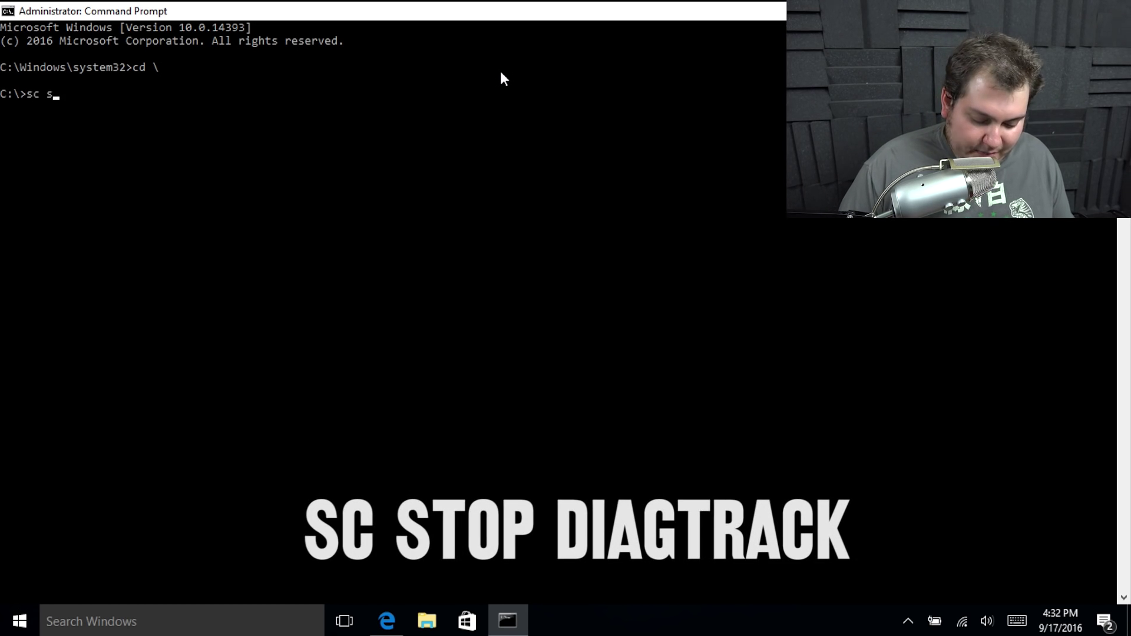
pyautogui.write('top ')
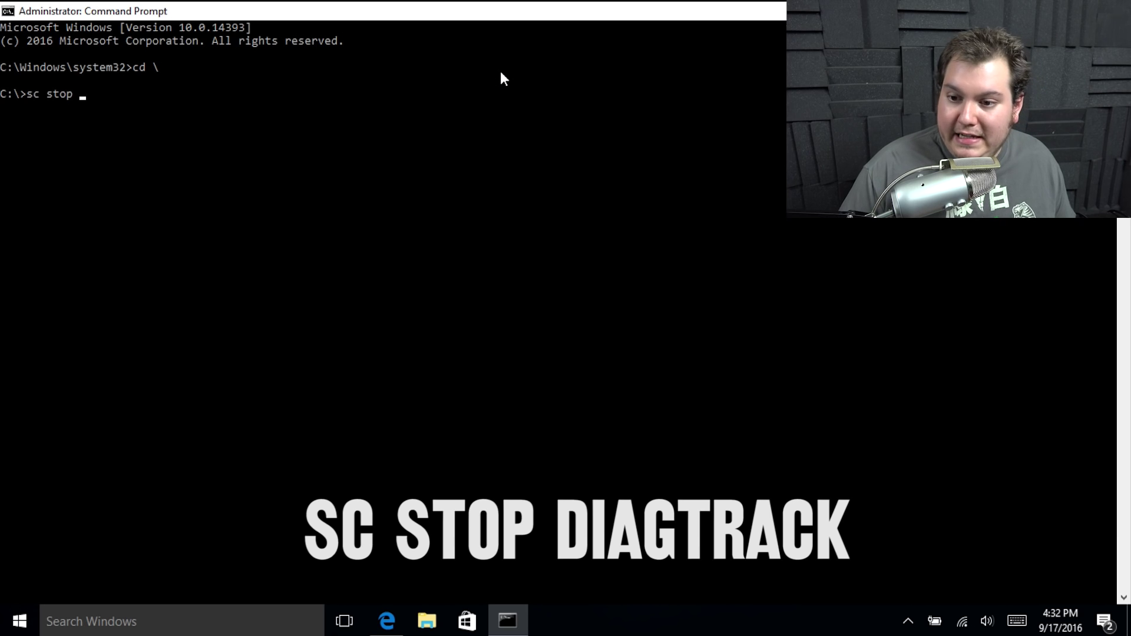
pyautogui.write('diag')
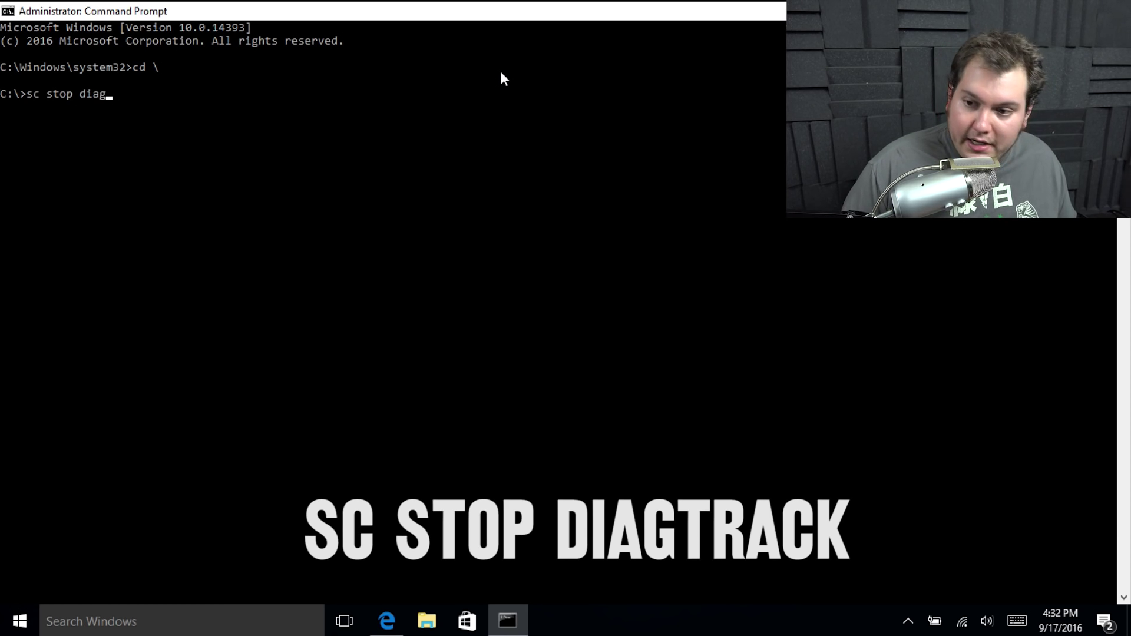
pyautogui.write('trt')
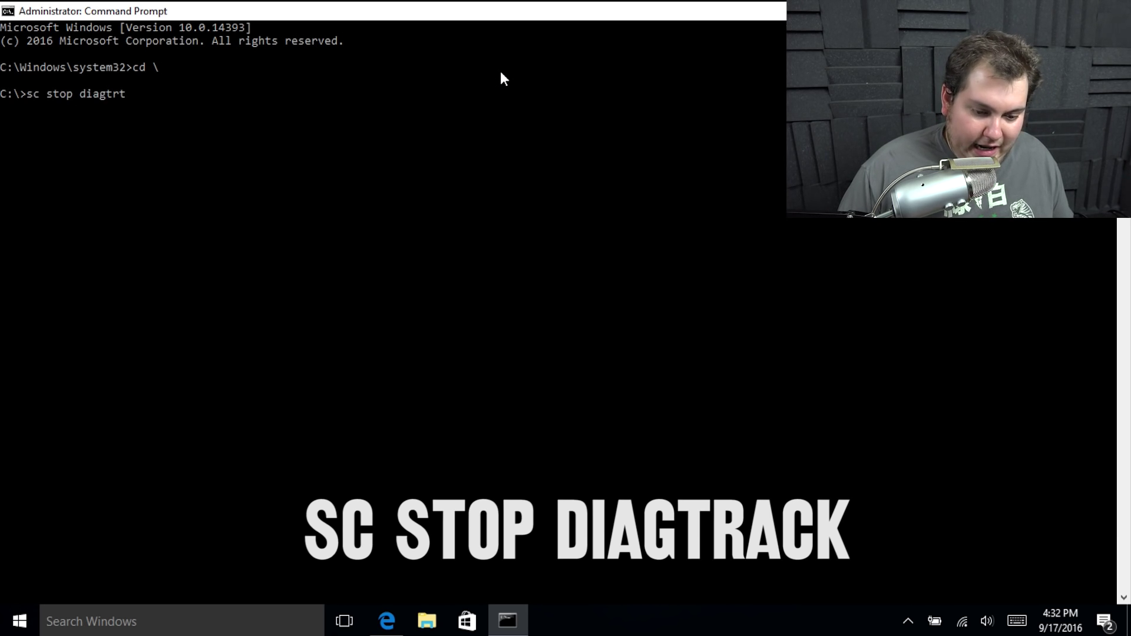
pyautogui.press('BackSpace')
pyautogui.write('ack')
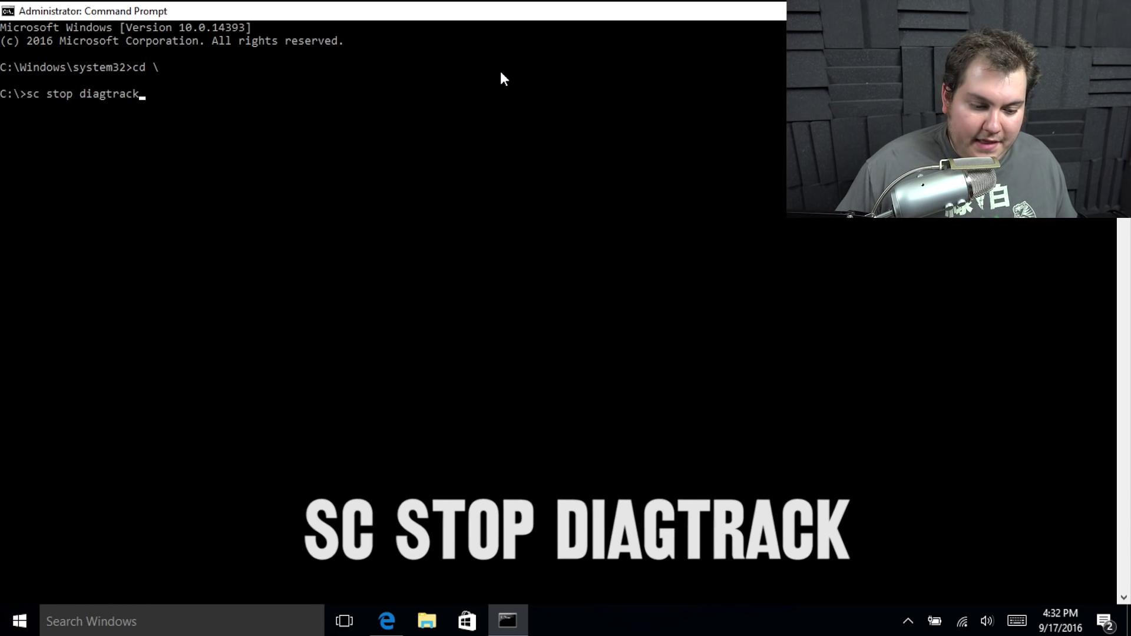
pyautogui.press('Return')
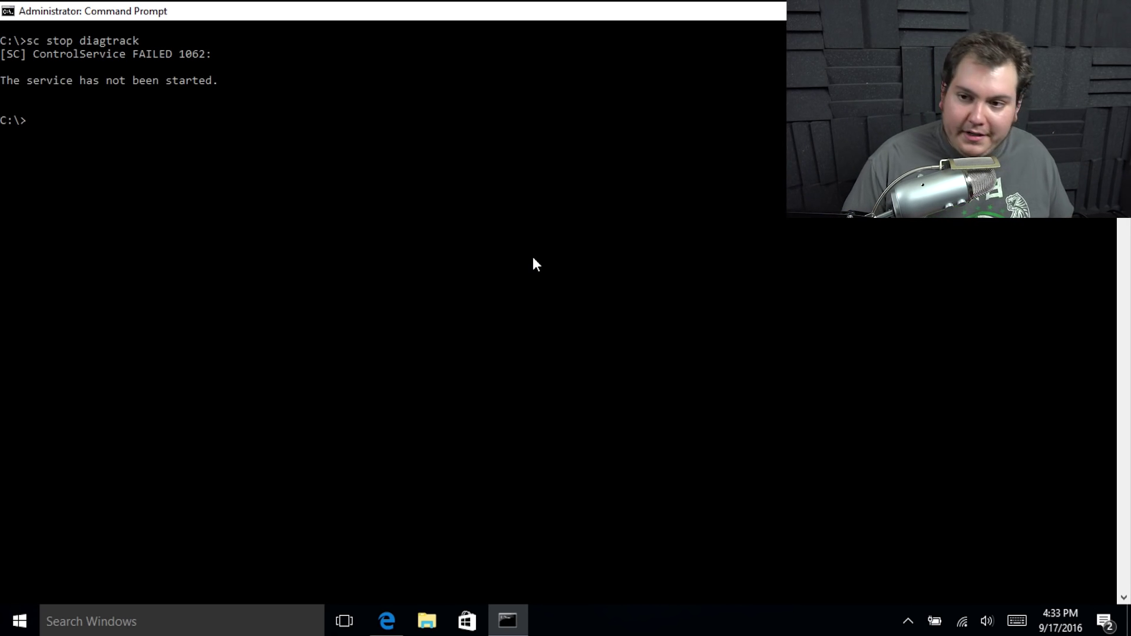
# Run 'sc delete diagtrack' at the C:\> prompt to remove the DiagTrack service
pyautogui.write('sc del')
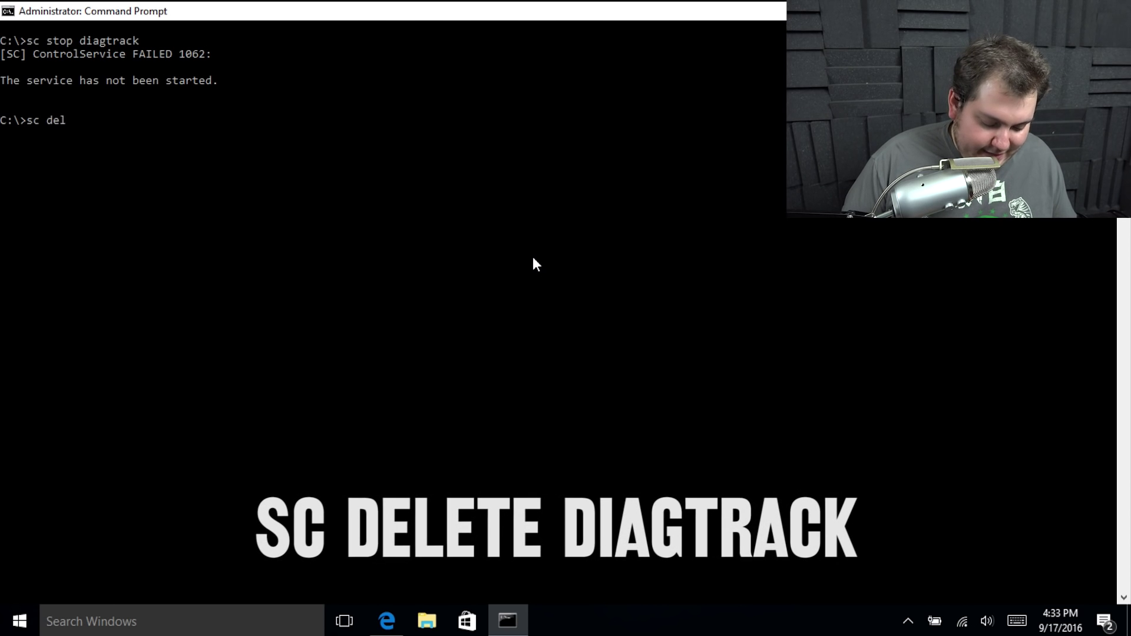
pyautogui.write('ete')
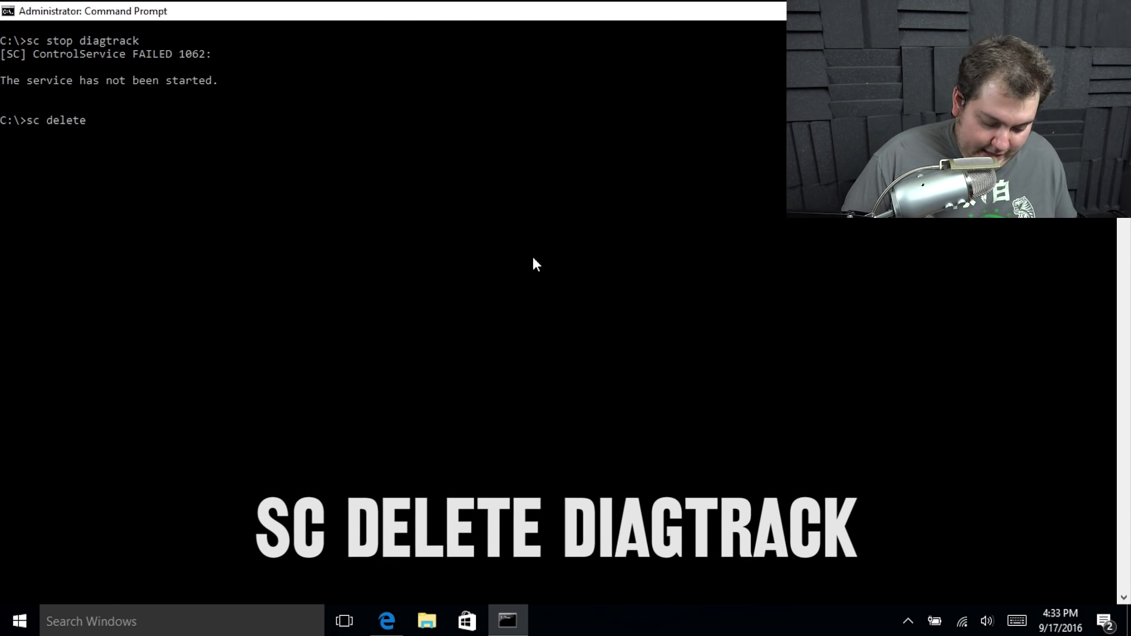
pyautogui.write(' di')
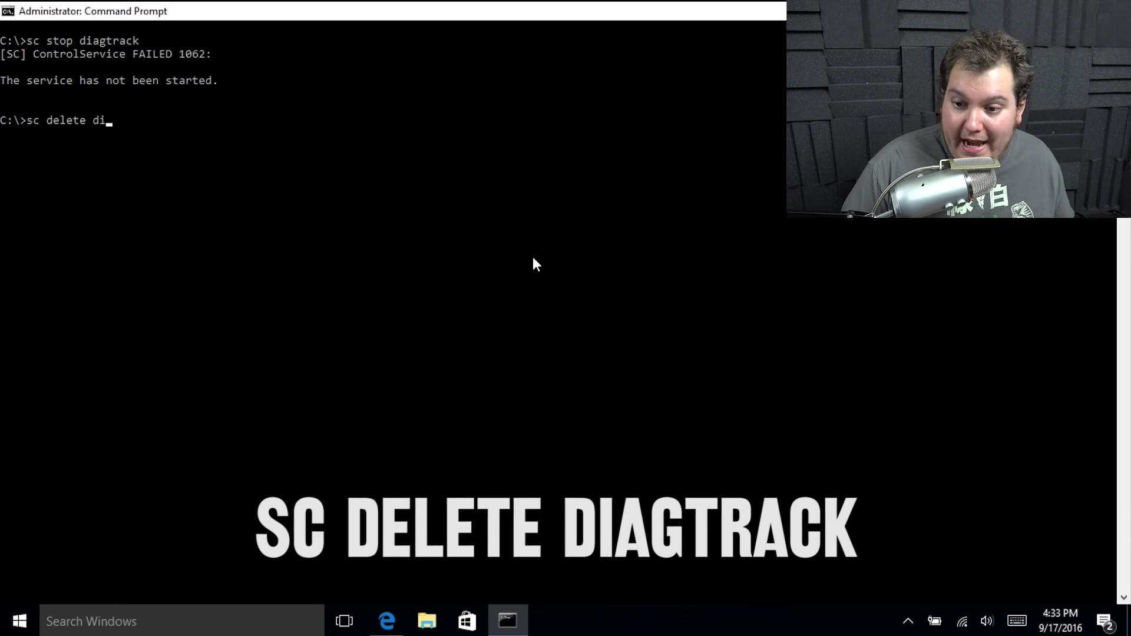
pyautogui.write('agtrack')
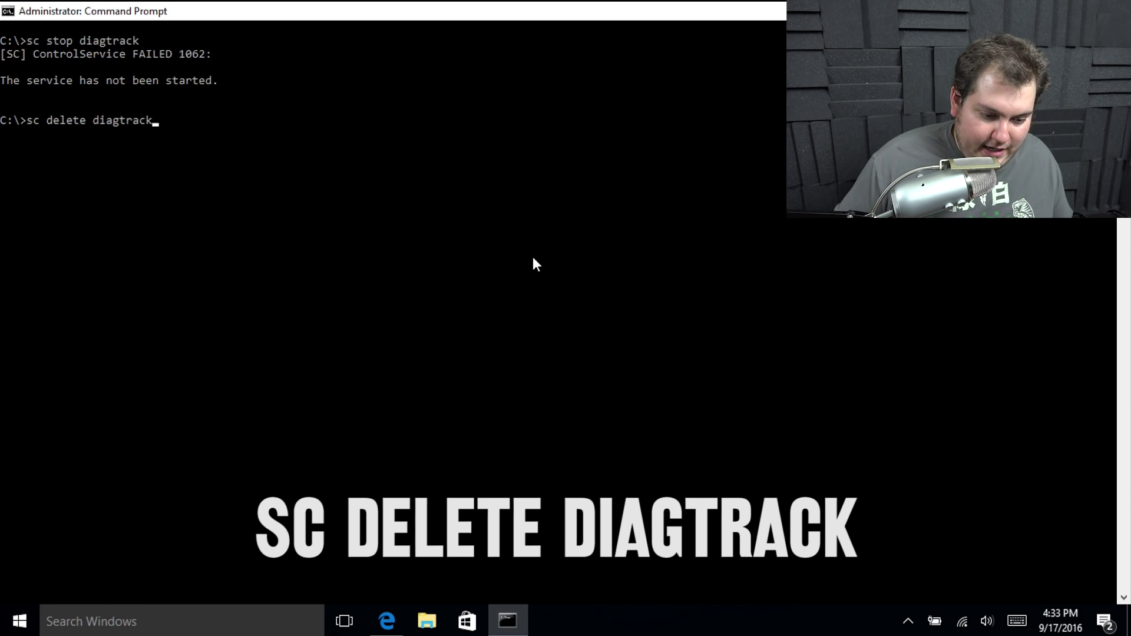
pyautogui.press('Return')
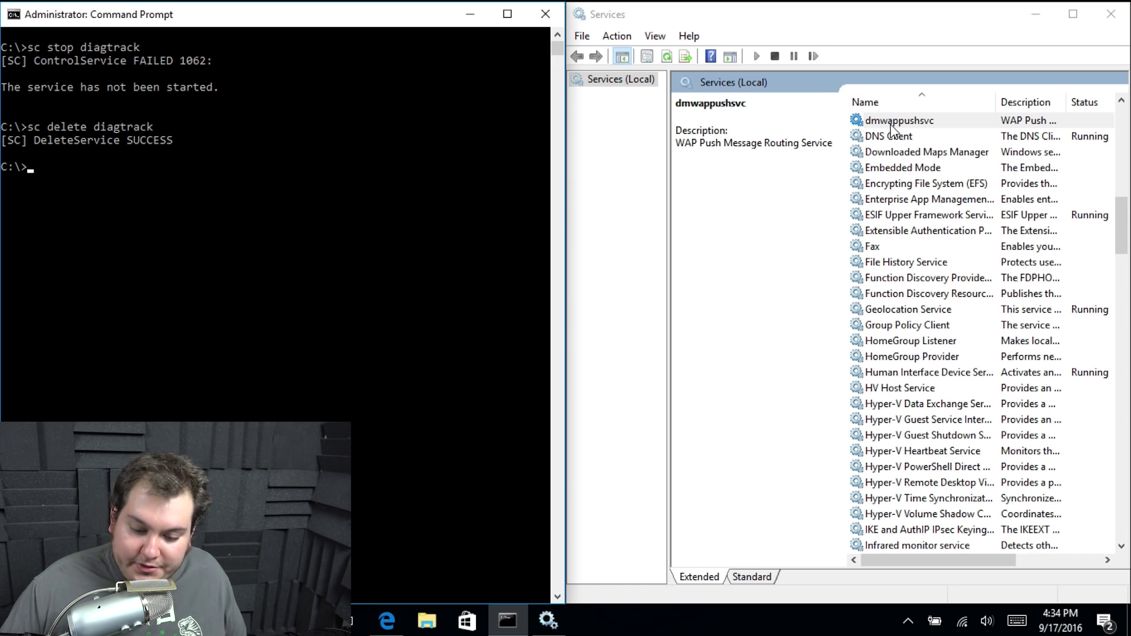
# Open dmwappushsvc's Properties and copy its service name 'dmwappushservice'
pyautogui.doubleClick(891, 122)
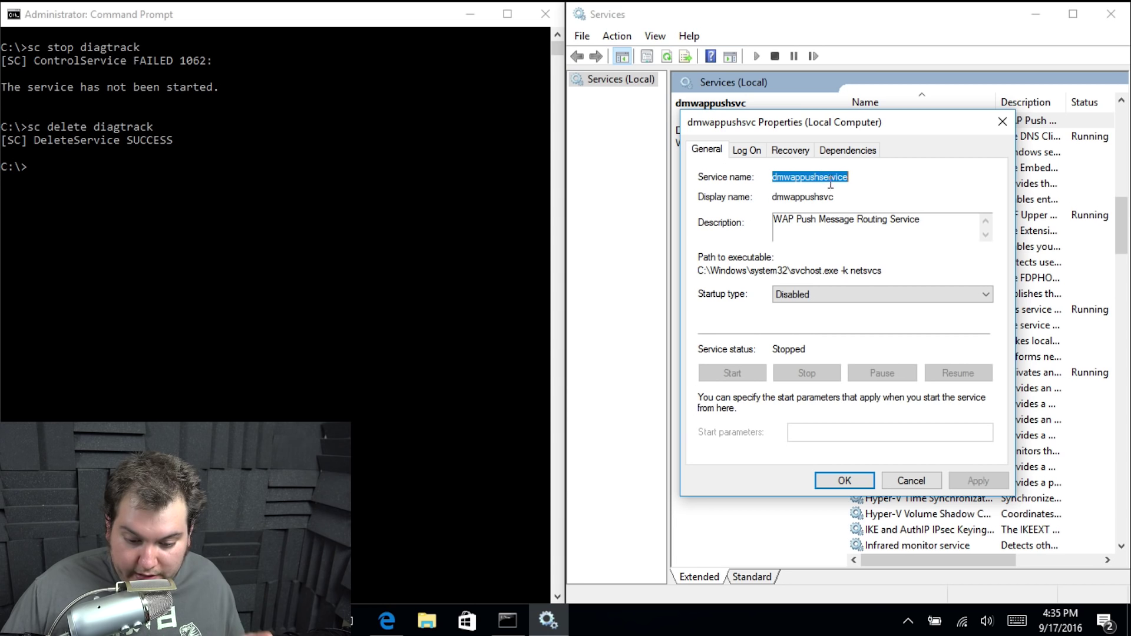
pyautogui.rightClick(836, 177)
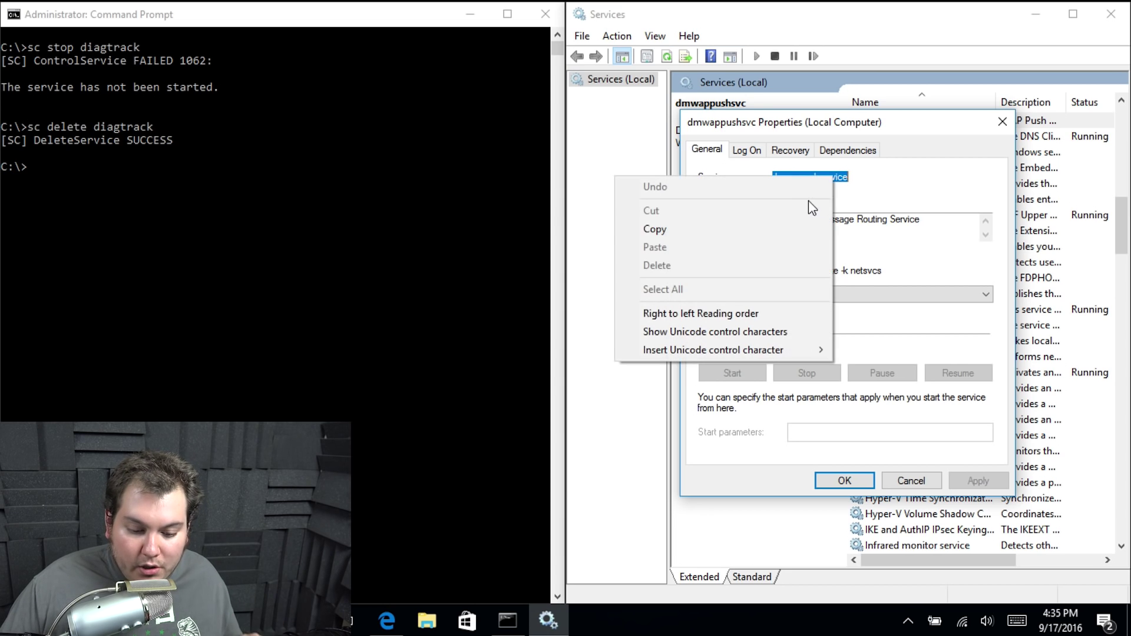
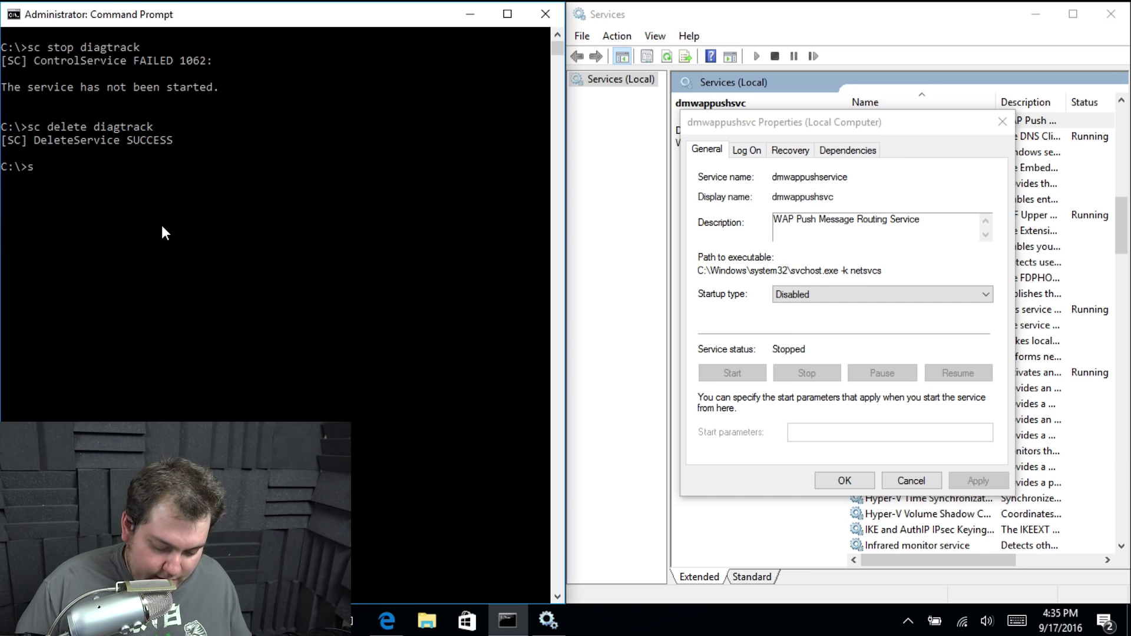
# Stop dmwappushservice with 'sc stop', then delete it with 'sc delete dmwappushservice'
pyautogui.write('sc s')
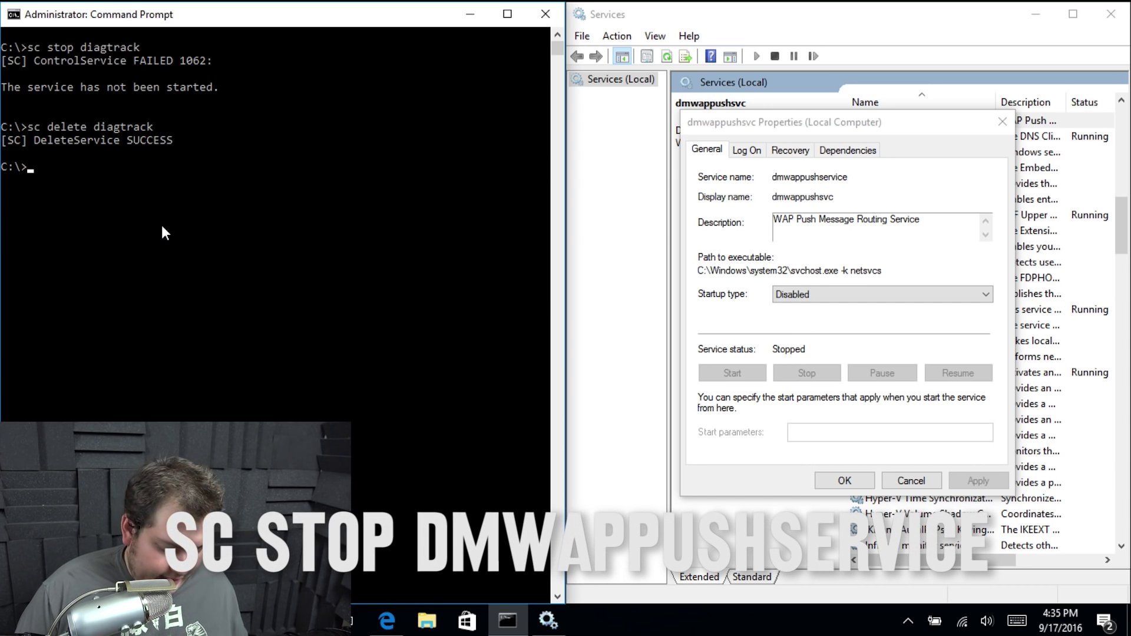
pyautogui.write('to')
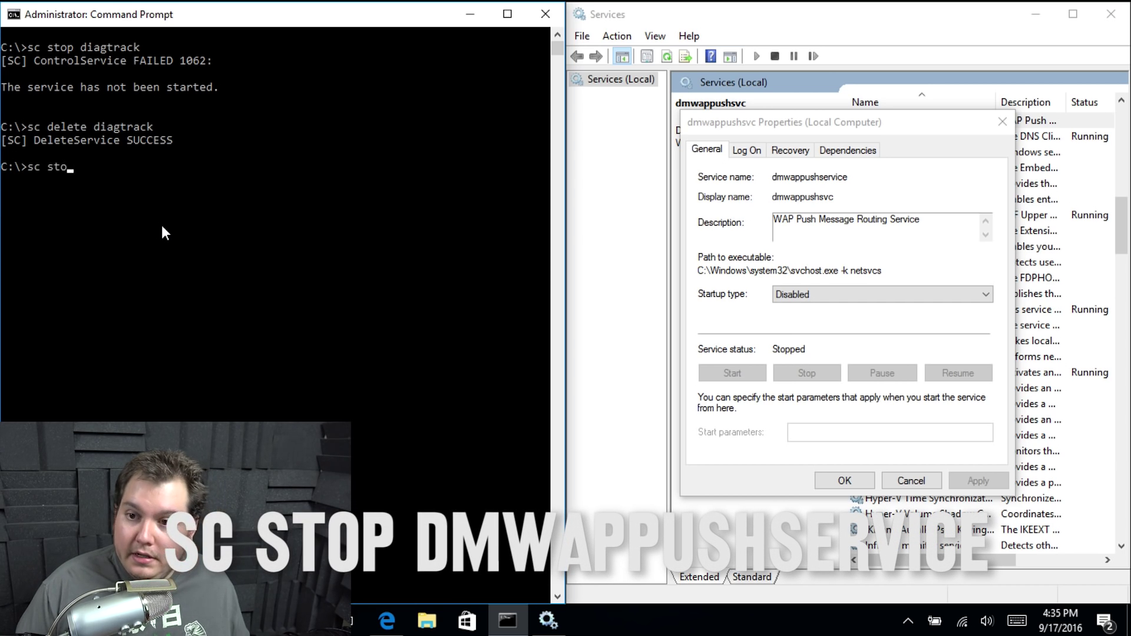
pyautogui.write('p dmwappushservice')
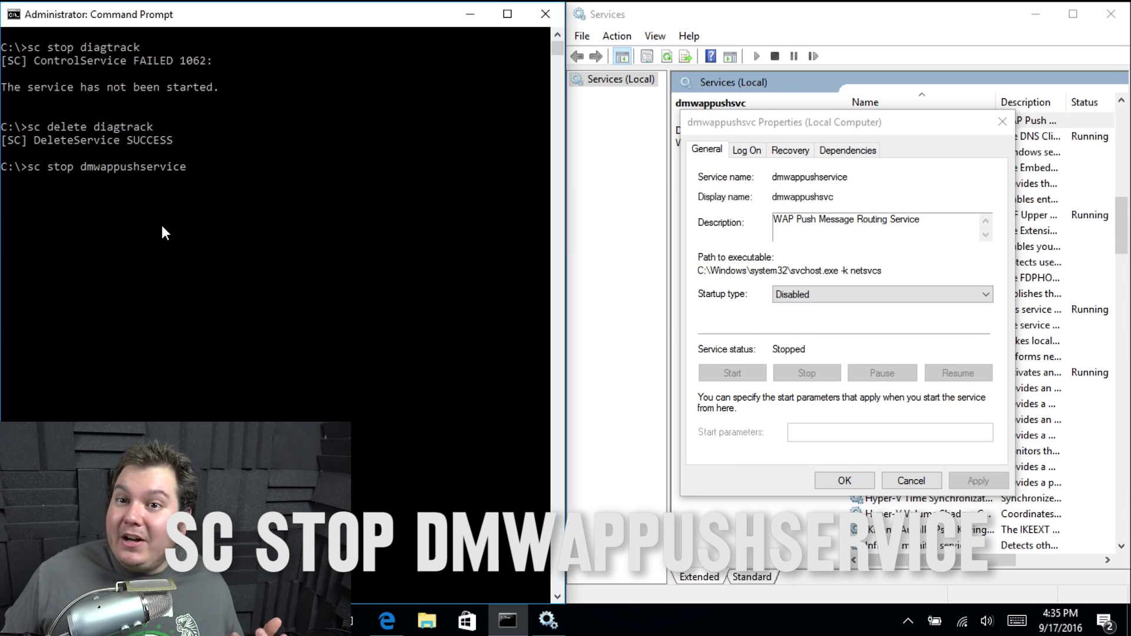
pyautogui.press('Return')
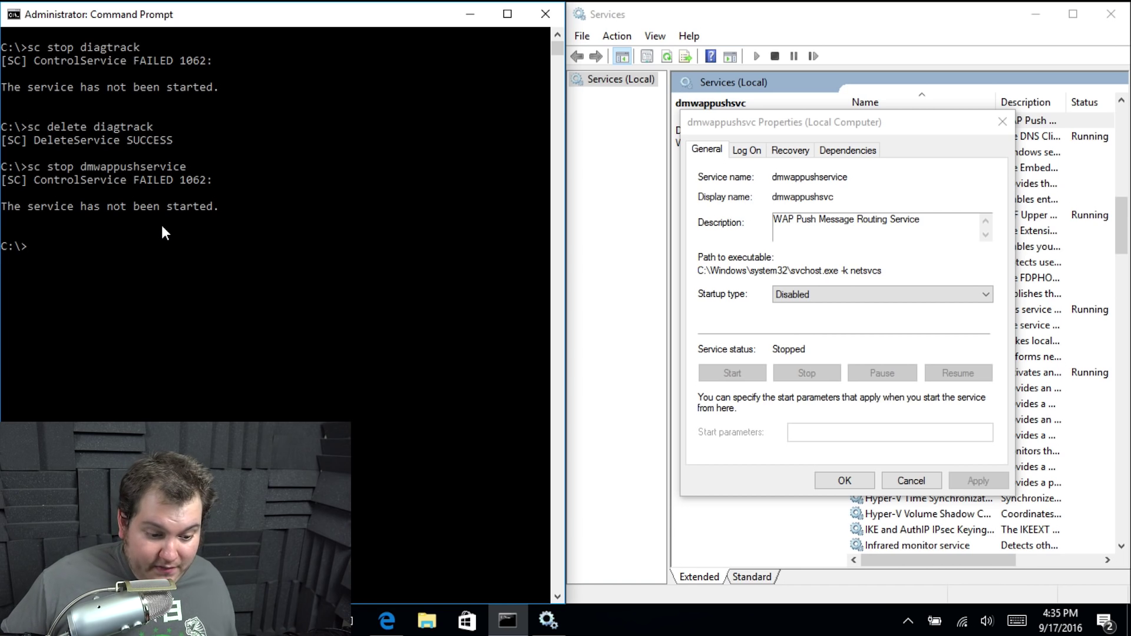
pyautogui.press('Up')
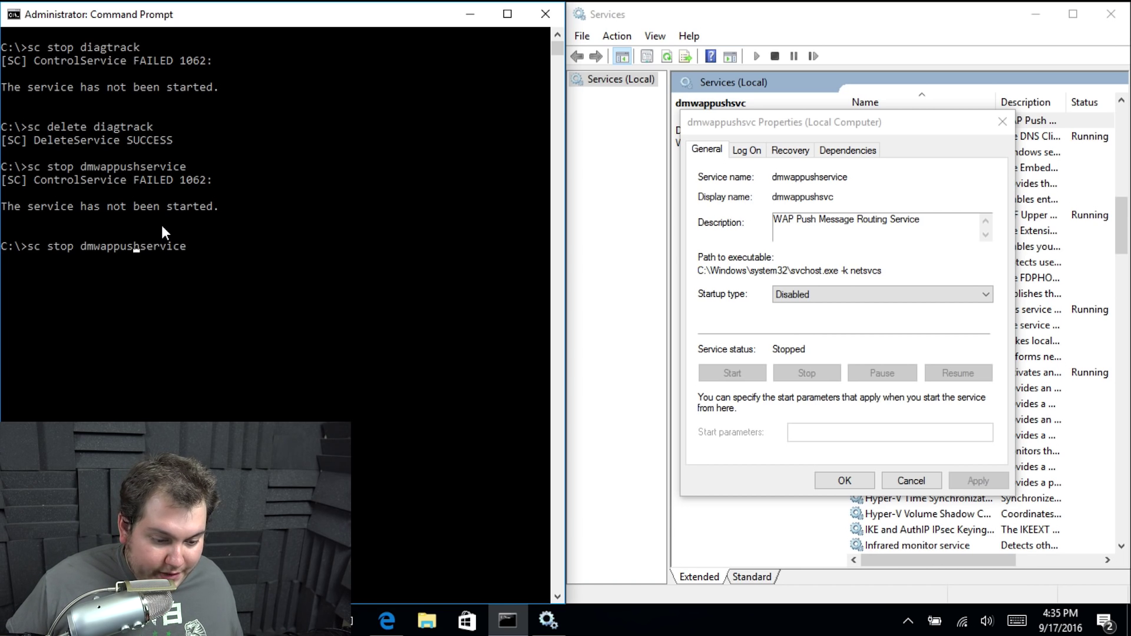
pyautogui.press('Left')
pyautogui.press('Left')
pyautogui.press('Left')
pyautogui.press('Left')
pyautogui.press('Left')
pyautogui.press('Left')
pyautogui.press('Left')
pyautogui.press('Left')
pyautogui.press('Left')
pyautogui.press('Left')
pyautogui.press('Left')
pyautogui.press('Left')
pyautogui.press('Left')
pyautogui.press('Left')
pyautogui.press('Left')
pyautogui.press('Left')
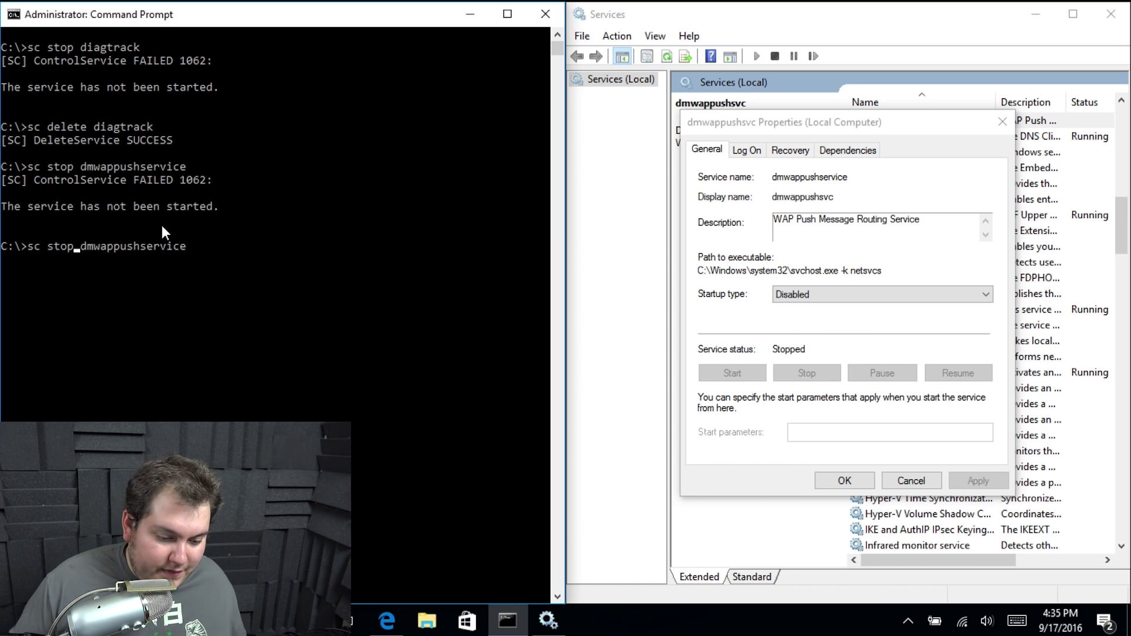
pyautogui.press('BackSpace')
pyautogui.press('BackSpace')
pyautogui.press('BackSpace')
pyautogui.press('BackSpace')
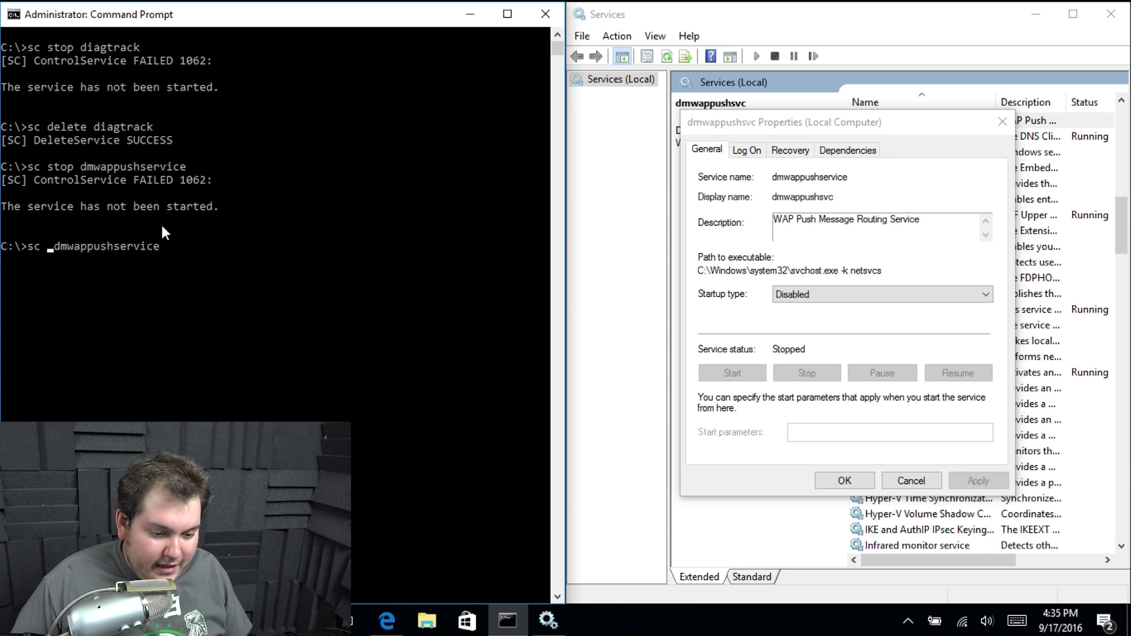
pyautogui.write('delete')
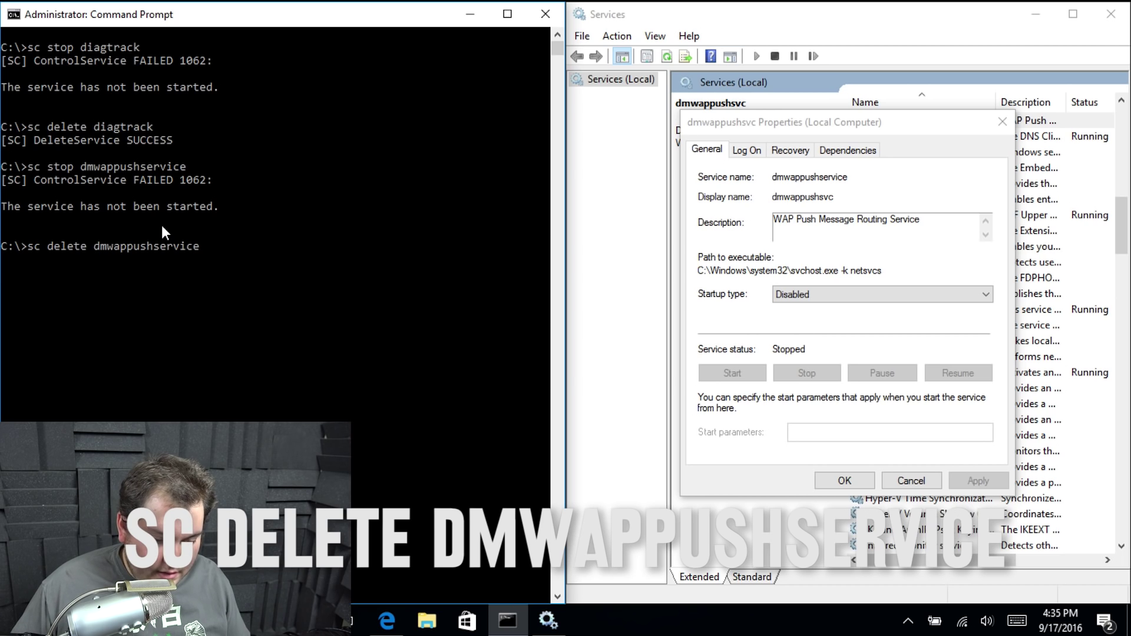
pyautogui.press('BackSpace')
pyautogui.press('Return')
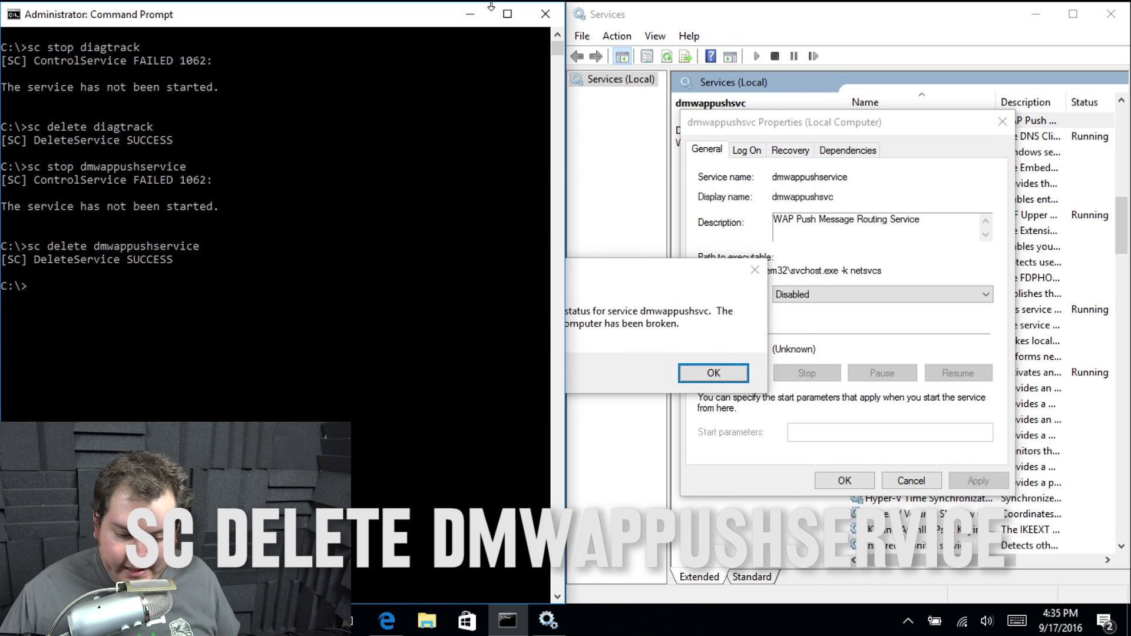
# Dismiss the services error and the dmwappushsvc Properties dialog, then refresh the Services list
pyautogui.click(638, 295)
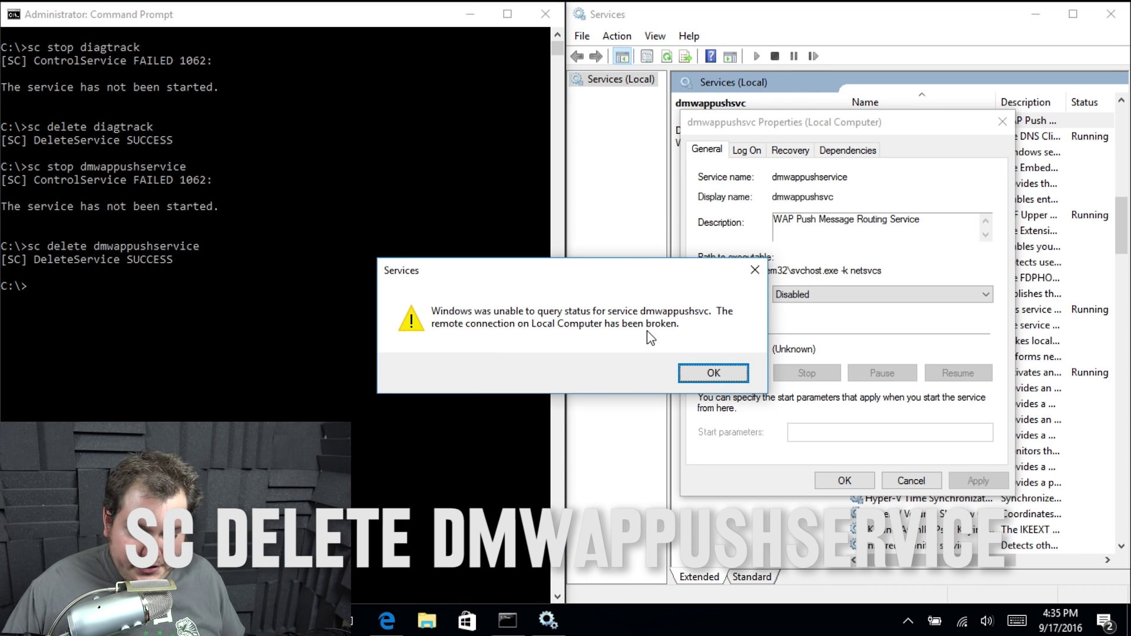
pyautogui.click(720, 372)
pyautogui.click(911, 481)
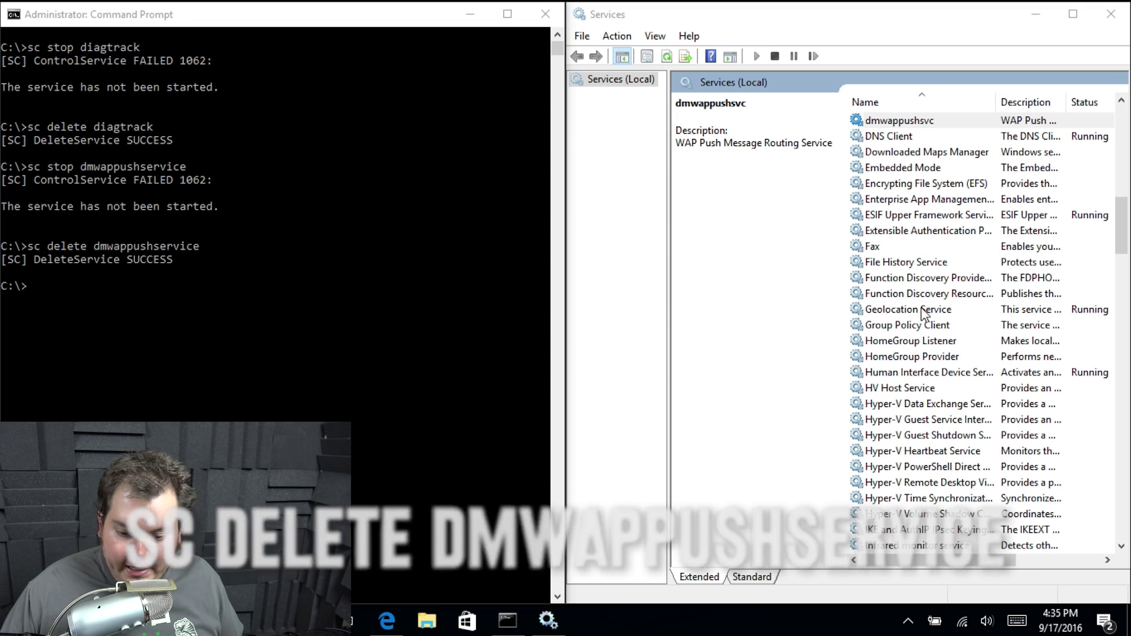
pyautogui.hotkey('alt', 'Tab')
pyautogui.click(917, 186)
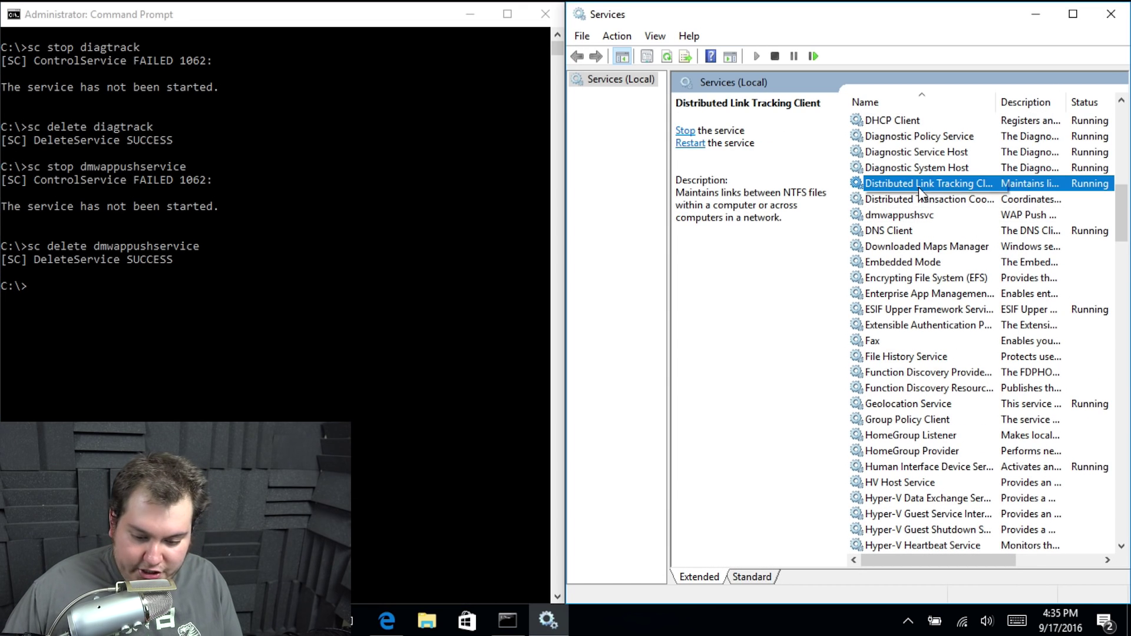
pyautogui.press('F5')
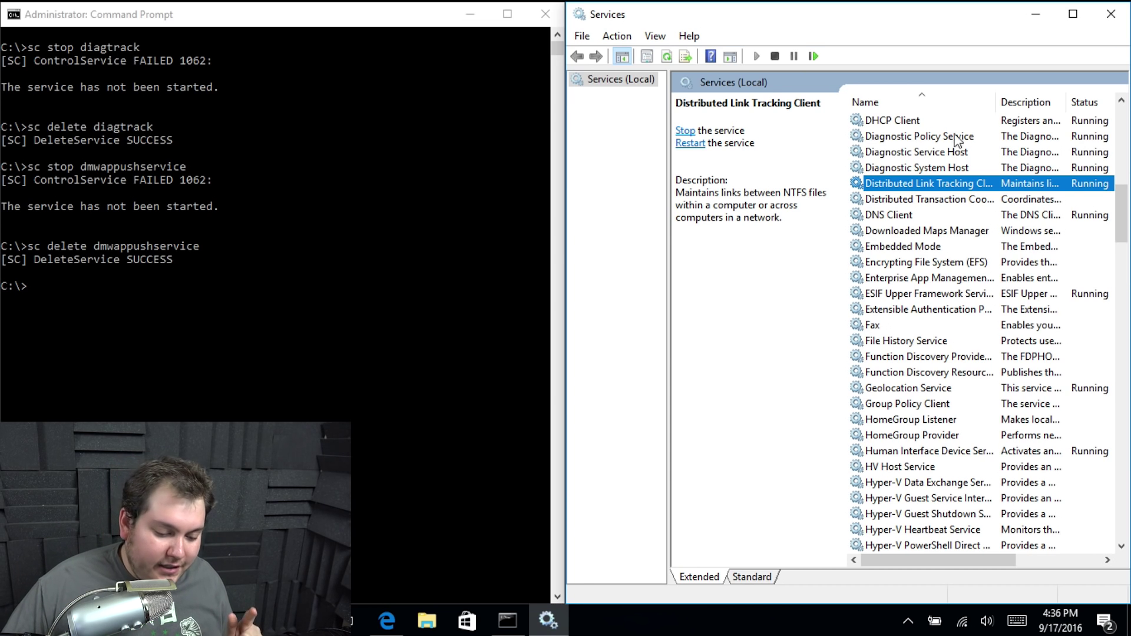
# Launch Settings by searching 'windows' in the Start menu
pyautogui.press('super')
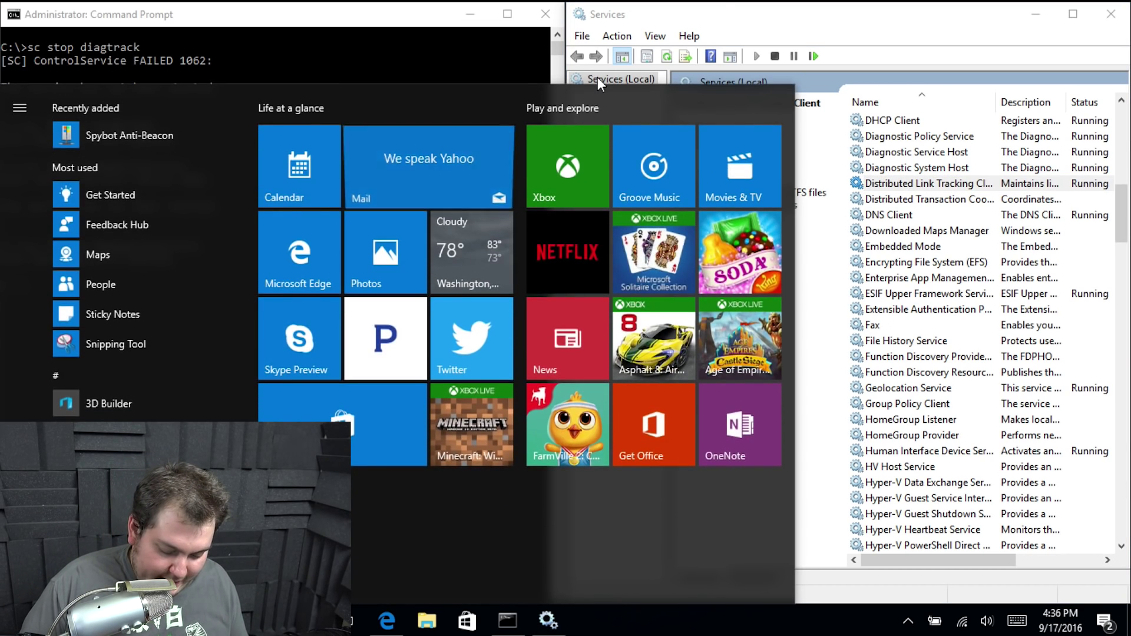
pyautogui.write('windows')
pyautogui.press('Down')
pyautogui.press('Down')
pyautogui.press('Down')
pyautogui.press('Down')
pyautogui.press('Down')
pyautogui.press('Down')
pyautogui.press('Down')
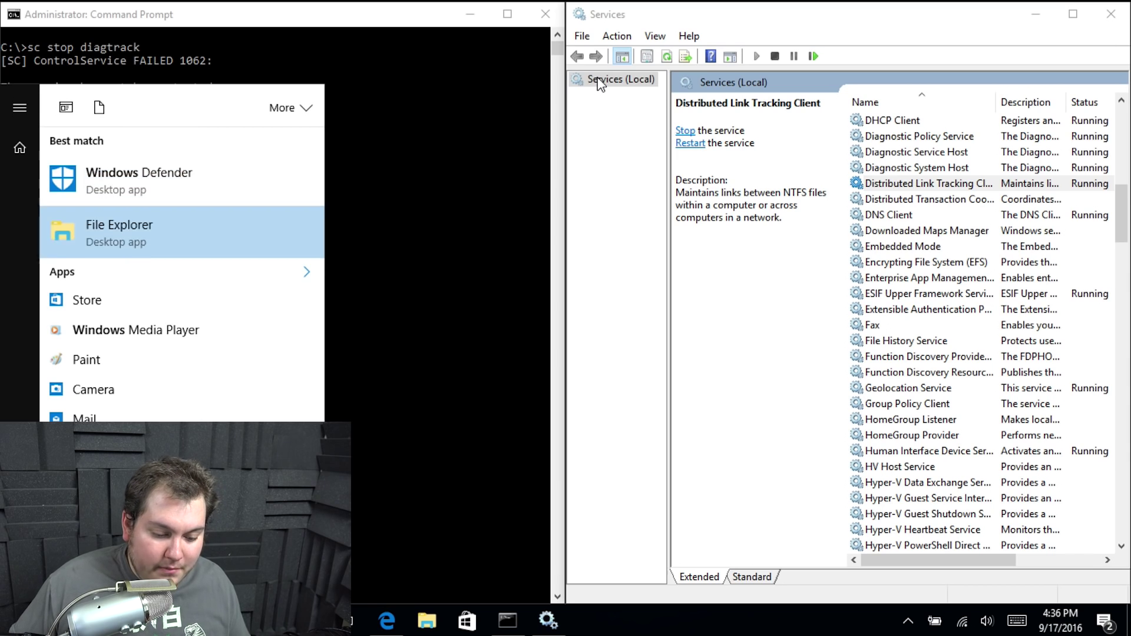
pyautogui.press('Down')
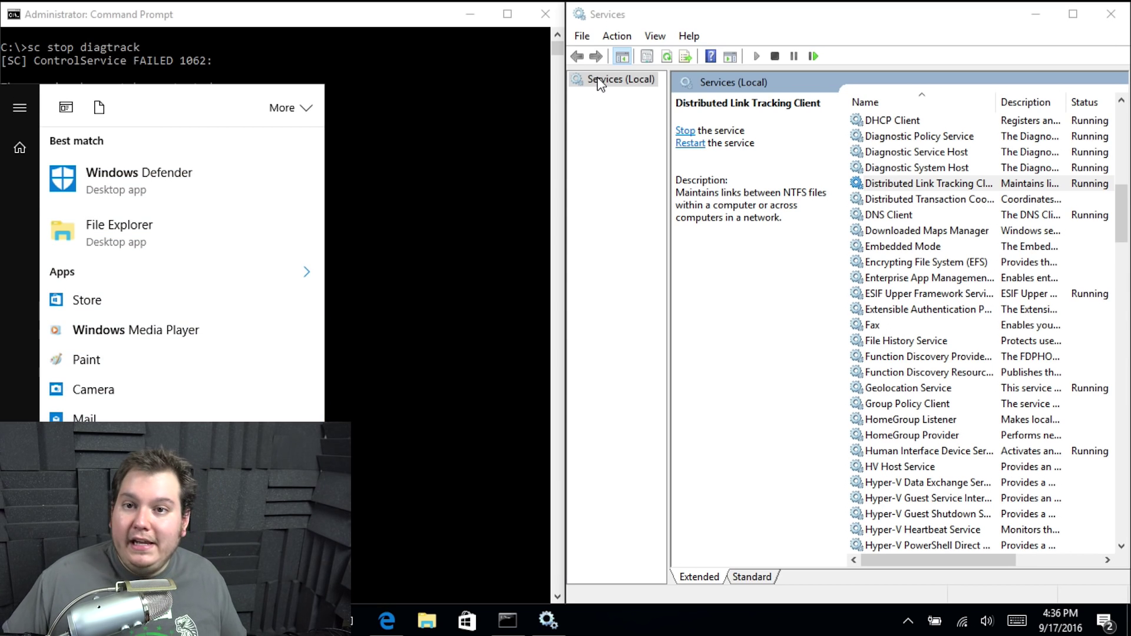
pyautogui.press('Return')
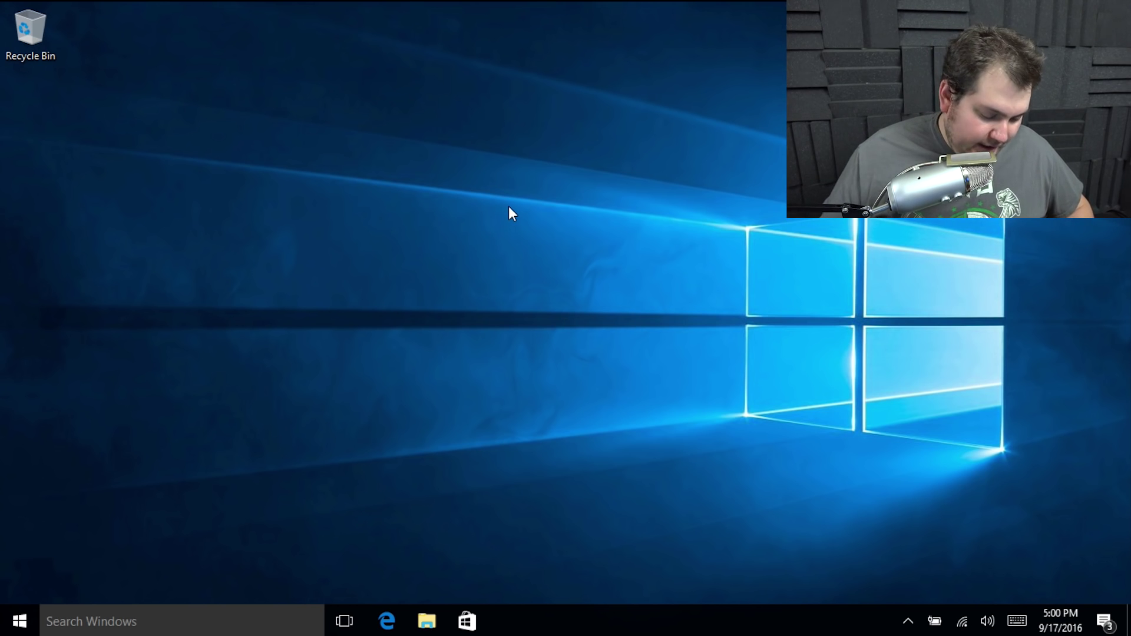
# Open Privacy settings via a 'pri' Start search and view the Location page
pyautogui.press('super')
pyautogui.write('pri')
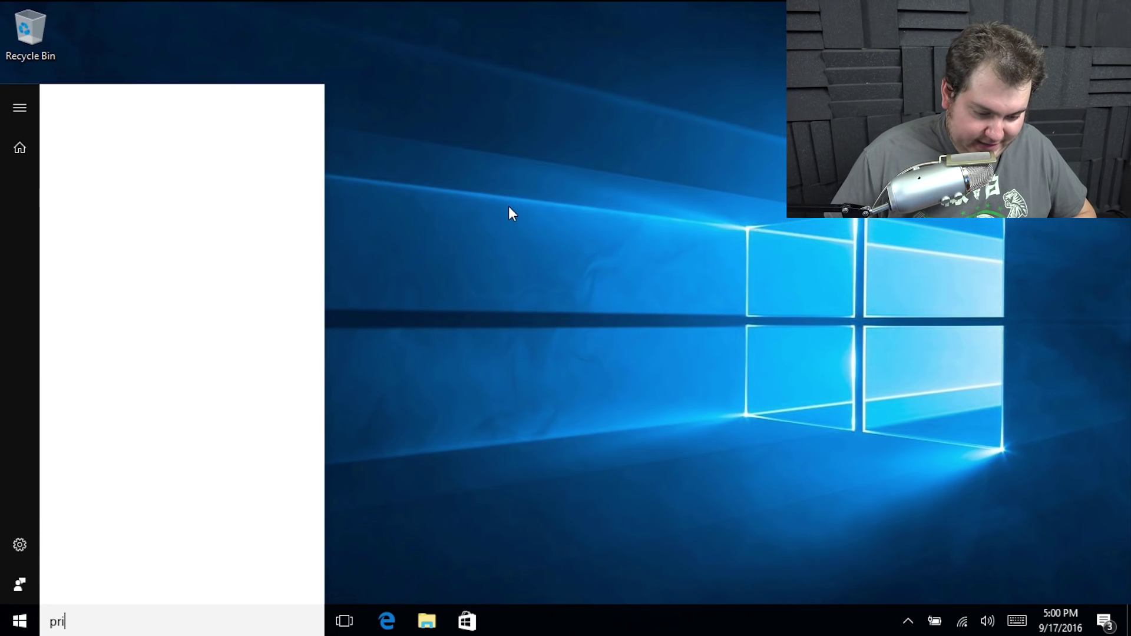
pyautogui.press('Down')
pyautogui.press('Down')
pyautogui.press('Down')
pyautogui.press('Down')
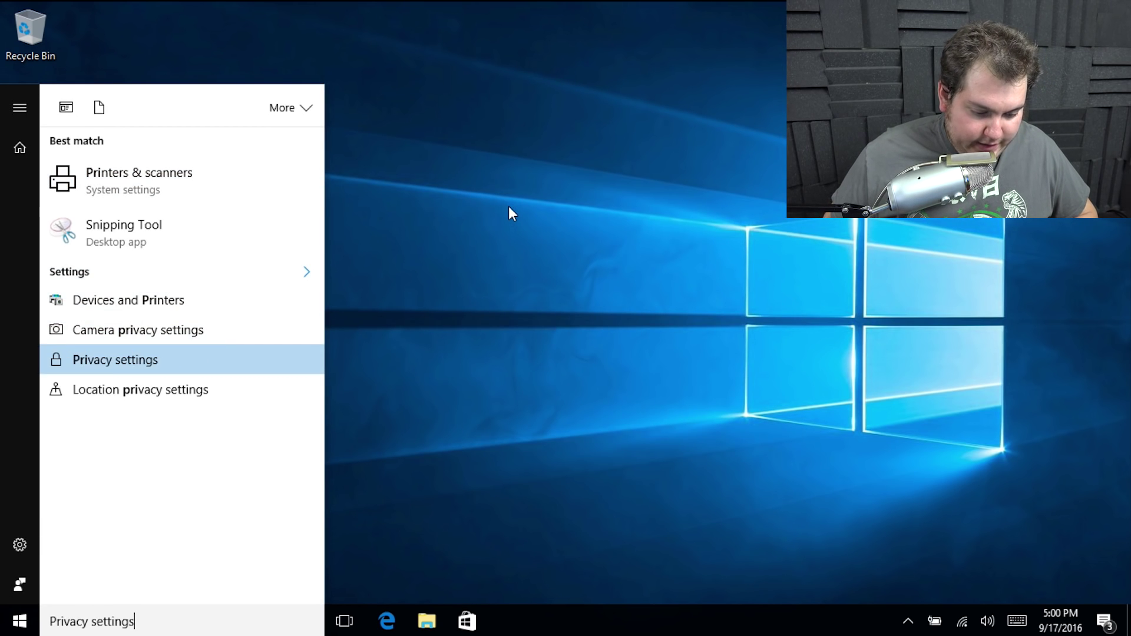
pyautogui.press('Return')
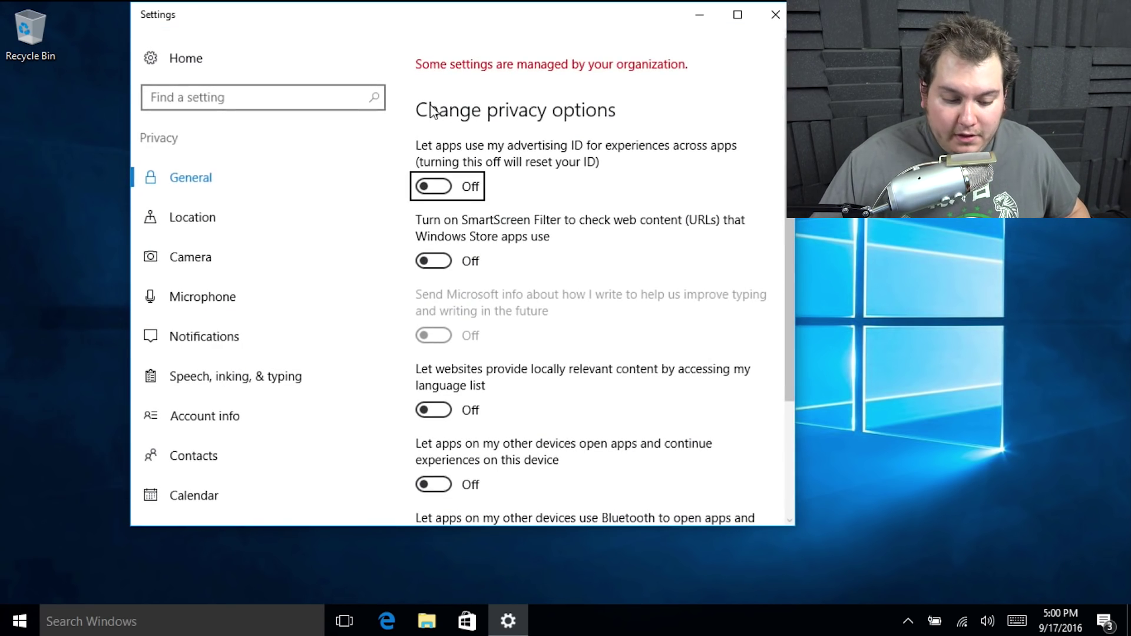
pyautogui.moveTo(785, 137); pyautogui.dragTo(785, 255)
pyautogui.click(193, 217)
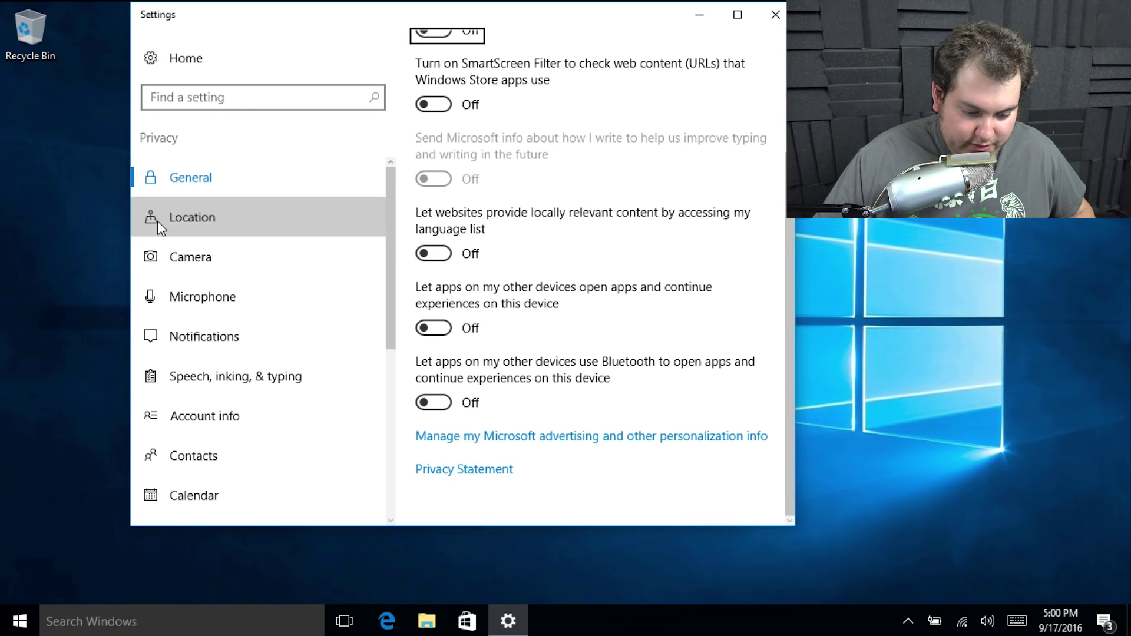
pyautogui.scroll(-5, 690, 181)
pyautogui.scroll(-5, 688, 186)
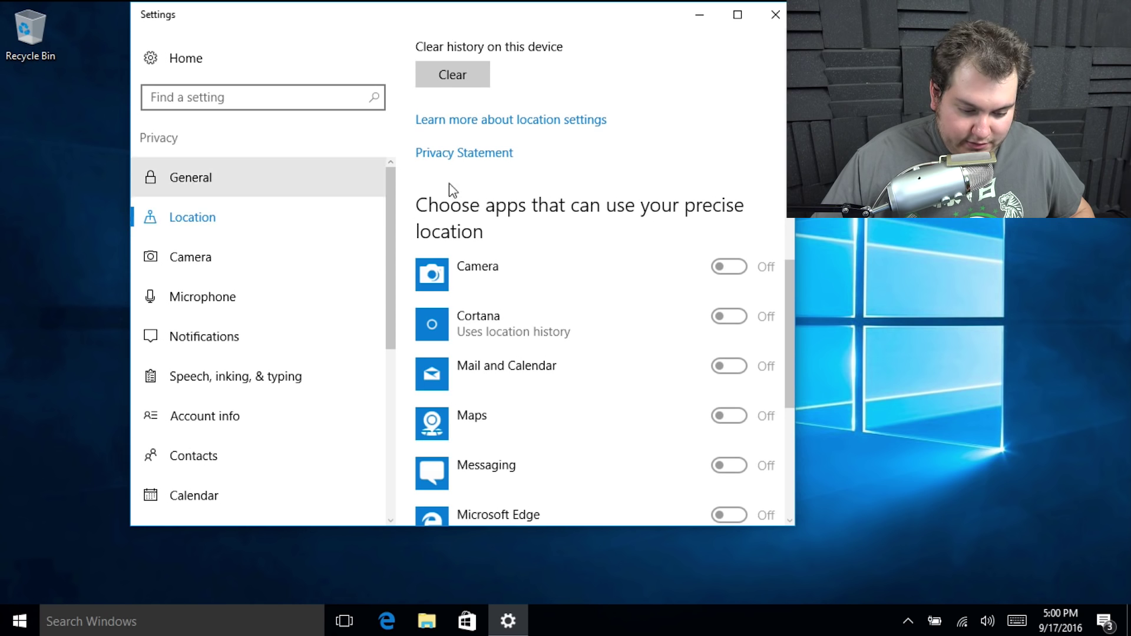
pyautogui.scroll(-5, 449, 187)
# Check the Camera, Microphone, Notifications, Speech, Account info and Contacts privacy pages
pyautogui.click(211, 277)
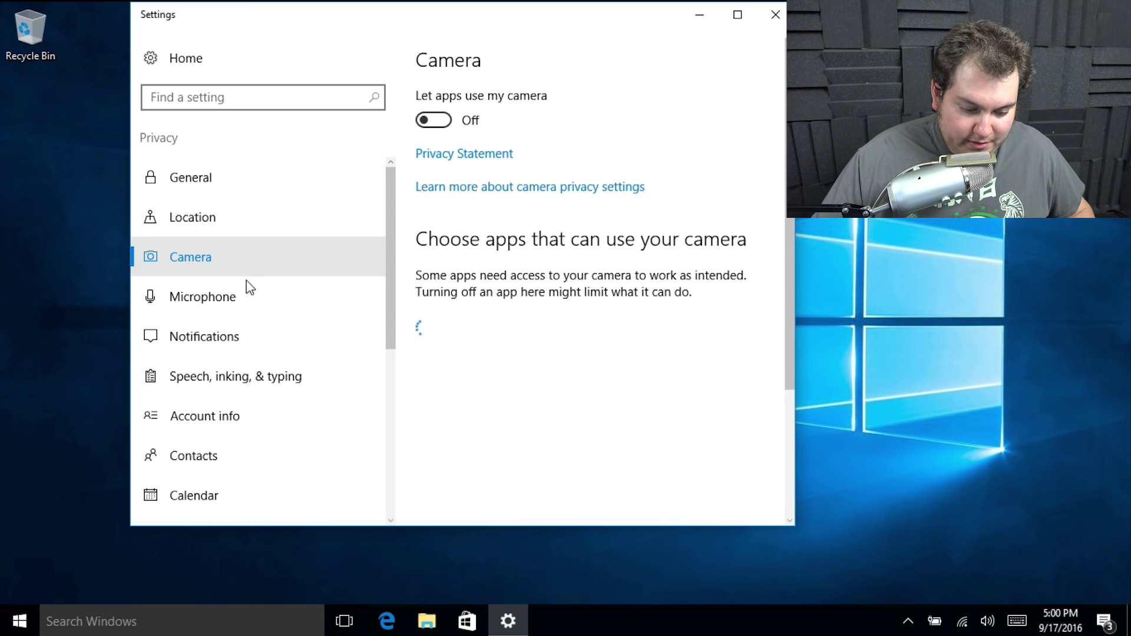
pyautogui.click(244, 304)
pyautogui.click(234, 337)
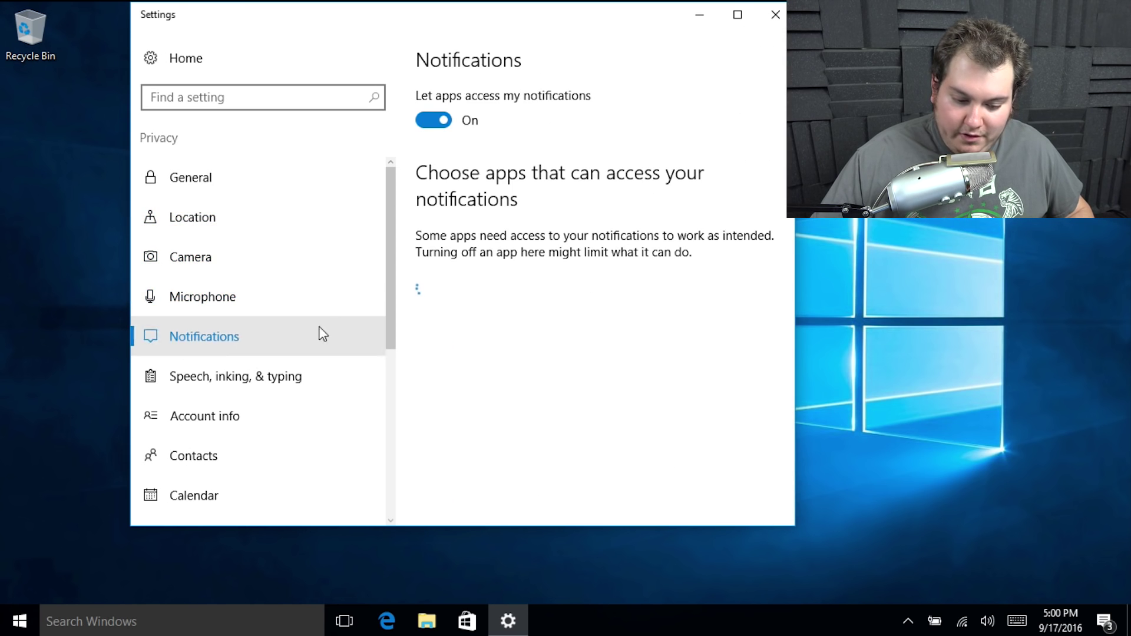
pyautogui.click(261, 398)
pyautogui.click(233, 415)
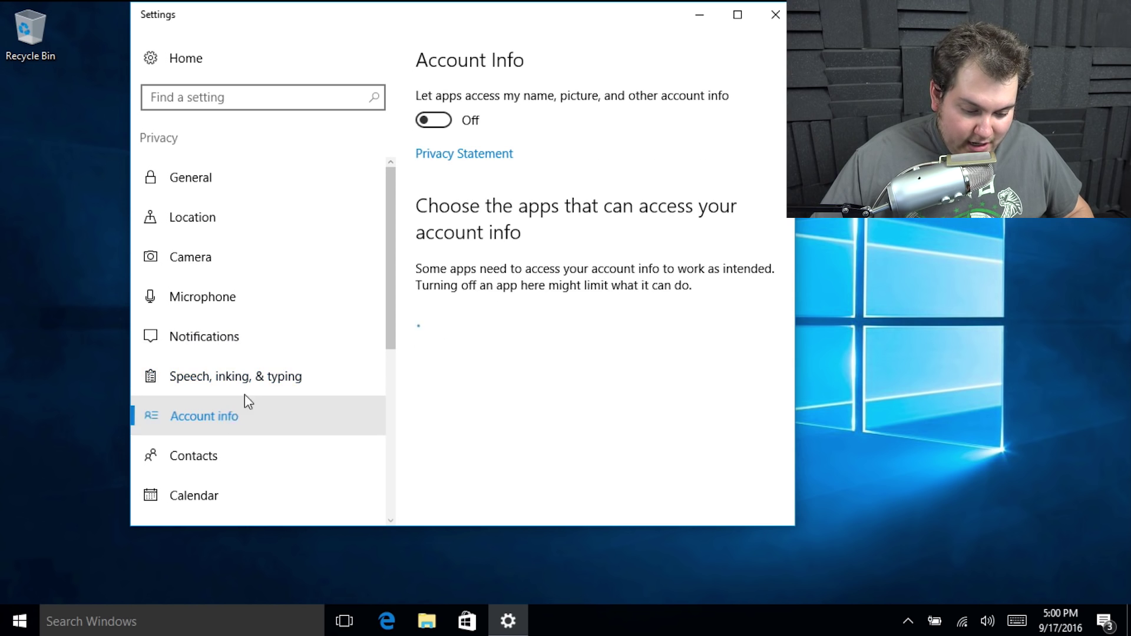
pyautogui.click(263, 469)
pyautogui.scroll(-2, 518, 318)
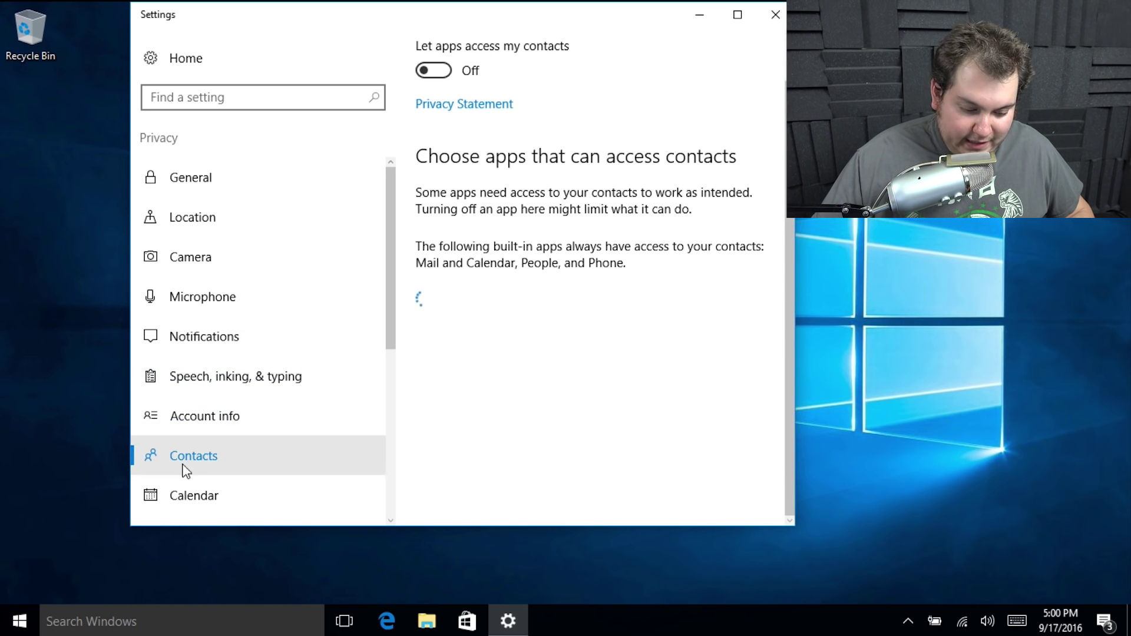
pyautogui.scroll(-5, 224, 467)
# Check Calendar, Call history, Email, Messaging, Radios, Other devices, Feedback & diagnostics, then Background apps
pyautogui.click(220, 212)
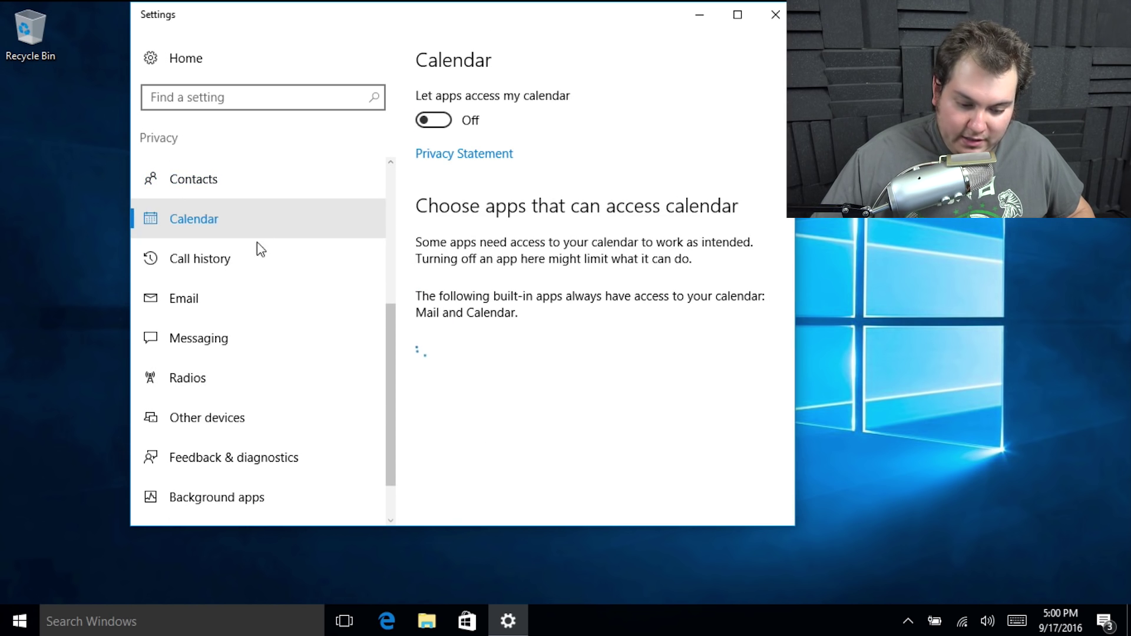
pyautogui.click(238, 265)
pyautogui.click(242, 307)
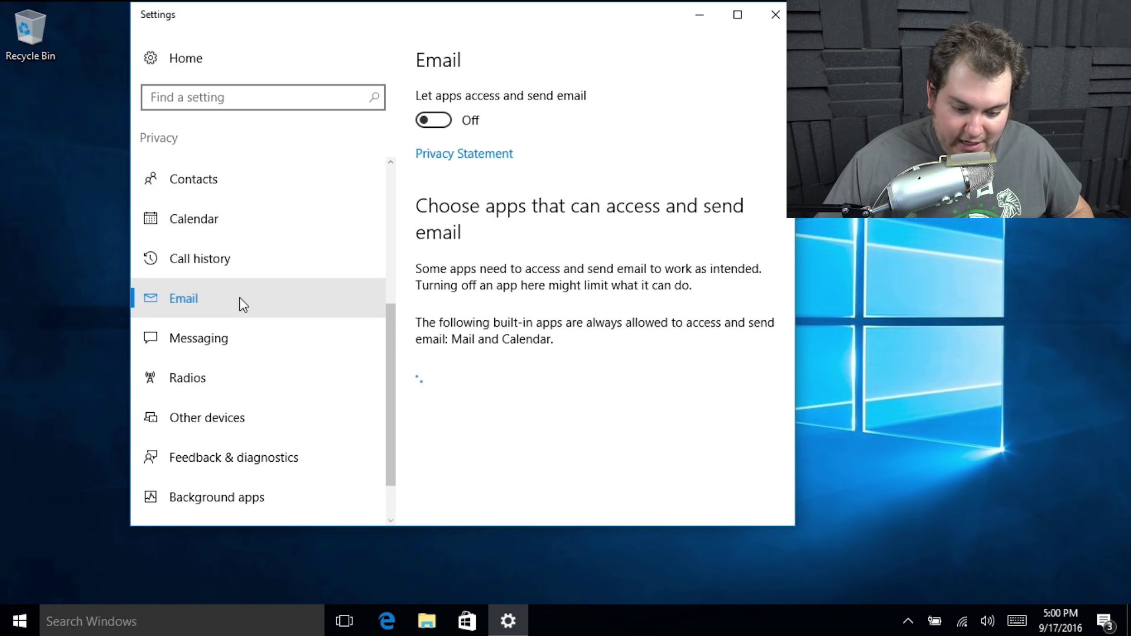
pyautogui.click(259, 346)
pyautogui.click(248, 368)
pyautogui.click(271, 418)
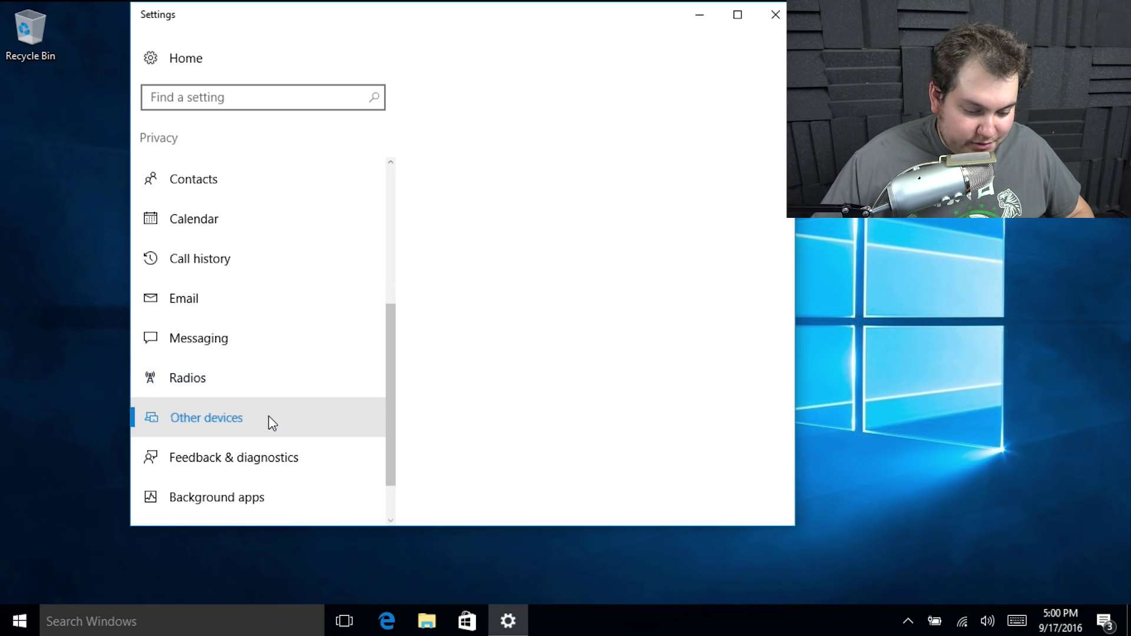
pyautogui.scroll(-1, 245, 275)
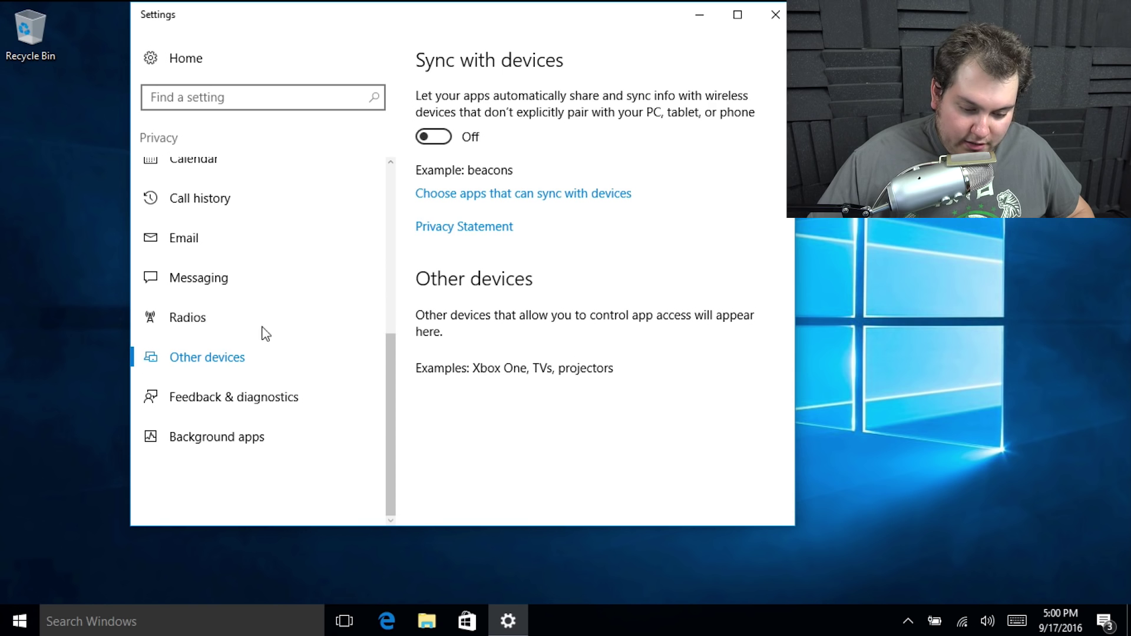
pyautogui.click(236, 397)
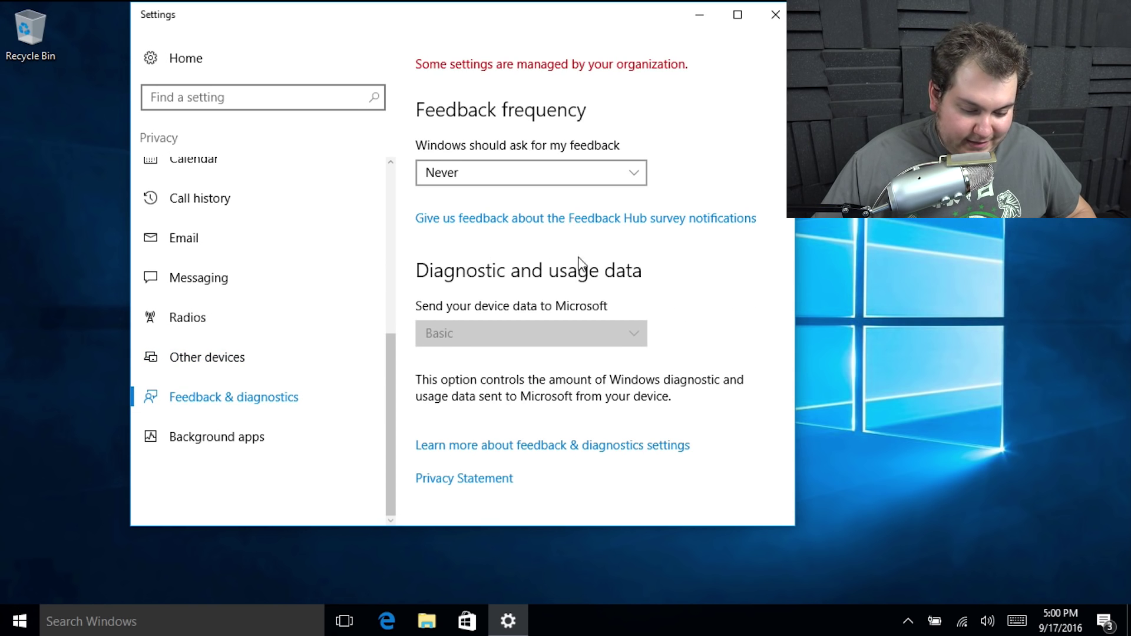
pyautogui.click(229, 452)
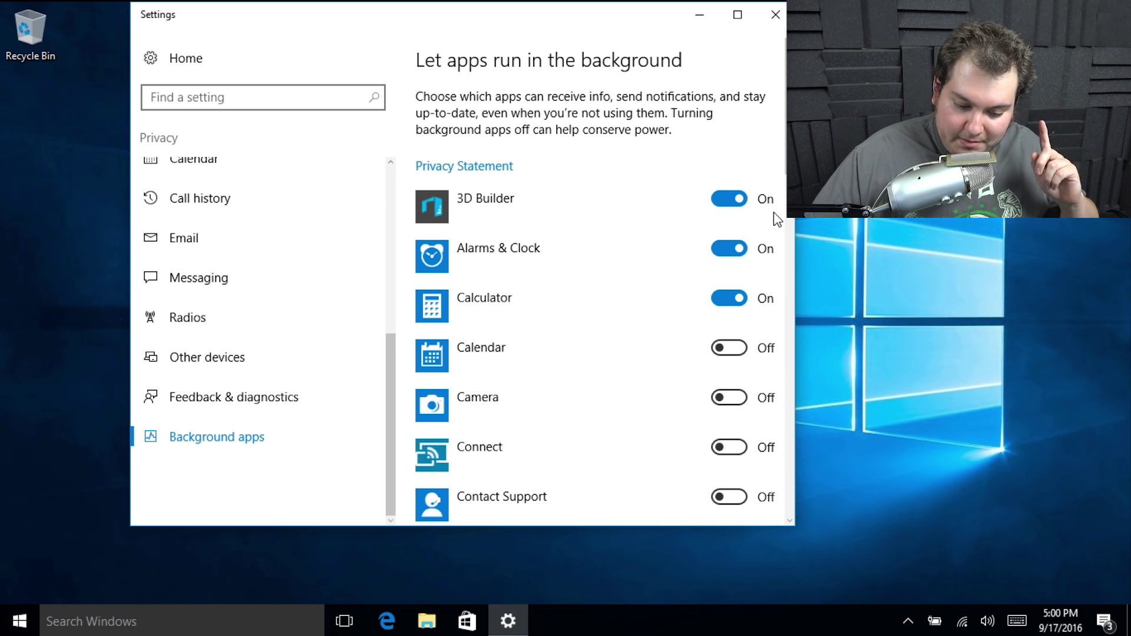
# Turn off background running for 3D Builder, Alarms & Clock, Calculator, Get Office, Maps, Messaging and Edge
pyautogui.click(730, 198)
pyautogui.click(733, 248)
pyautogui.click(733, 298)
pyautogui.scroll(-1, 733, 307)
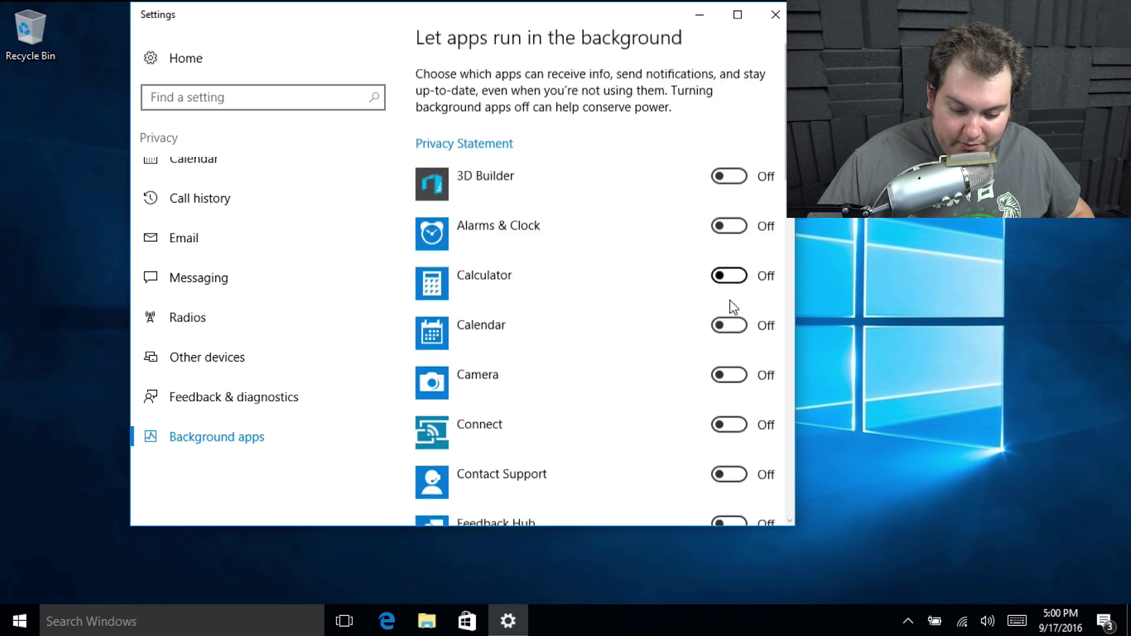
pyautogui.scroll(-10, 733, 306)
pyautogui.scroll(5, 740, 194)
pyautogui.click(743, 297)
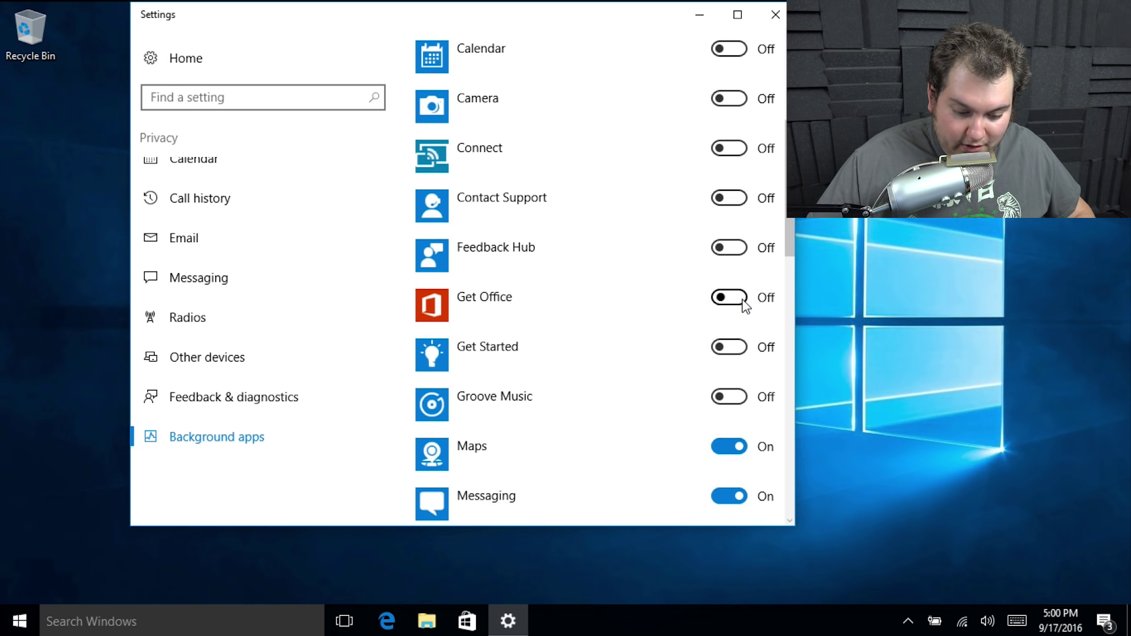
pyautogui.scroll(-3, 743, 303)
pyautogui.click(730, 296)
pyautogui.click(731, 348)
pyautogui.click(730, 397)
# Turn off Movies & TV, Netflix, News, OneNote, Paid Wi-Fi, Pandora, People, Skype, Sticky Notes, Twitter, Voice Recorder
pyautogui.scroll(-6, 731, 295)
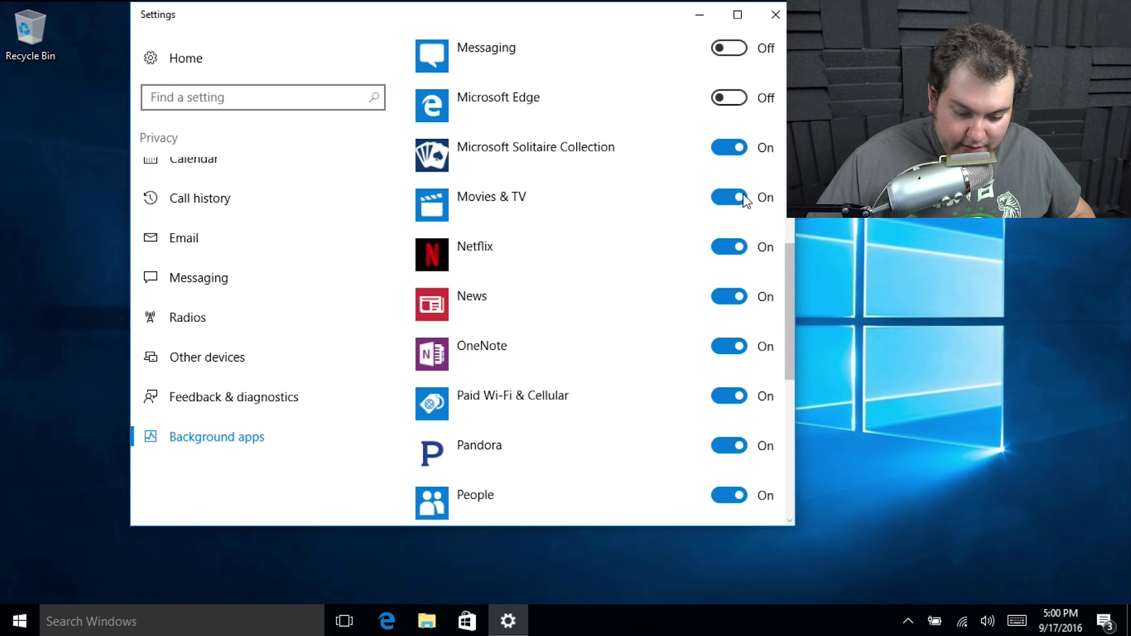
pyautogui.click(744, 205)
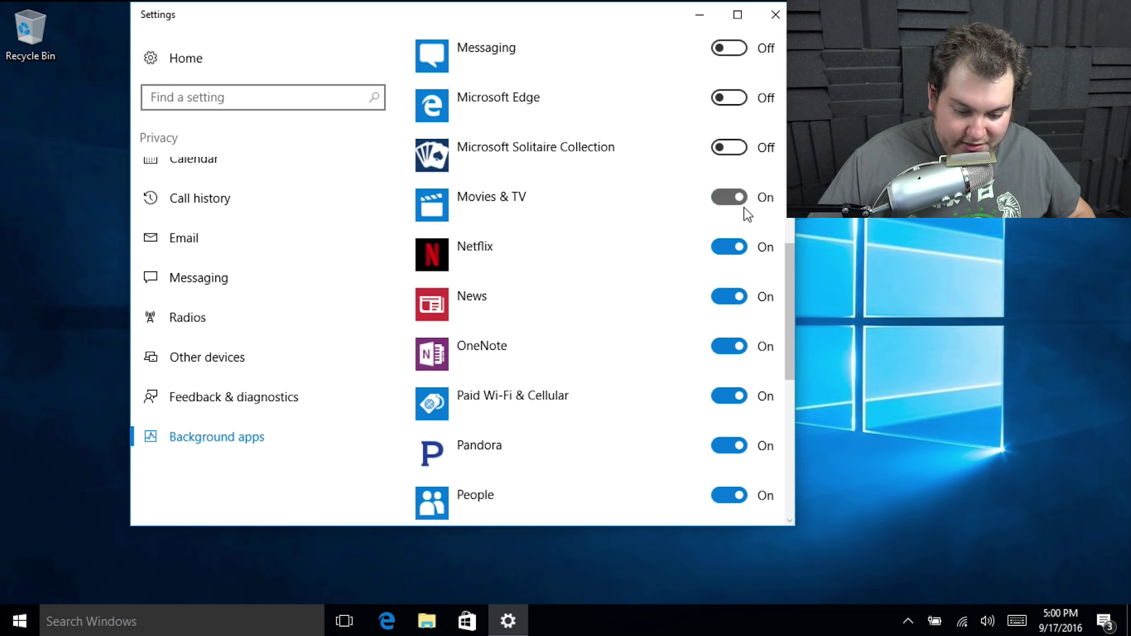
pyautogui.click(743, 248)
pyautogui.click(740, 296)
pyautogui.click(734, 347)
pyautogui.click(730, 396)
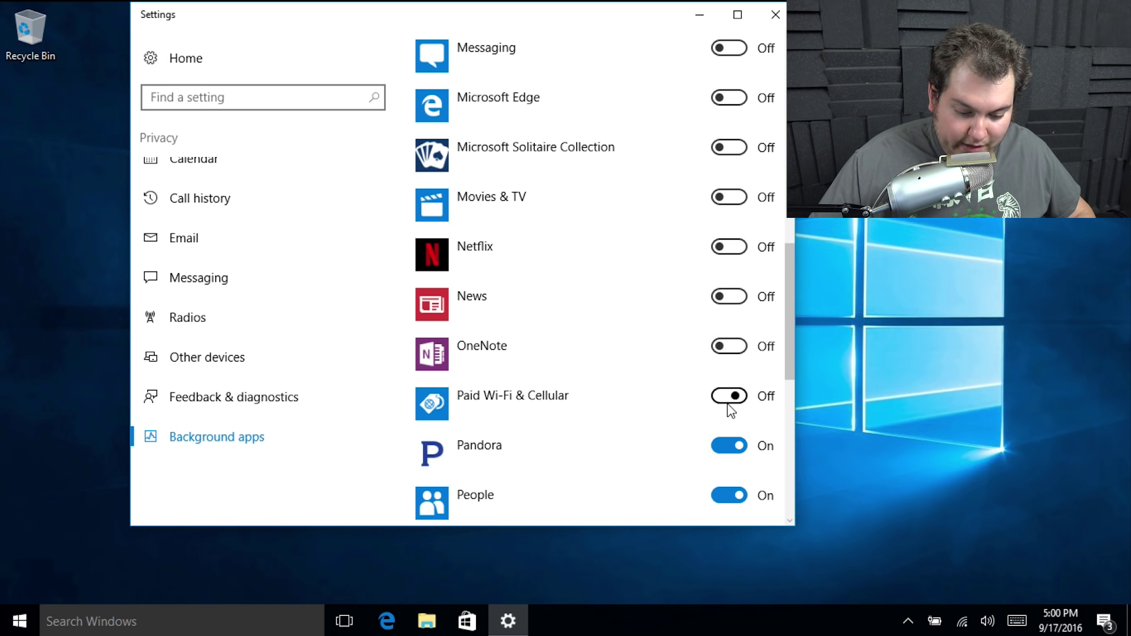
pyautogui.scroll(-5, 560, 400)
pyautogui.click(729, 148)
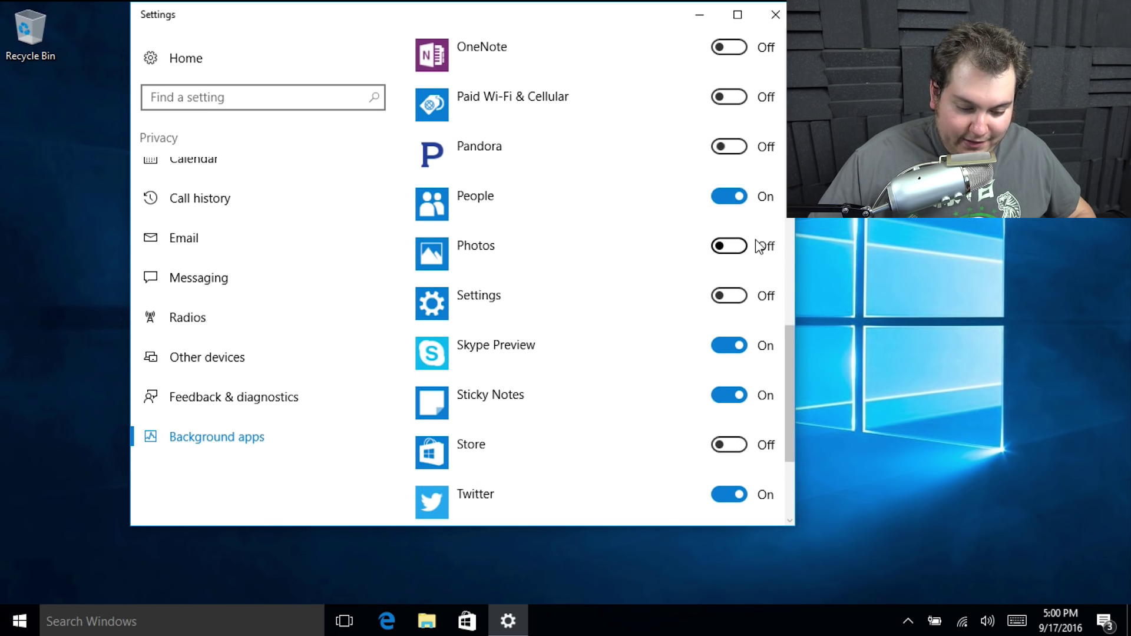
pyautogui.click(731, 197)
pyautogui.click(728, 353)
pyautogui.click(741, 400)
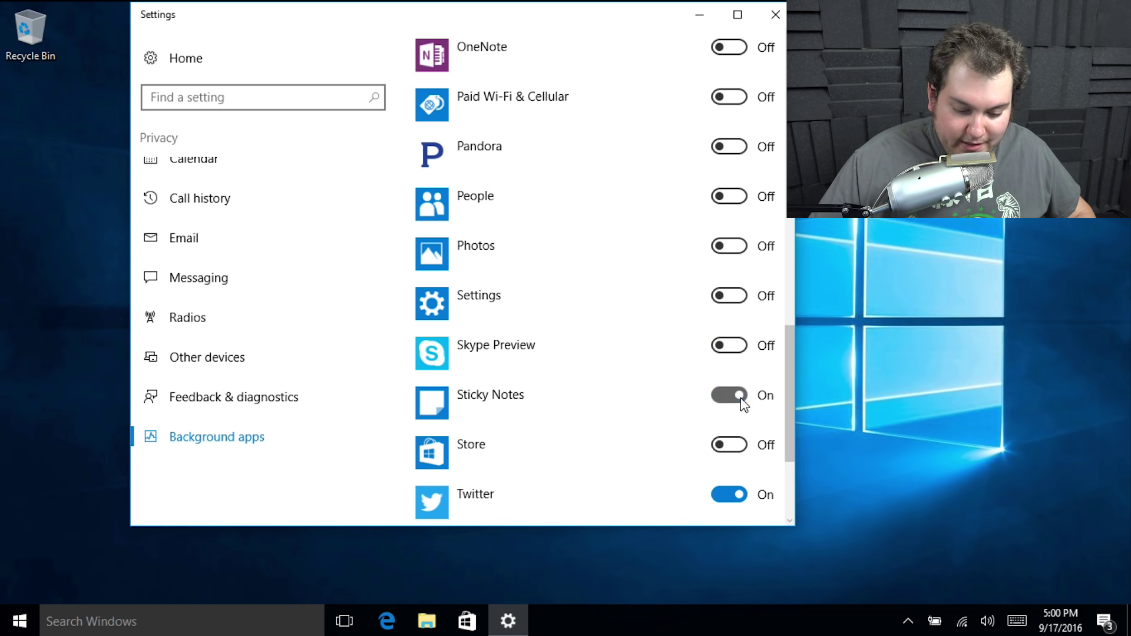
pyautogui.scroll(-3, 733, 459)
pyautogui.click(743, 304)
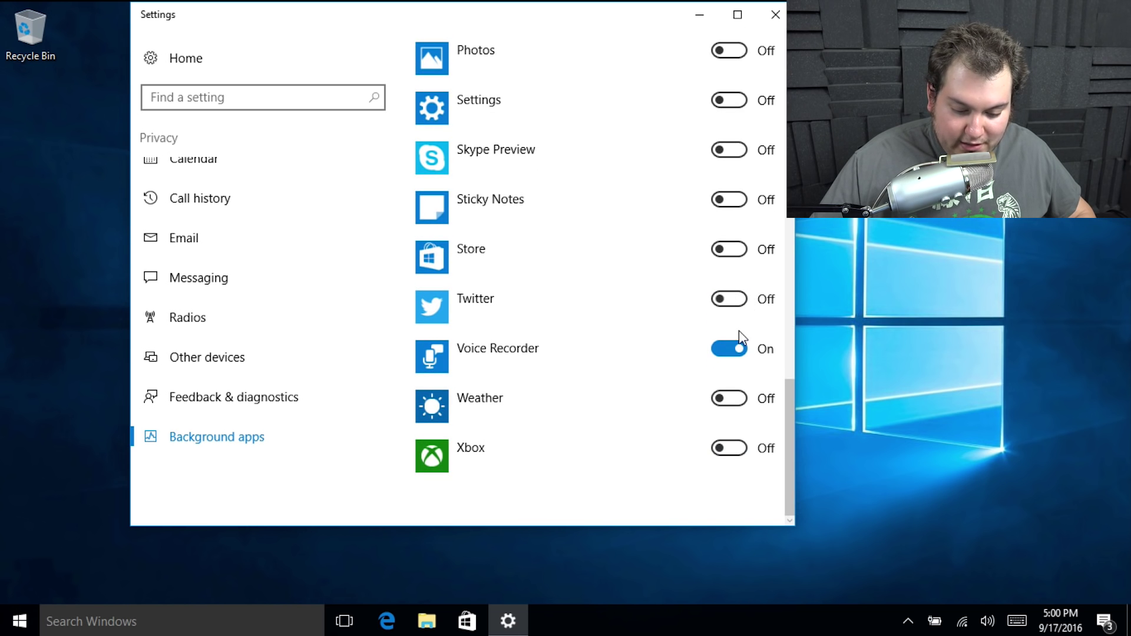
pyautogui.click(735, 348)
pyautogui.click(776, 14)
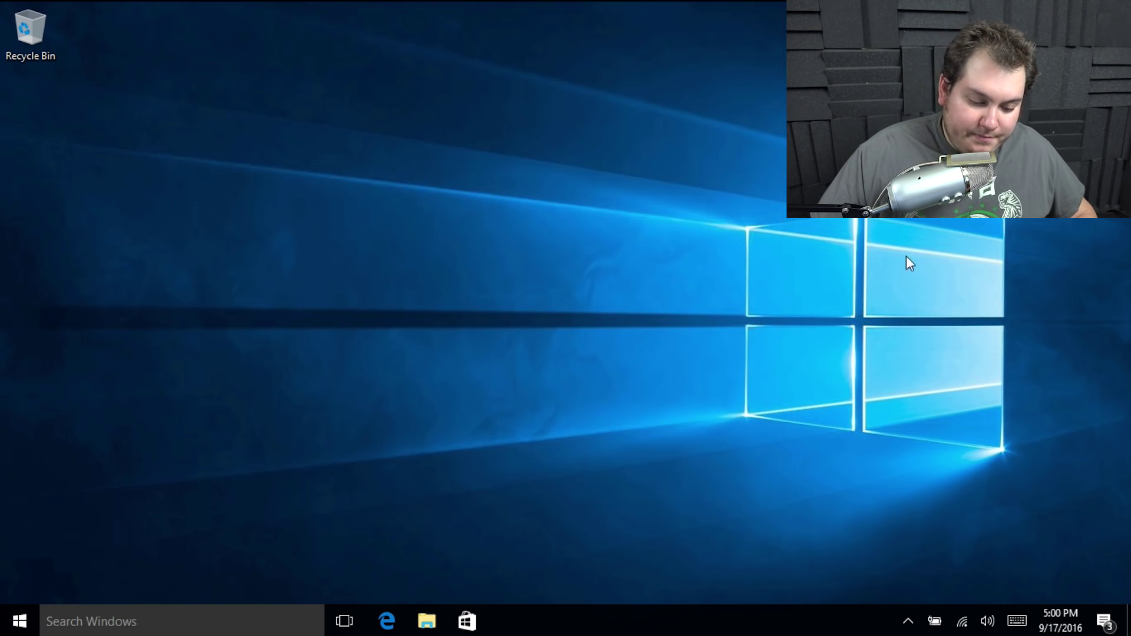
pyautogui.click(907, 621)
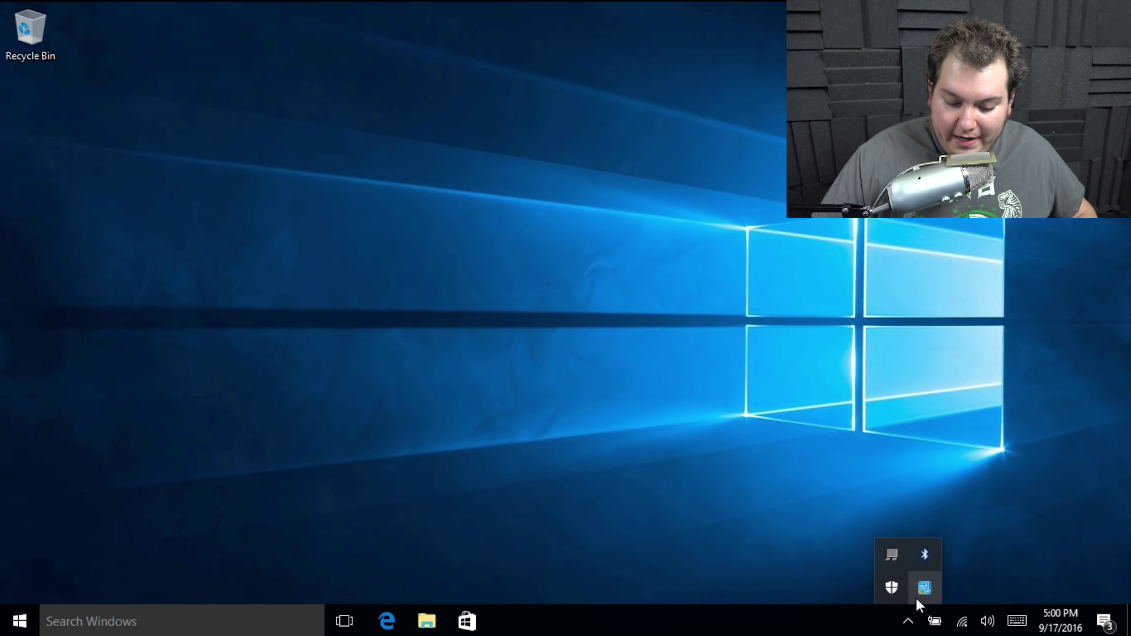
pyautogui.click(918, 598)
pyautogui.click(525, 434)
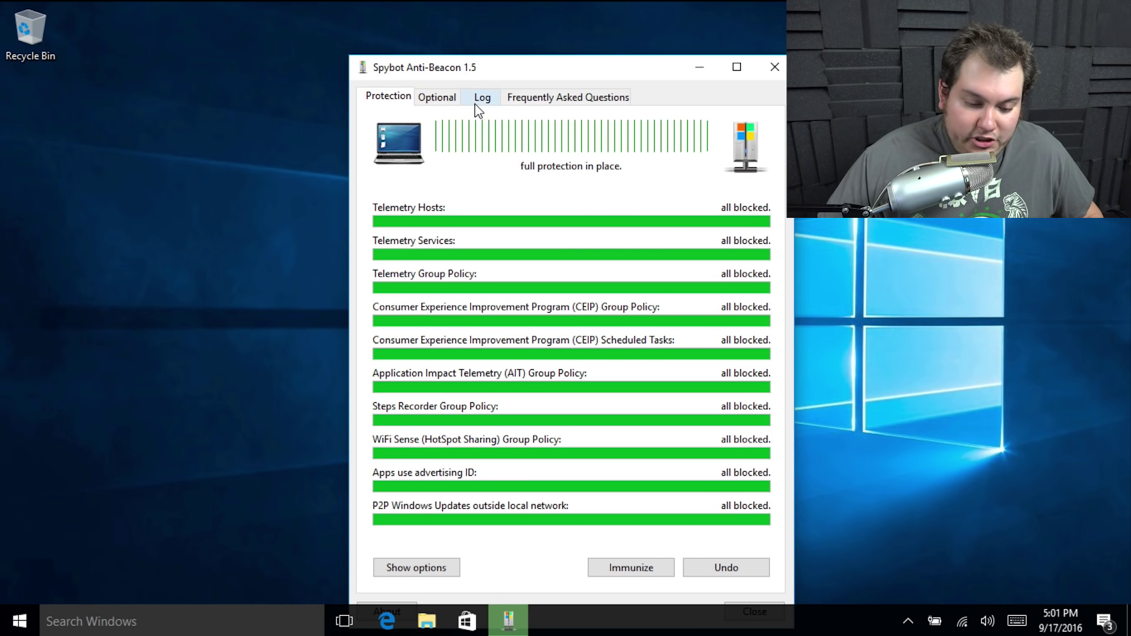
pyautogui.click(439, 97)
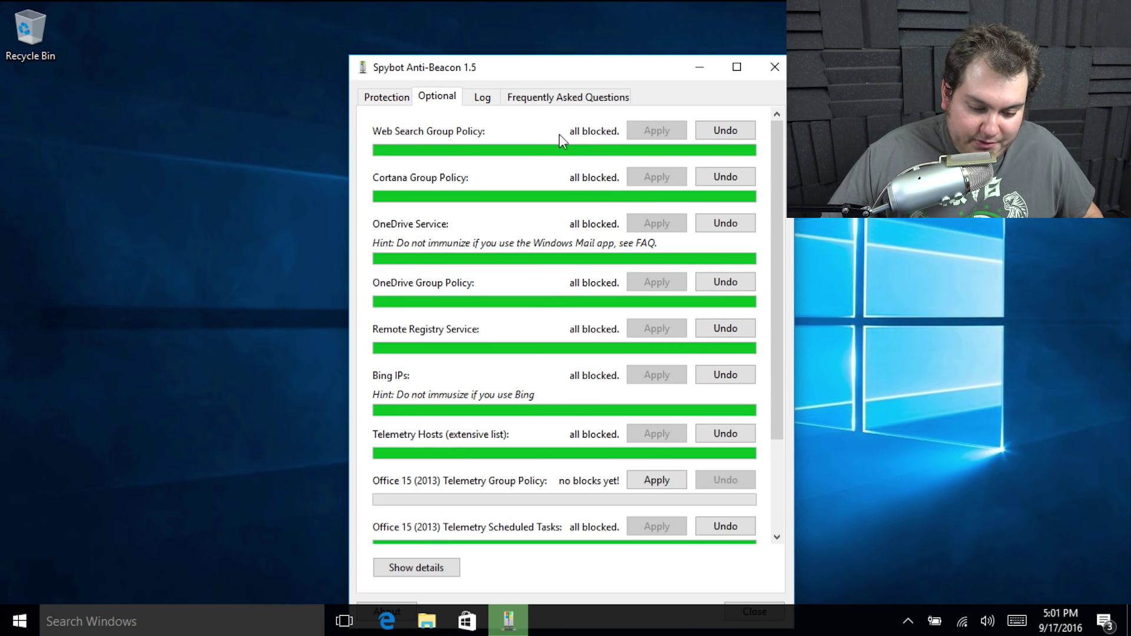
pyautogui.click(770, 63)
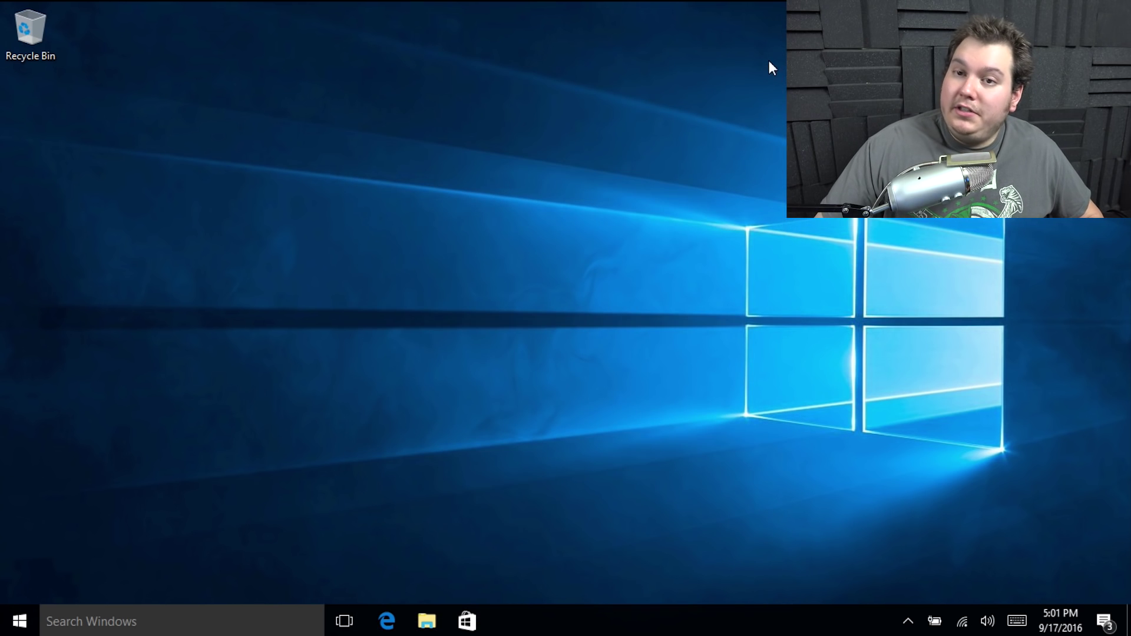